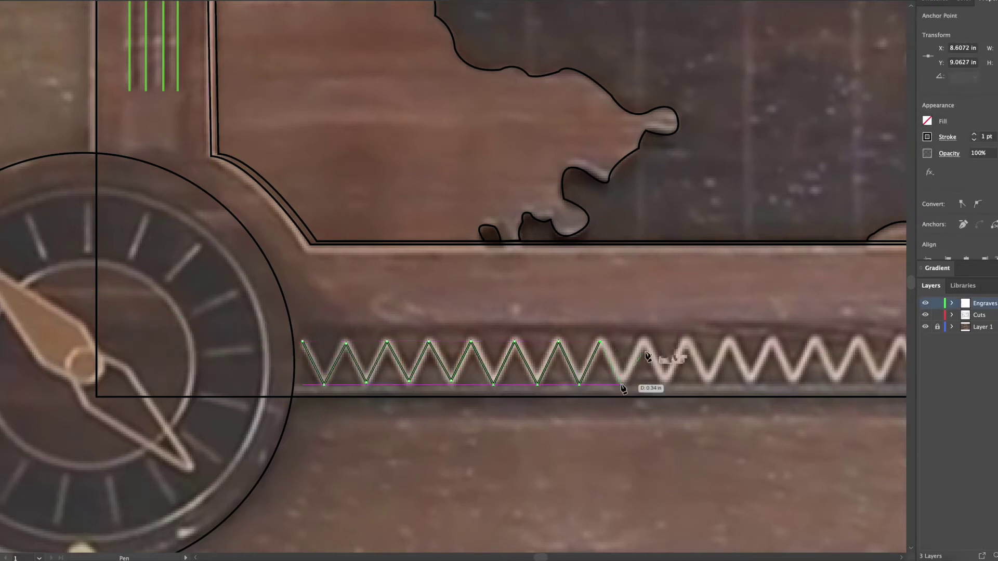
Trace the zigzag engraving along the bottom track with the Pen tool, alternating top and bottom points.
left_click(685, 342)
scroll(686, 346, "right", 10)
left_click(484, 374)
left_click(505, 332)
left_click(526, 374)
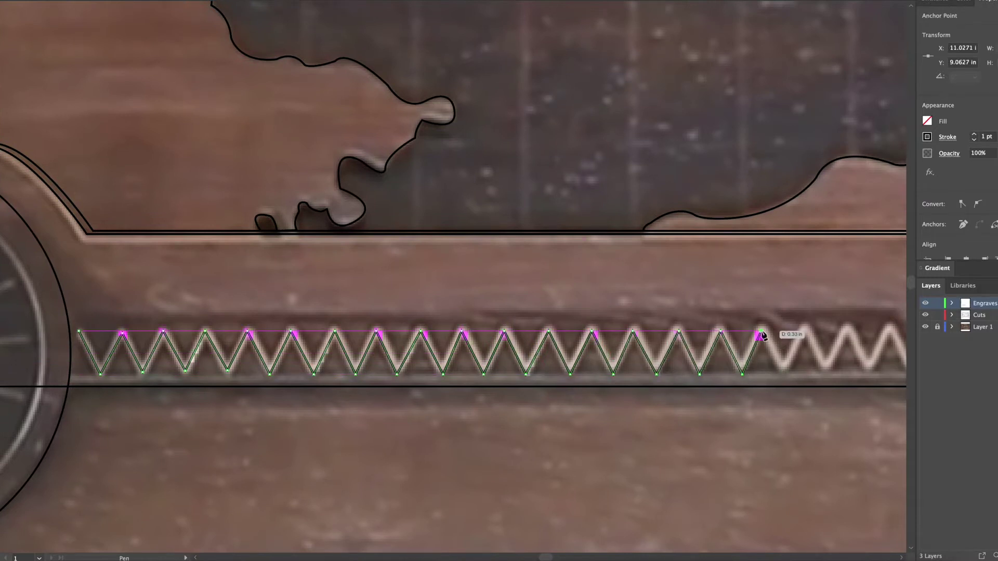
scroll(829, 379, "right", 14)
left_click(542, 355)
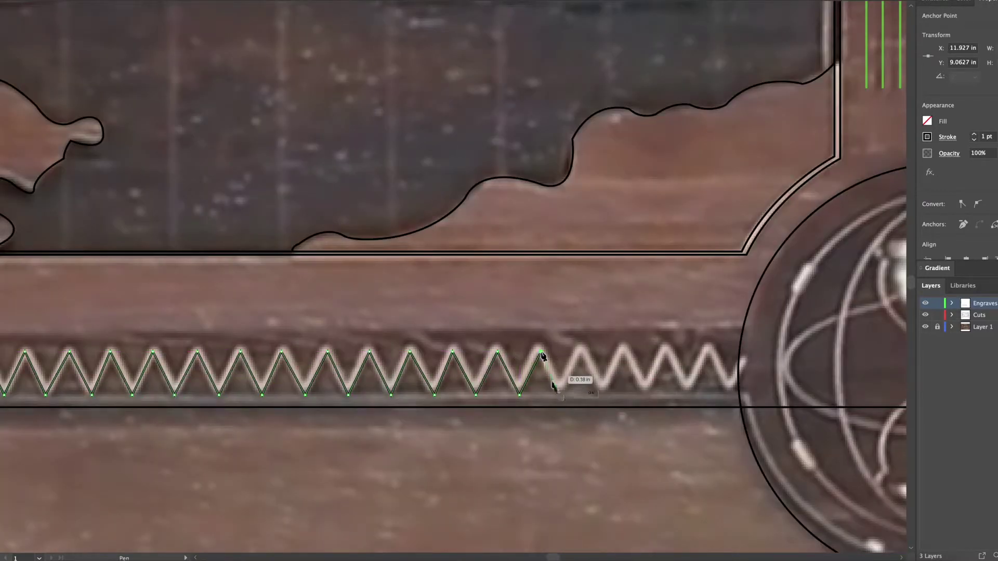
left_click(626, 350)
left_click(647, 395)
left_click(667, 351)
left_click(689, 396)
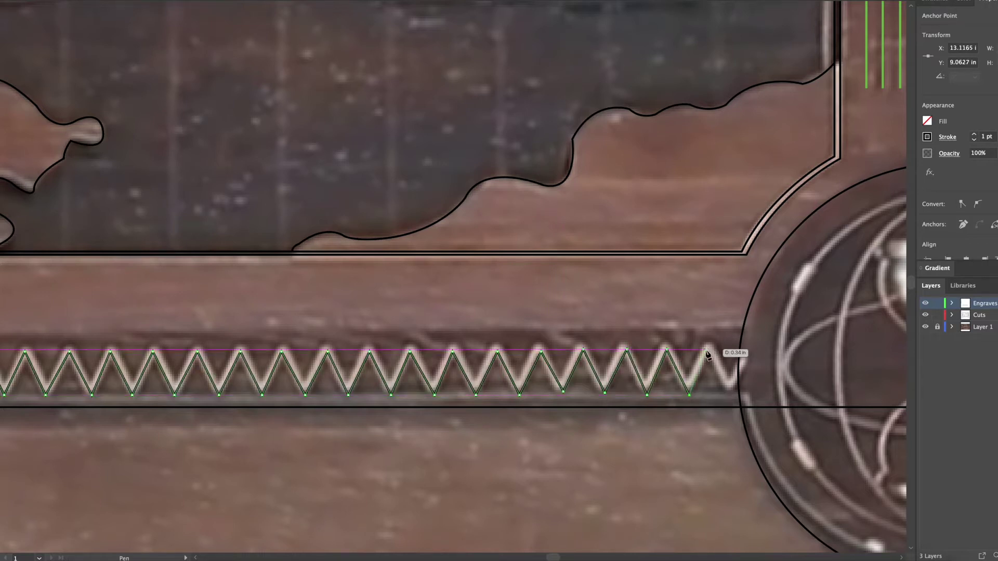
left_click(747, 363)
key("ctrl+0")
Apply Effect > Path > Offset Path to give the zigzag an offset outline.
key("v")
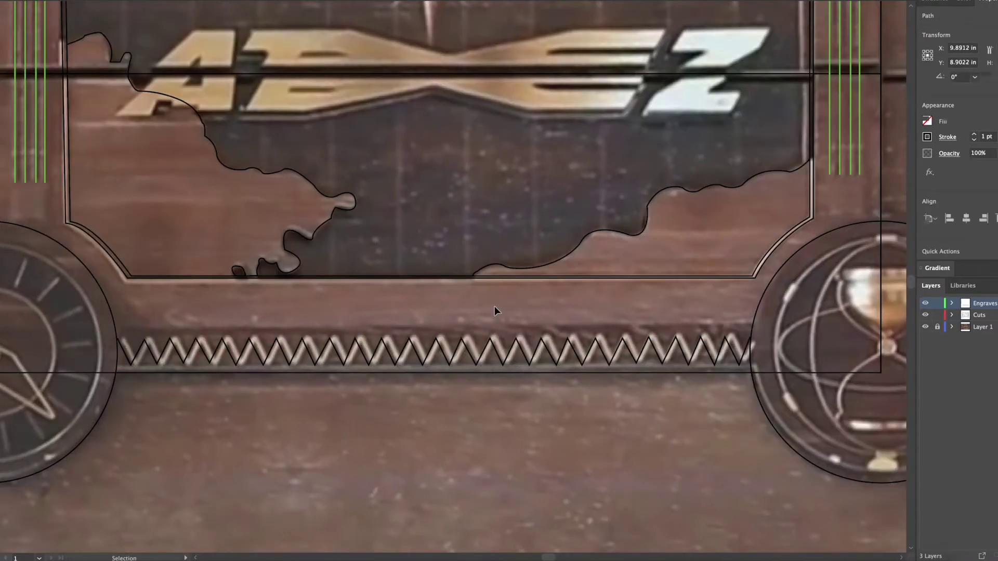
left_click(135, 1)
left_click(250, 49)
left_click(551, 294)
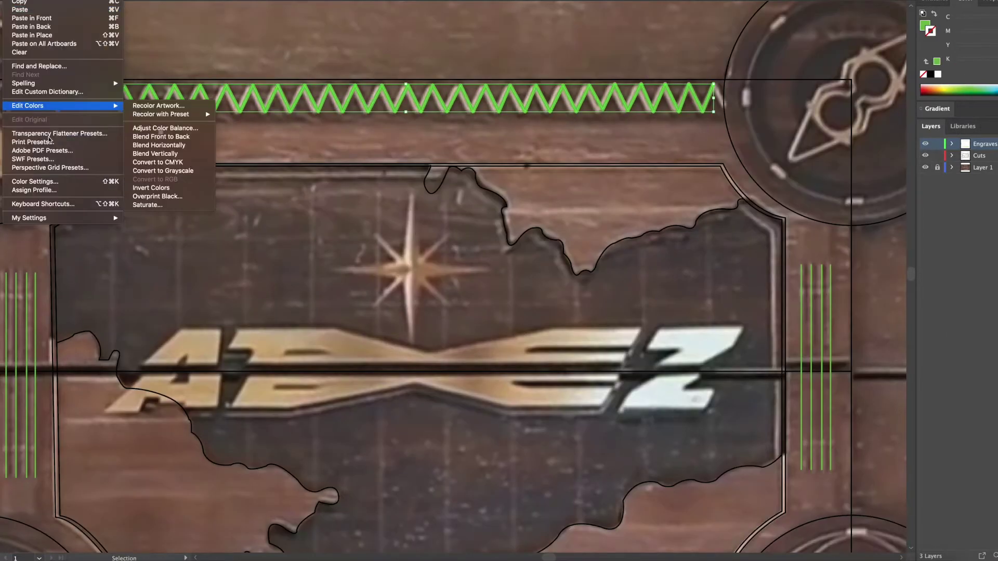
Reflect the zigzag horizontally as a copy to create the top-track zigzag, then check alignment.
right_click(397, 106)
mouse_move(420, 253)
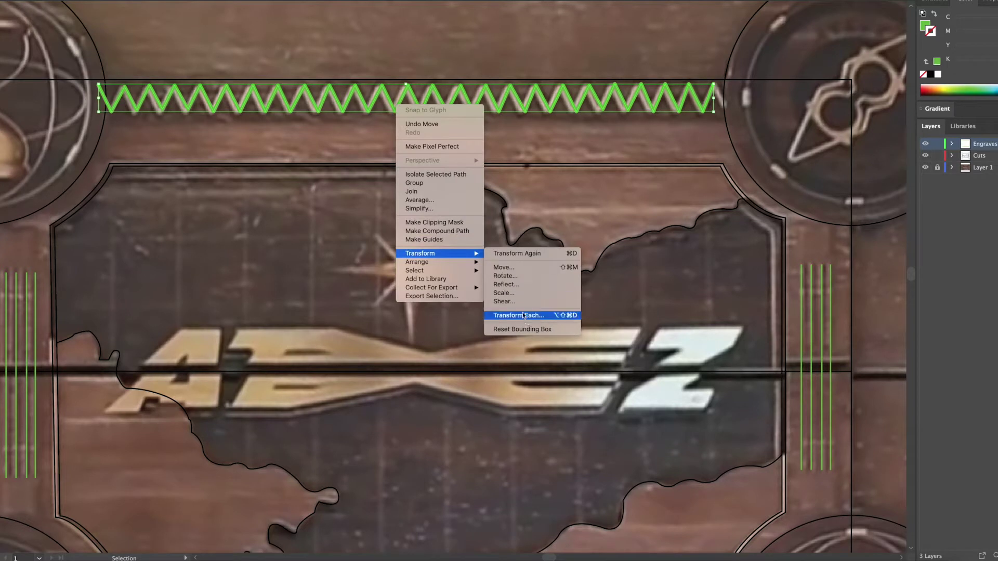
left_click(515, 284)
left_click(465, 243)
left_click_drag(465, 243, 458, 243)
left_click(557, 338)
key("ctrl+plus")
key("ctrl+plus")
scroll(672, 176, "down", 5)
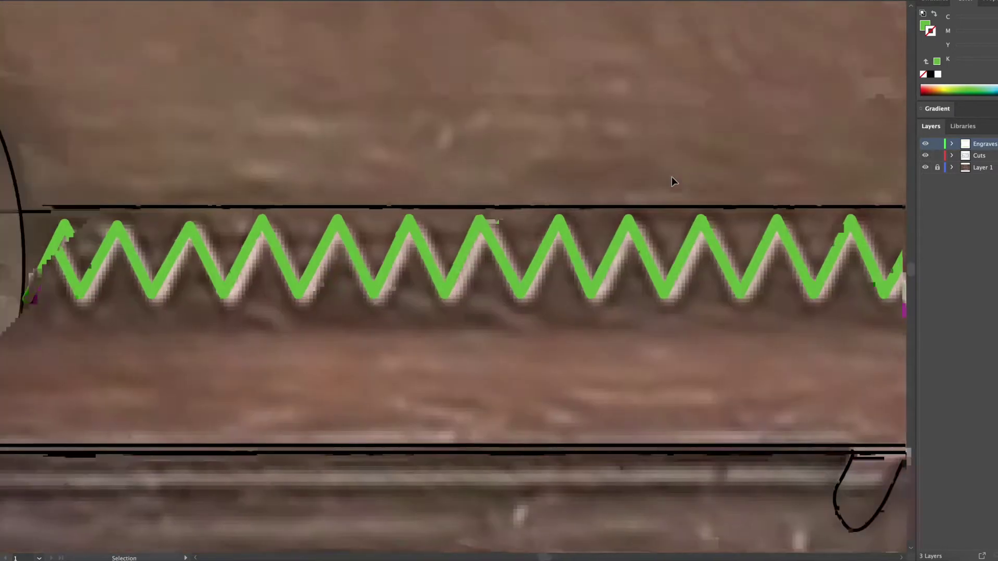
scroll(460, 288, "up", 6)
key("ctrl+0")
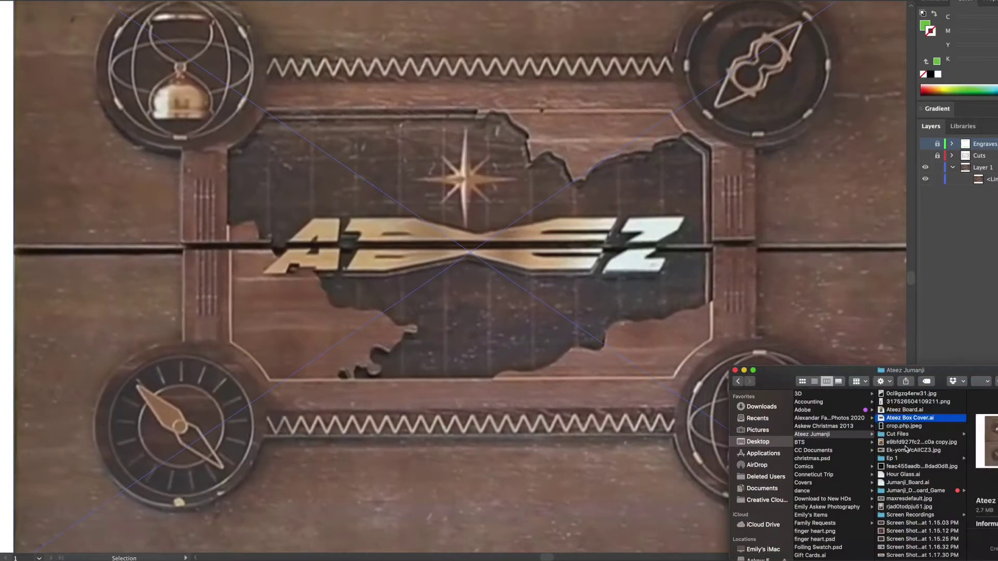
Place the black-and-white ATEEZ logo image onto the canvas over the lid.
left_click_drag(904, 425, 697, 280)
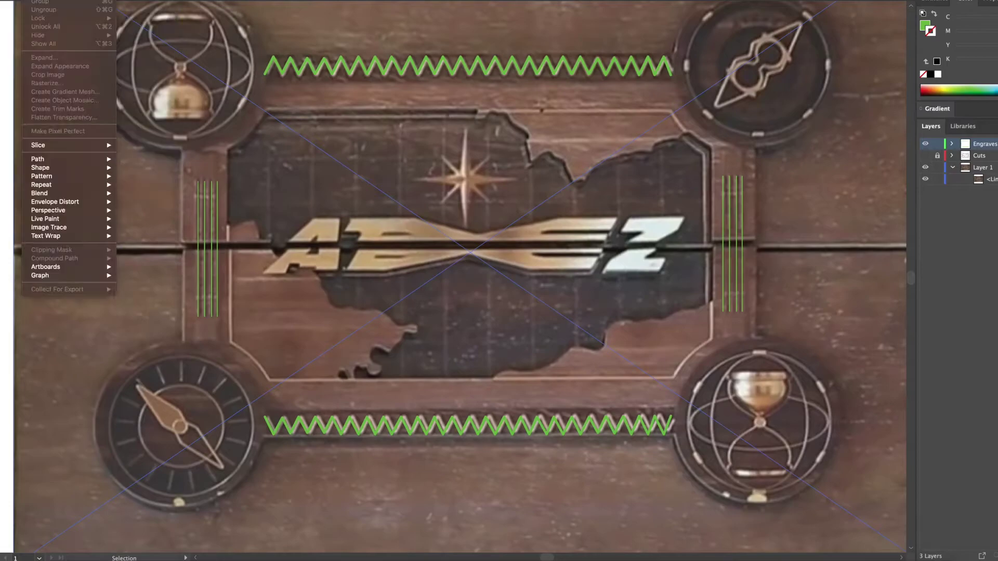
left_click_drag(904, 422, 476, 393)
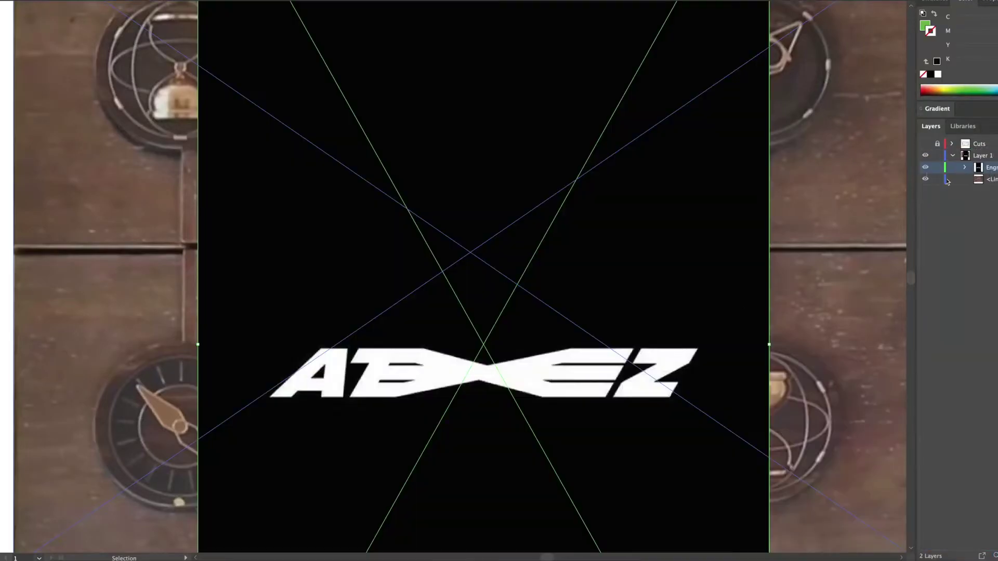
left_click_drag(619, 243, 634, 243)
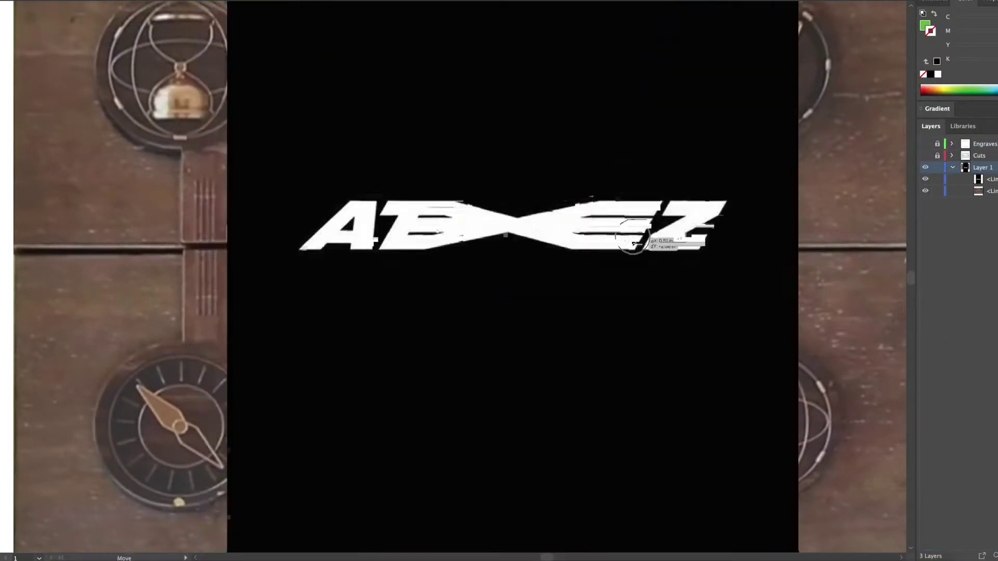
scroll(633, 244, "up", 3)
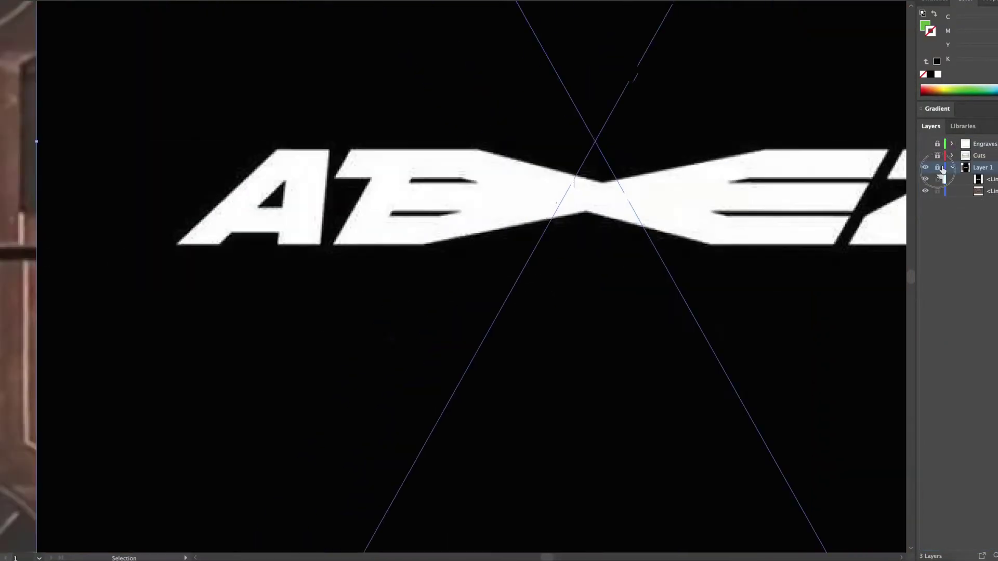
On the Cuts layer, trace the A's outline and remove its fill.
left_click(954, 156)
left_click(177, 245)
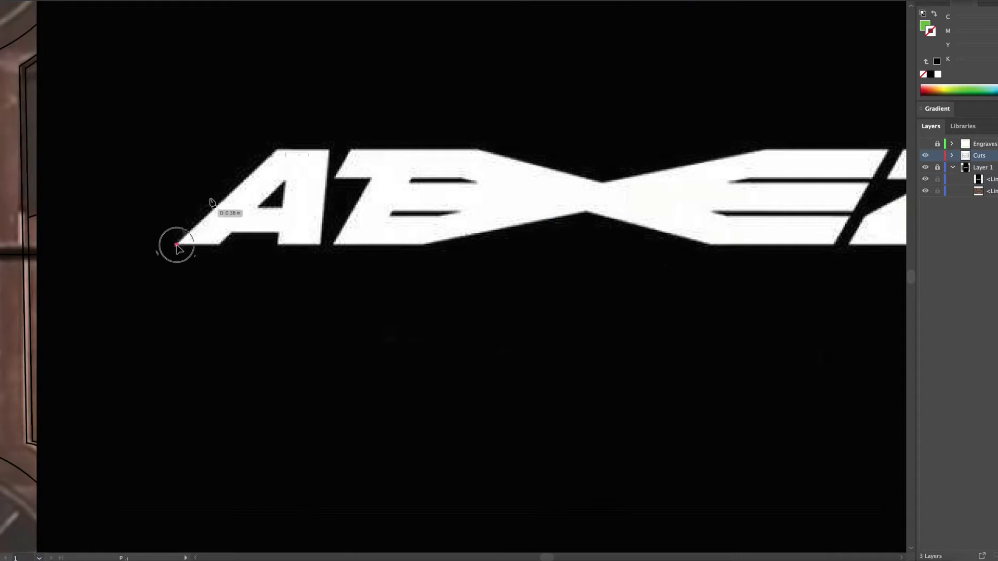
left_click(329, 150)
left_click(321, 244)
key("shift+x")
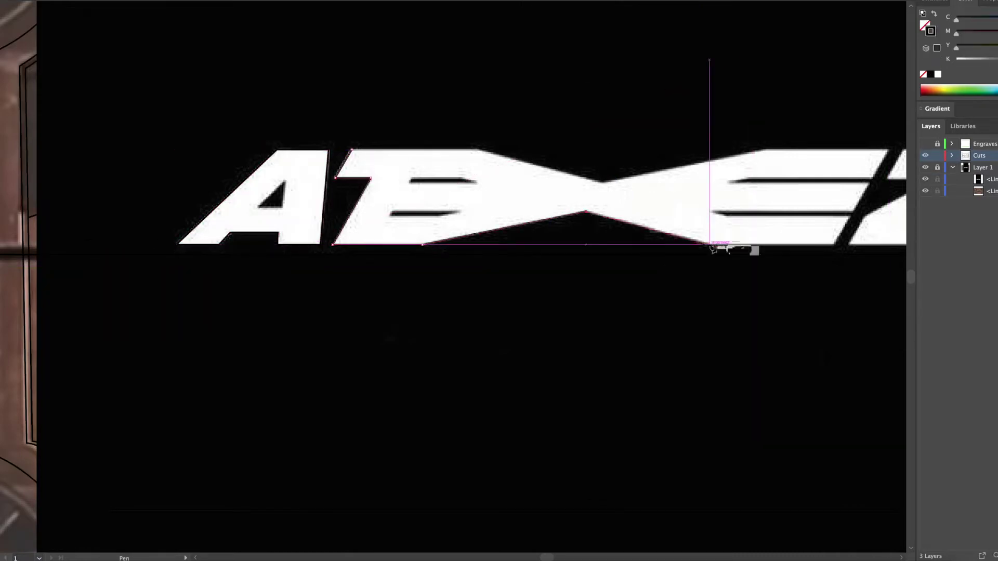
Trace the E and Z letter corners, including the E bar and Z middle bar.
scroll(713, 248, "right", 5)
left_click(645, 254)
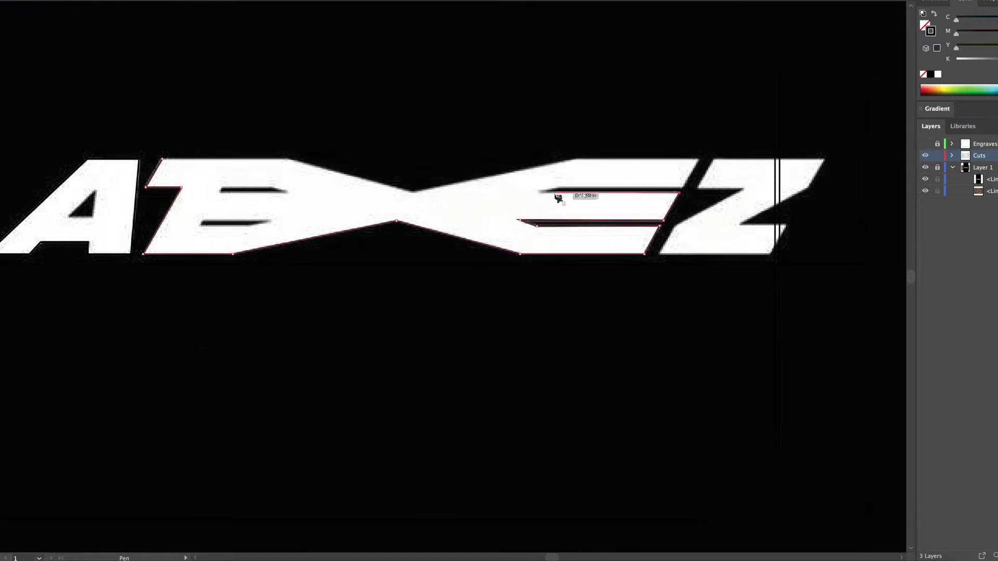
left_click(682, 188)
left_click(700, 159)
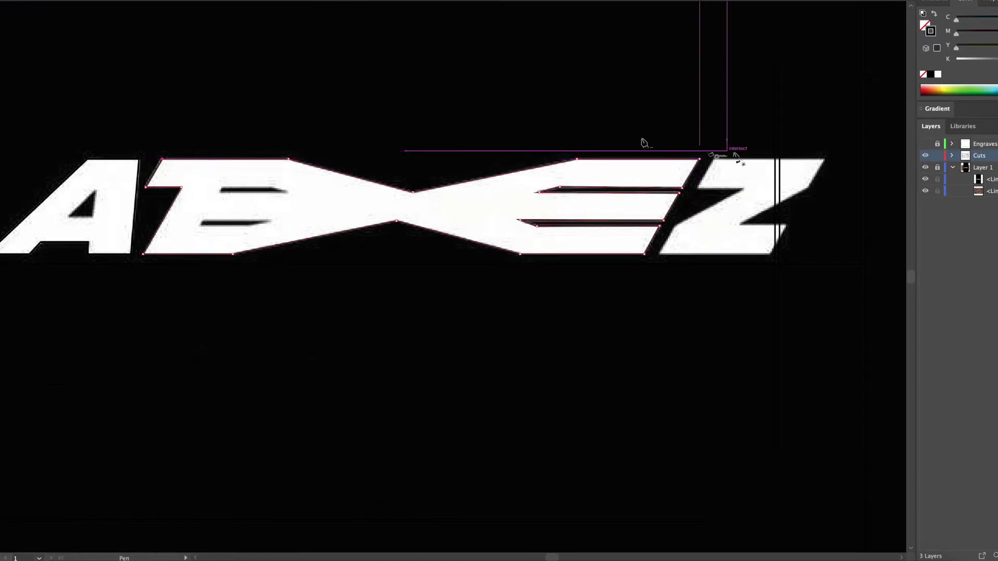
left_click(713, 159)
left_click(770, 254)
left_click(786, 226)
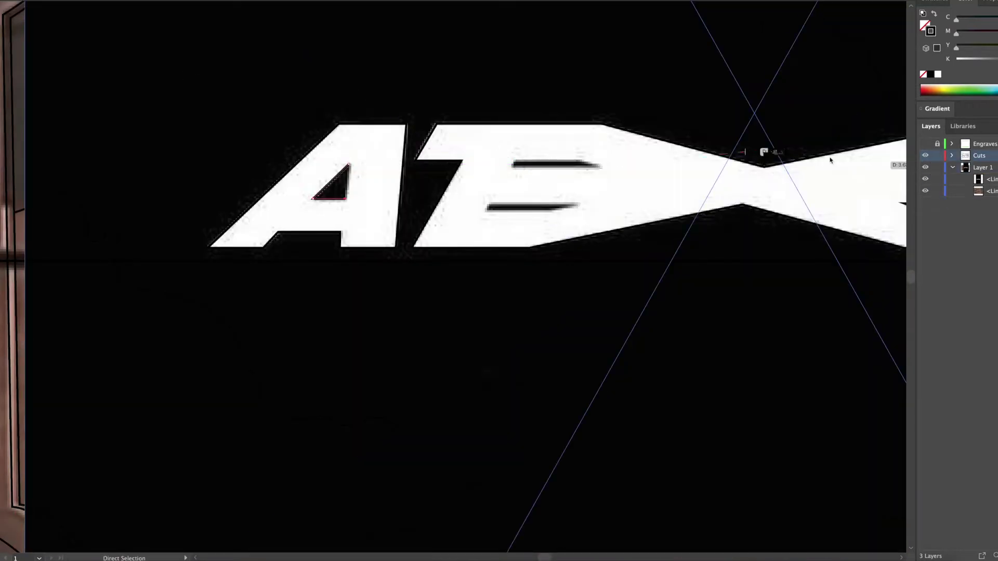
key("p")
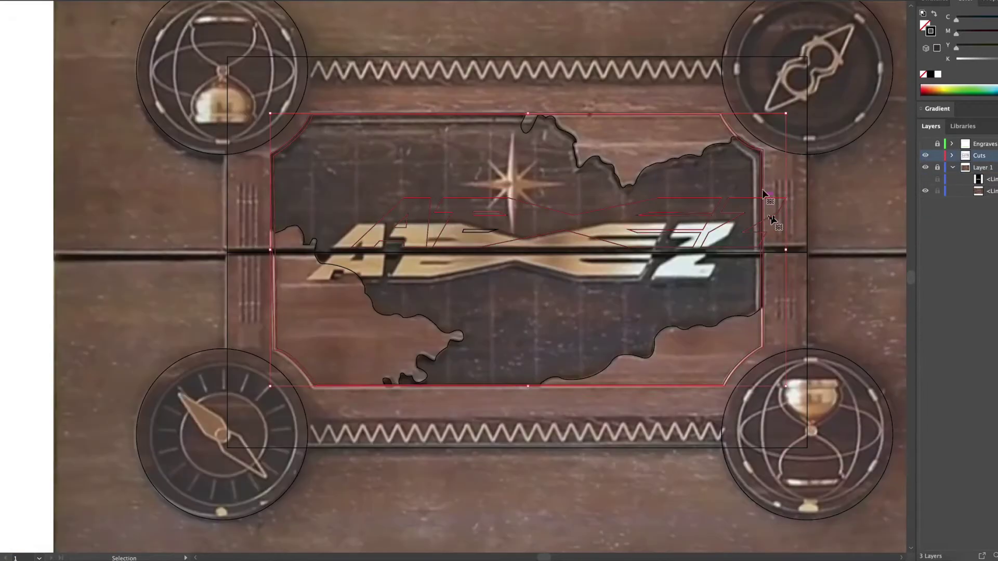
Add the star's left arm tip and inner point, close the star outline, and zoom out.
key("a")
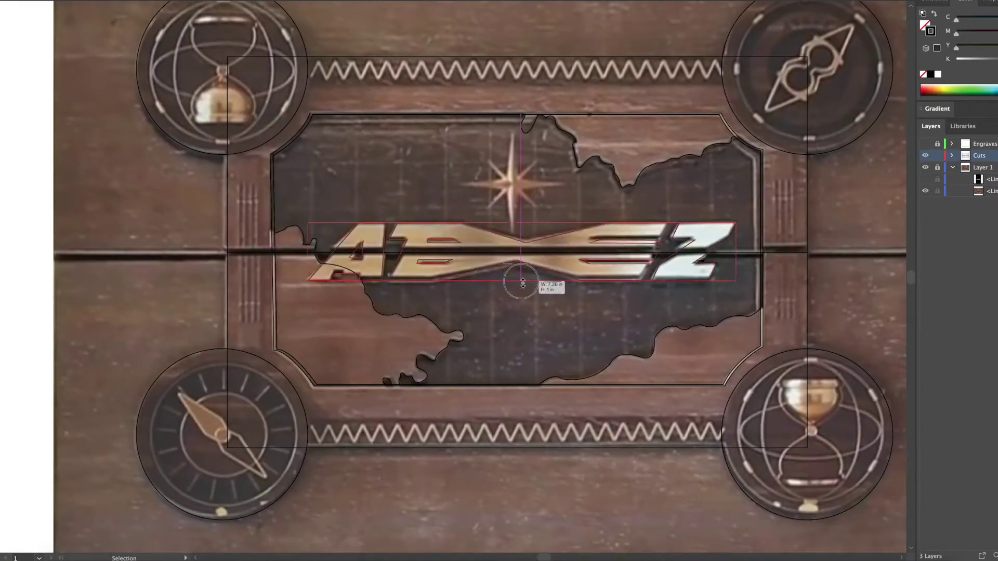
scroll(525, 330, "up", 5)
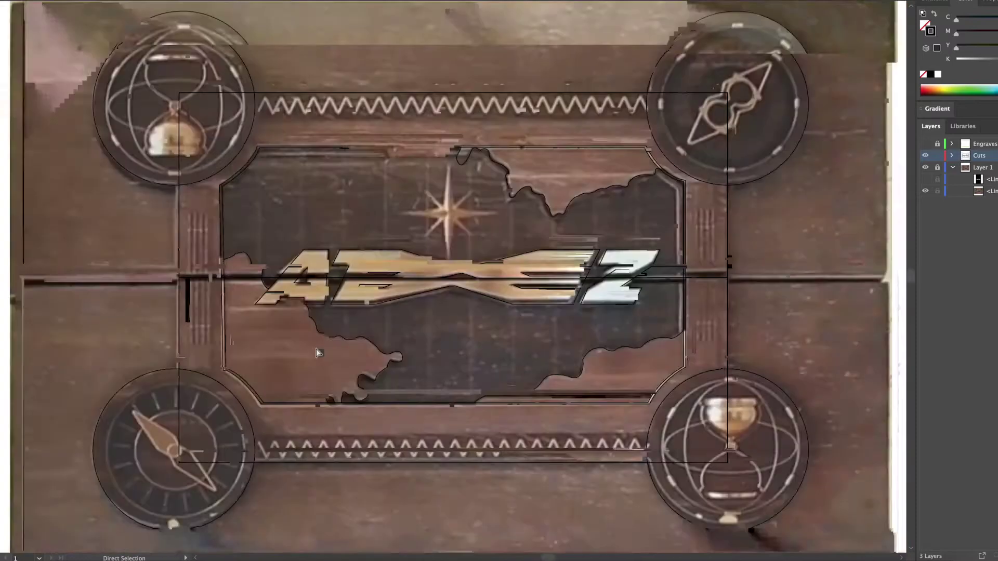
key("p")
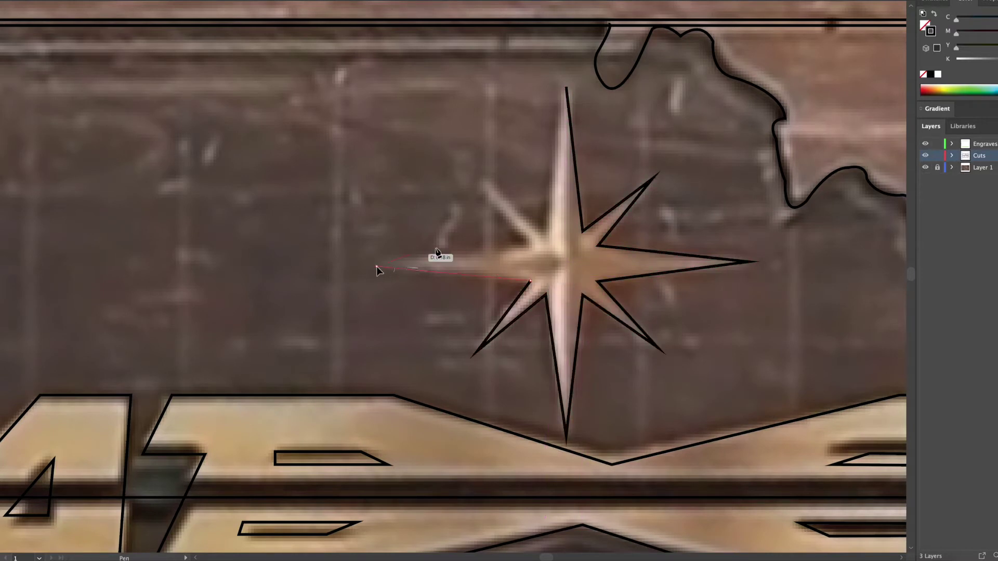
left_click(376, 266)
left_click(531, 247)
left_click(566, 87)
key("v")
left_click(344, 287)
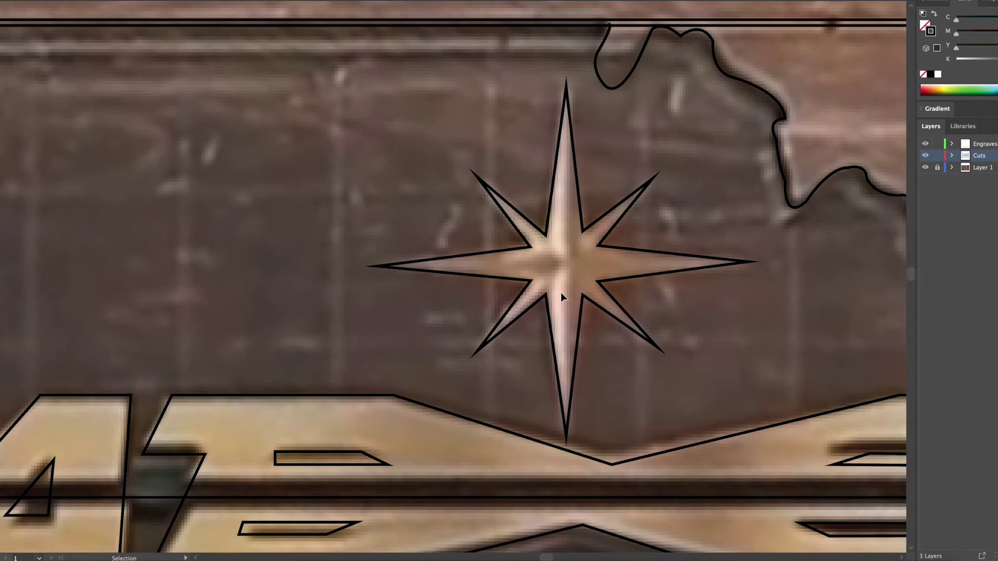
key("super+0")
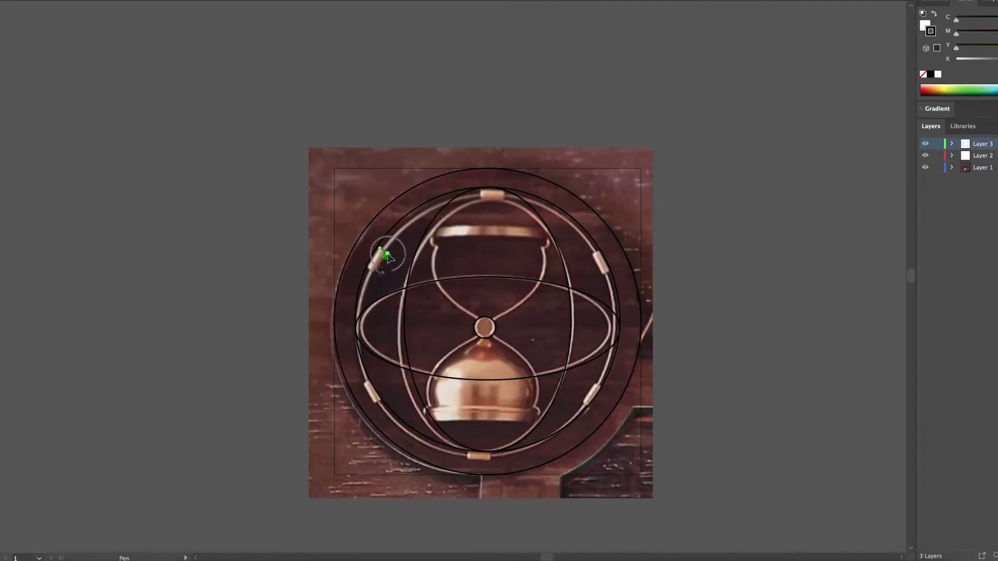
Reset the small rectangle to white fill and black stroke, undoing the tan fill.
key("ctrl+plus")
key("ctrl+plus")
key("d")
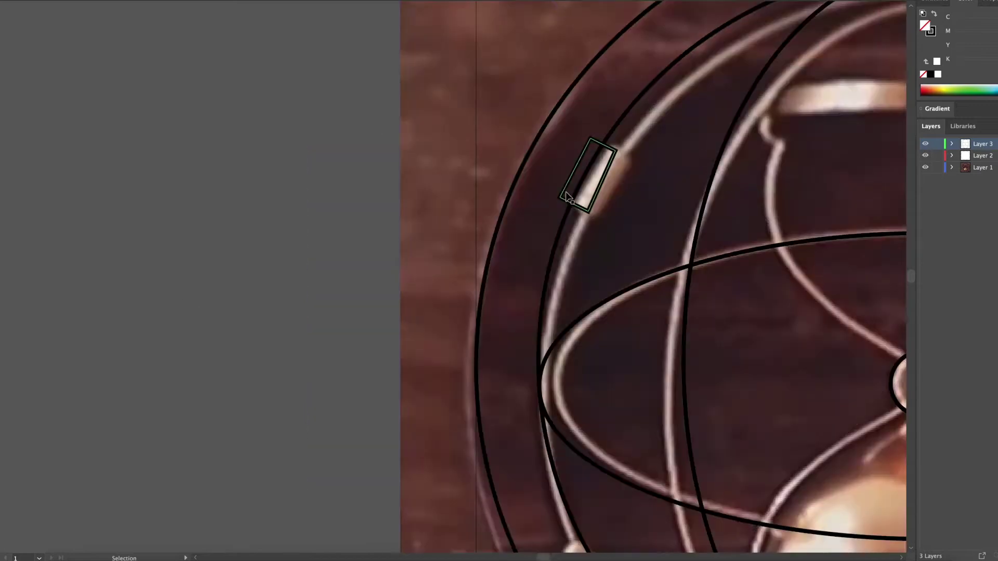
left_click(291, 274)
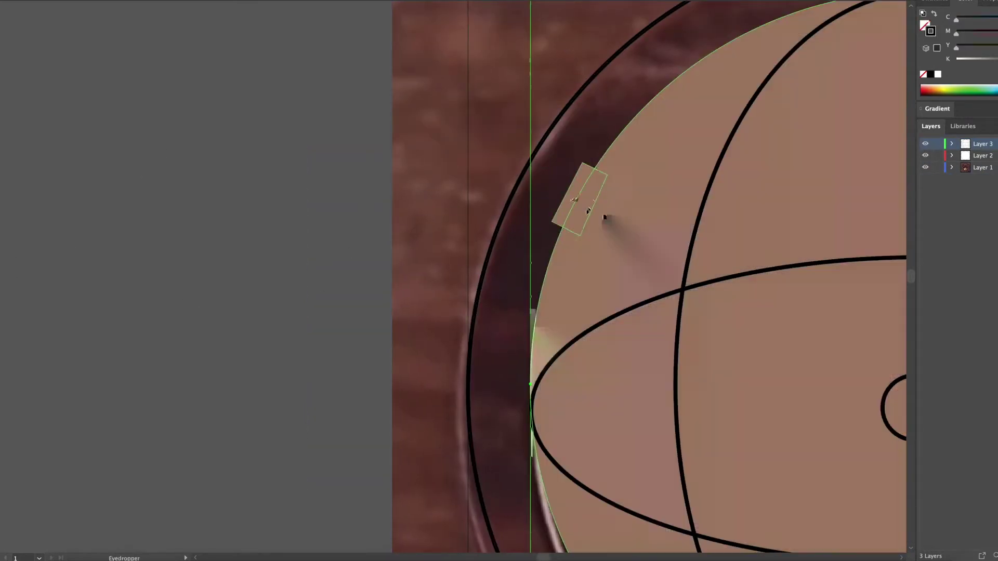
key("ctrl+z")
left_click(587, 200)
scroll(29, 60, "right", 7)
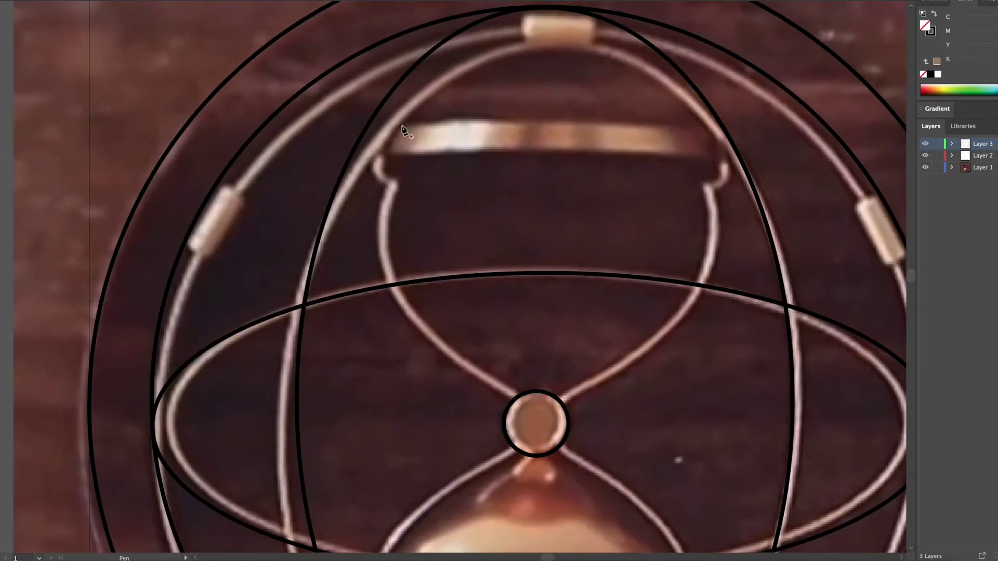
Trace the hourglass's top band as a closed outline with a curved top-left corner.
left_click(389, 153)
left_click(716, 160)
left_click(716, 127)
left_click_drag(402, 125, 371, 137)
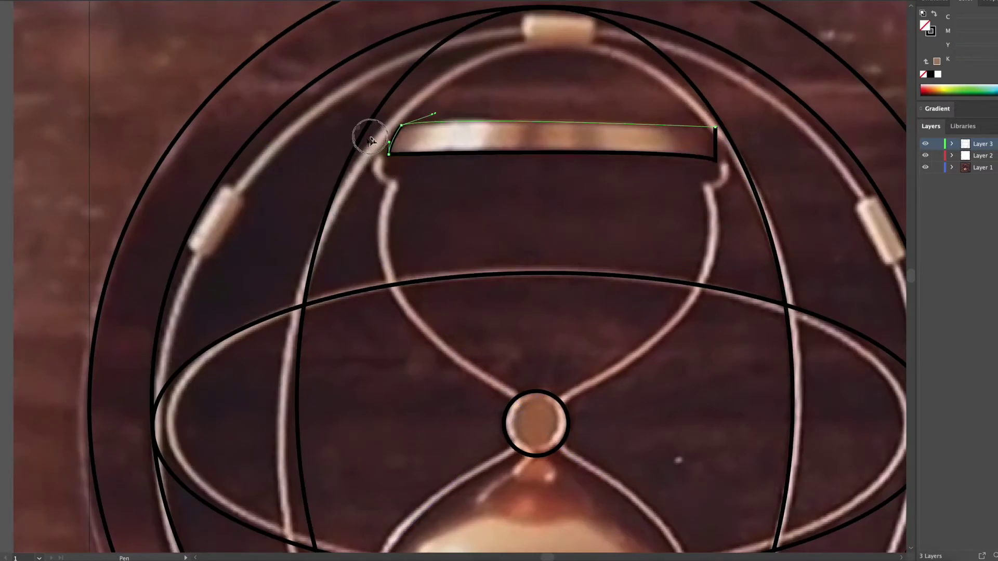
left_click(389, 154)
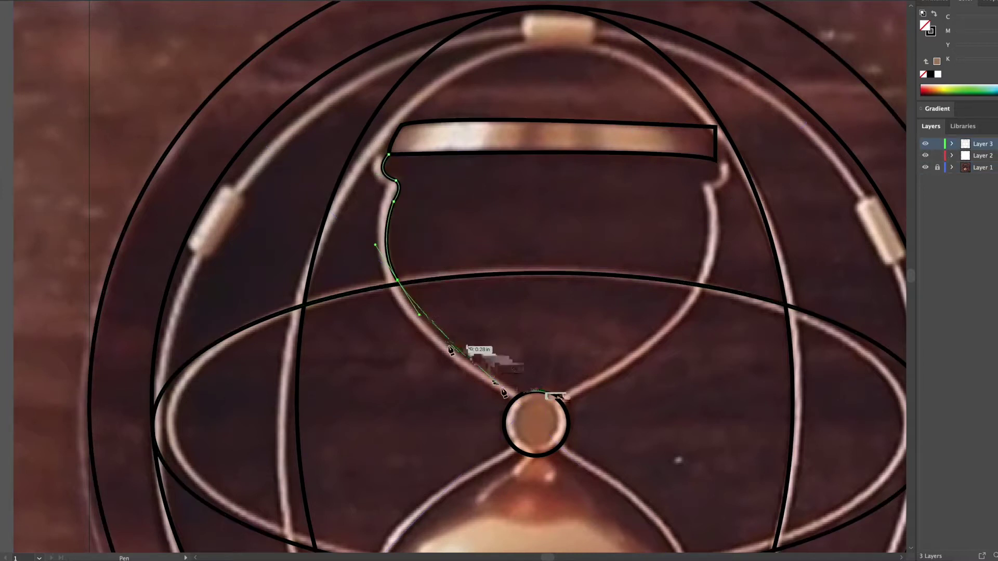
key("ctrl+z")
left_click(147, 263, "ctrl")
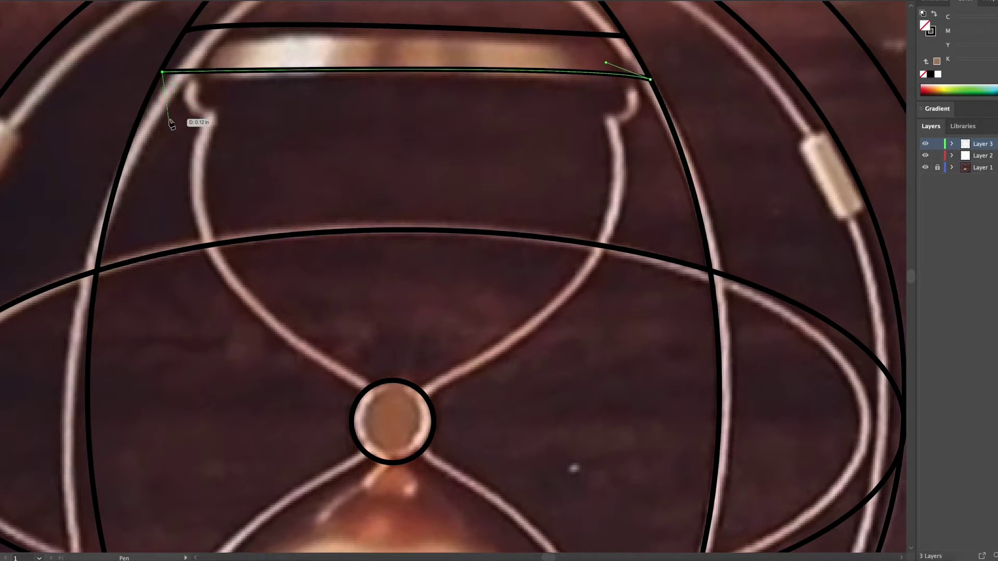
Close the hourglass side curve outline and make a mirrored copy of it.
left_click_drag(367, 390, 606, 525)
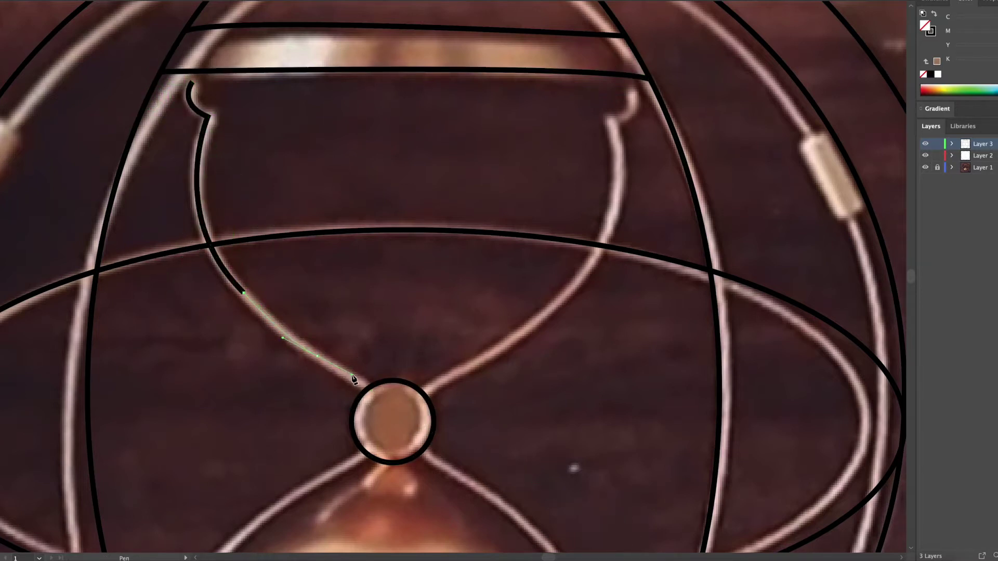
left_click(161, 71)
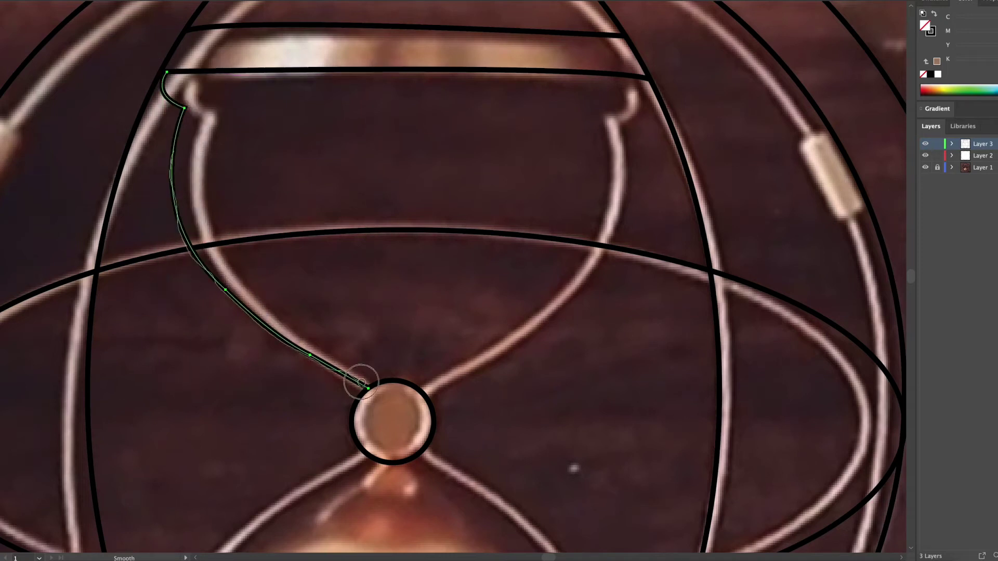
key("super+c")
key("super+v")
right_click(344, 238)
mouse_move(387, 385)
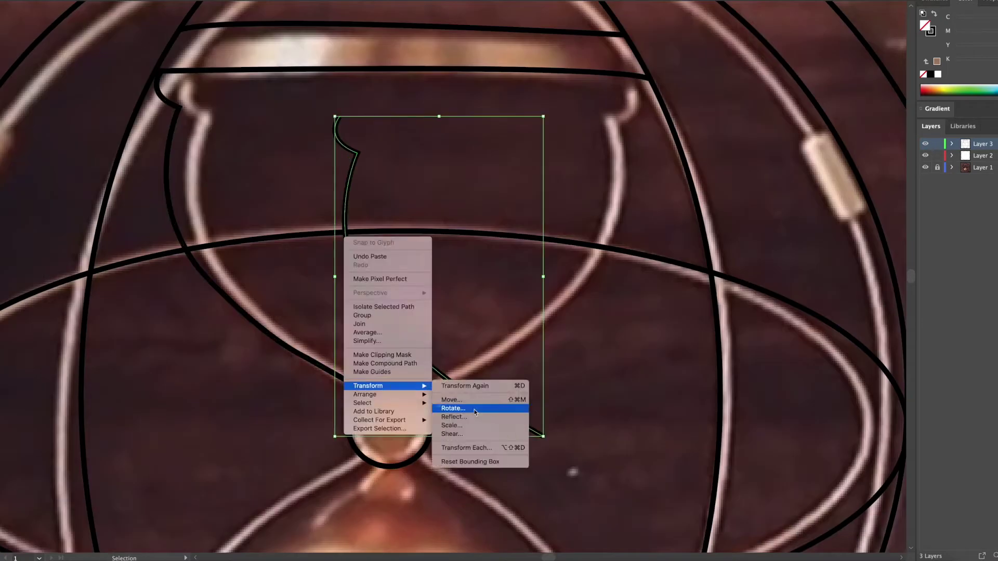
left_click(453, 417)
key("Return")
Move and resize the mirrored outline to fit the cup's right side.
left_click_drag(564, 342, 617, 263)
left_click_drag(439, 397, 423, 401)
left_click_drag(651, 237, 681, 234)
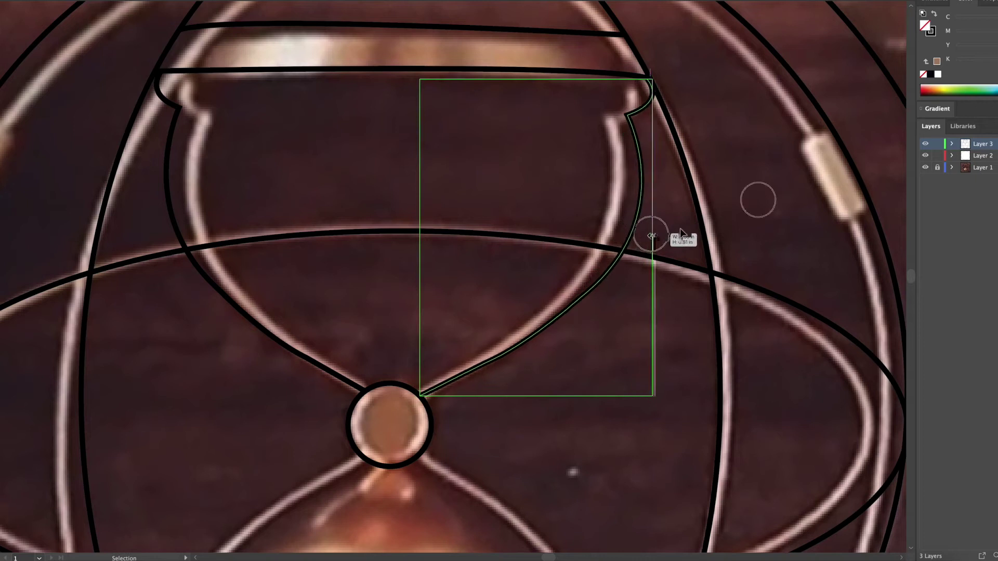
key("a")
left_click(553, 325)
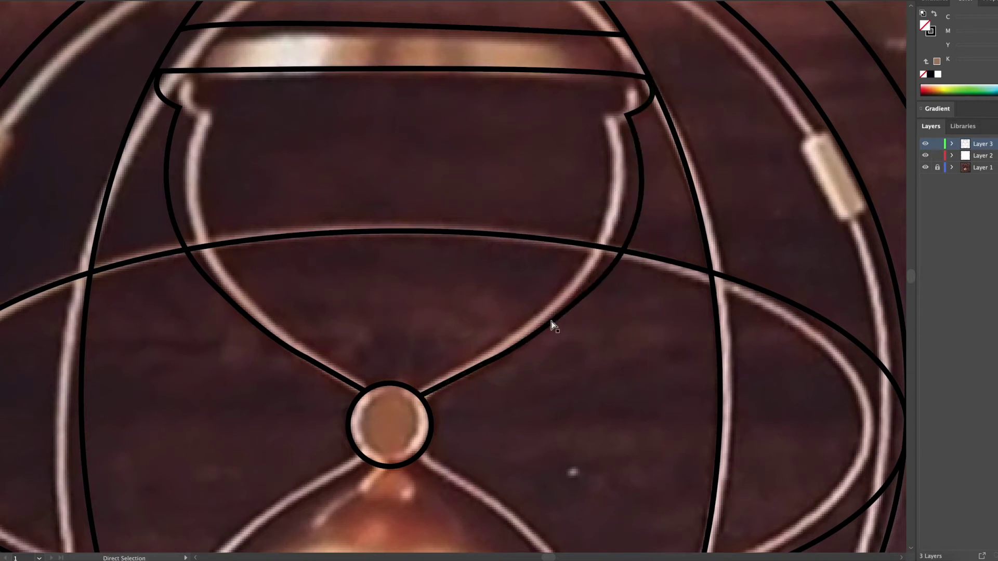
key("super+0")
Duplicate the upper bulb, flip it top-to-bottom, and move it over the lower half.
key("super+y")
key("super+y")
left_click(439, 232)
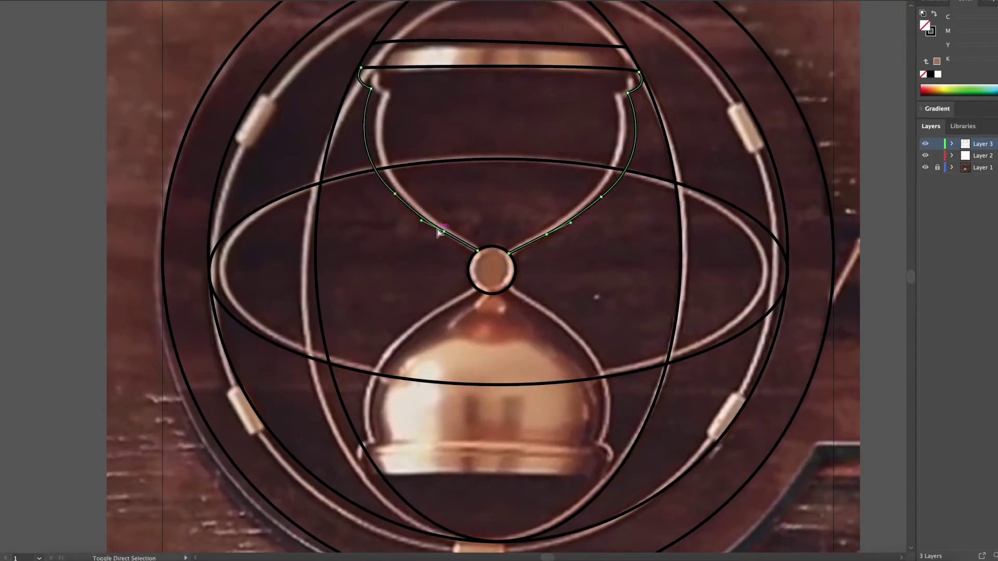
key("super+c")
key("super+v")
right_click(508, 334)
left_click(621, 495)
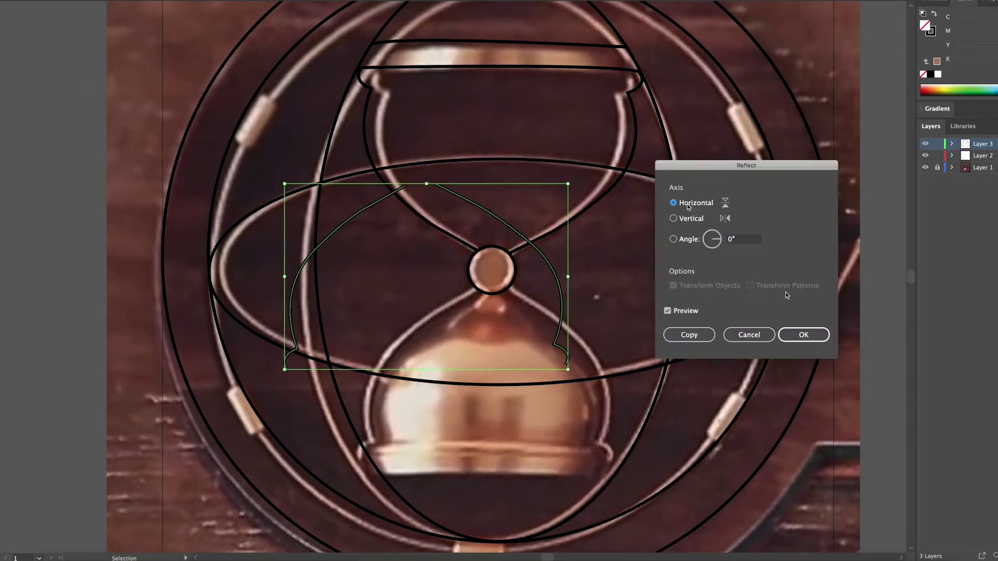
key("Return")
left_click_drag(561, 328, 635, 425)
left_click(889, 231)
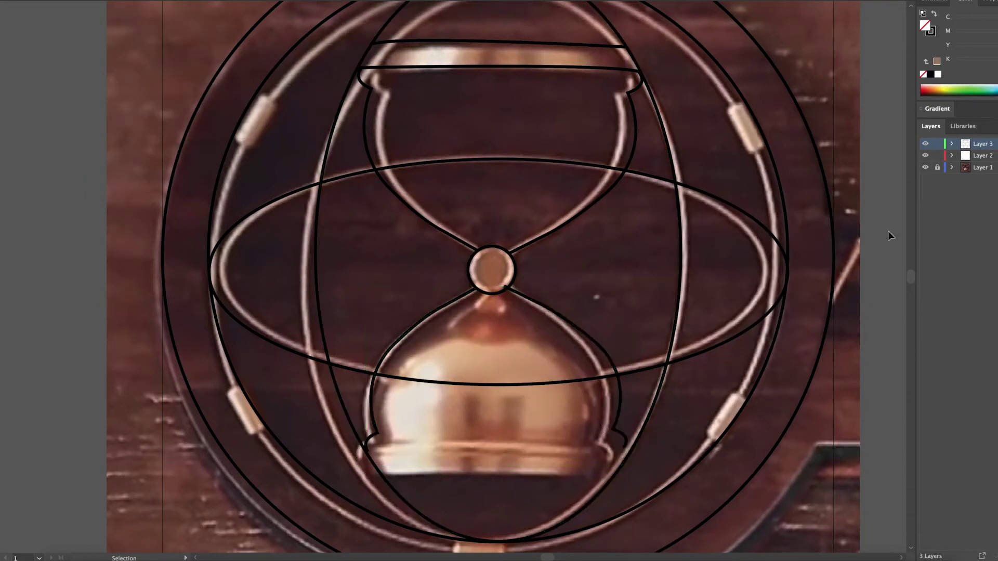
Move the copied band lines down to form the hourglass base bands.
left_click(926, 167)
left_click(595, 348)
left_click(925, 167)
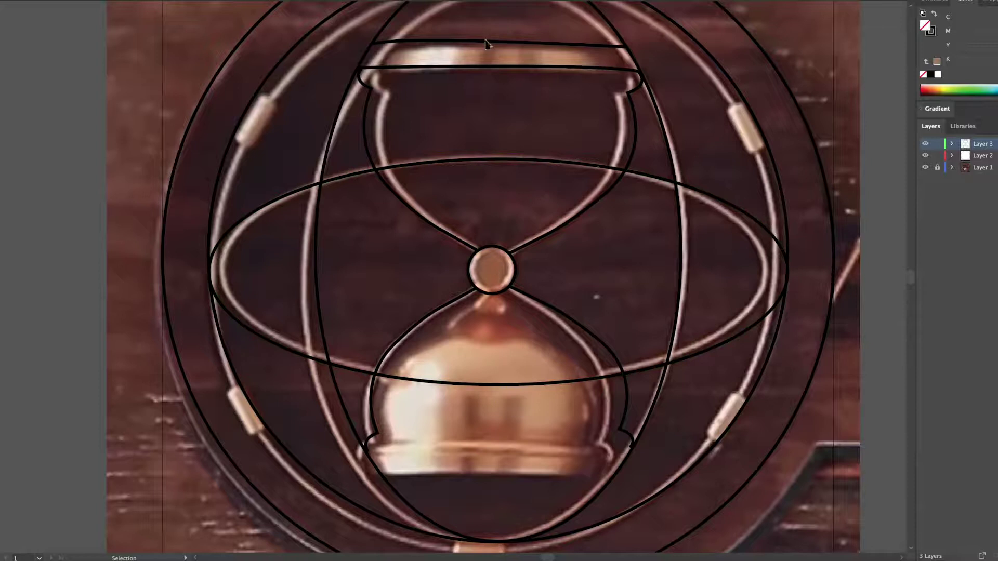
right_click(352, 262)
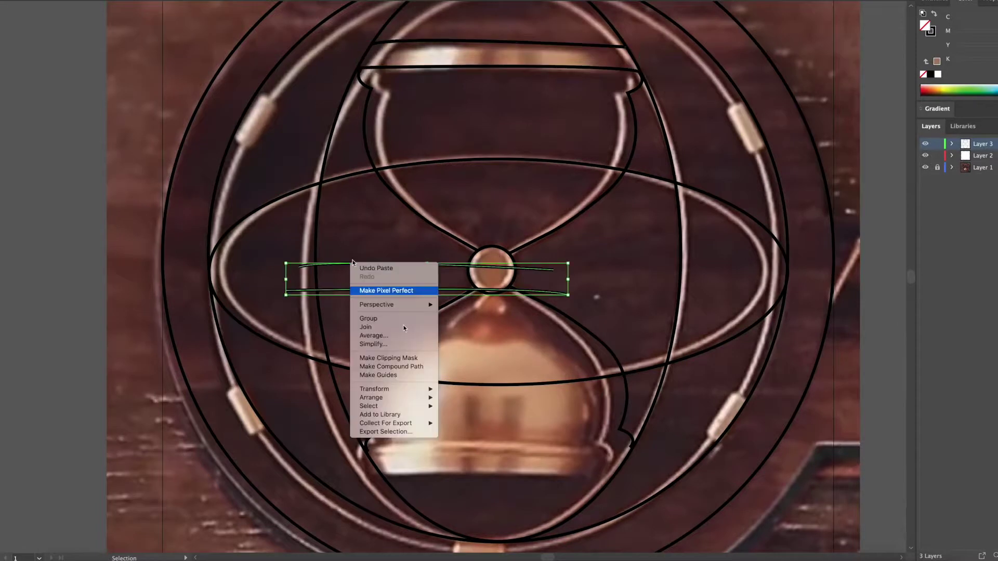
key("Escape")
left_click_drag(426, 293, 495, 473)
key("super+plus")
key("super+plus")
key("super+plus")
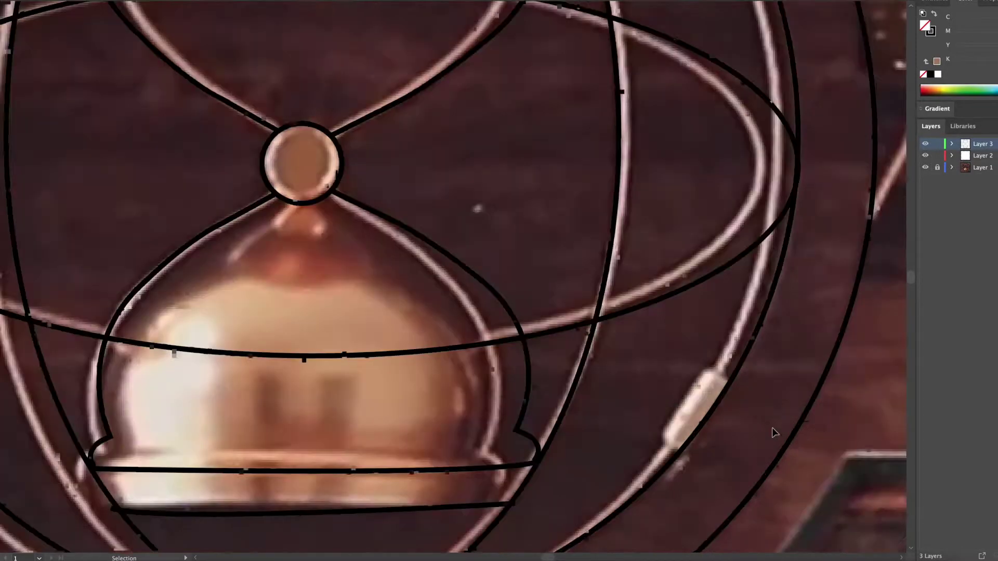
key("super+minus")
Select the dome's right outline path with the Direct Selection tool.
left_click(764, 297)
scroll(720, 145, "up", 5)
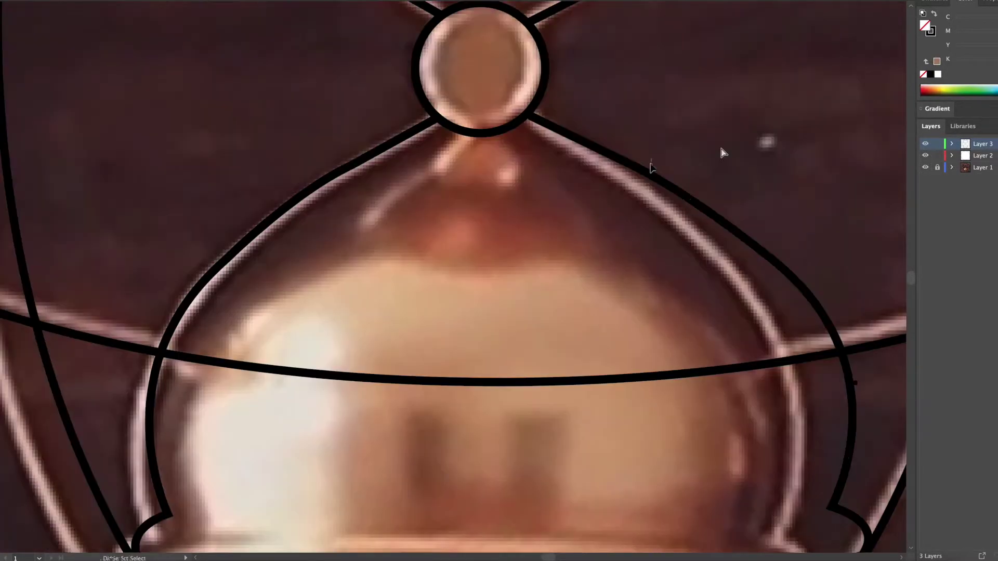
key("a")
left_click(836, 424)
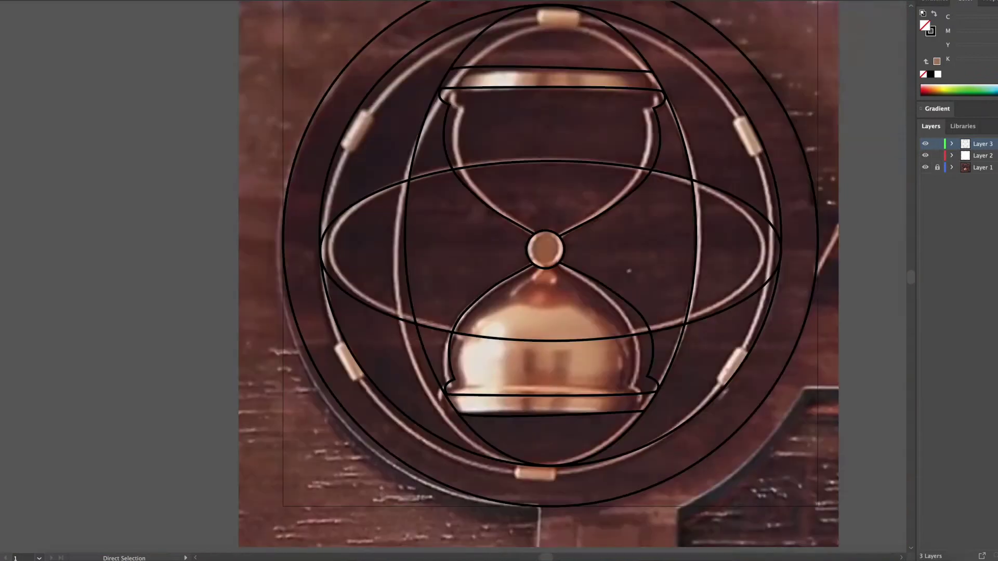
Toggle the reference photo to check the line art, then select the bead outline.
left_click(926, 168)
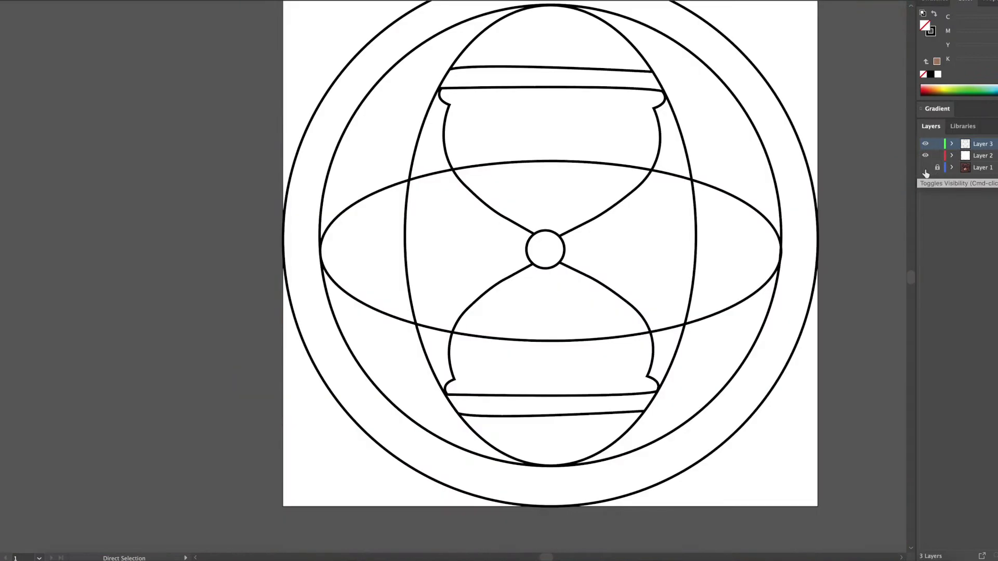
left_click(925, 167)
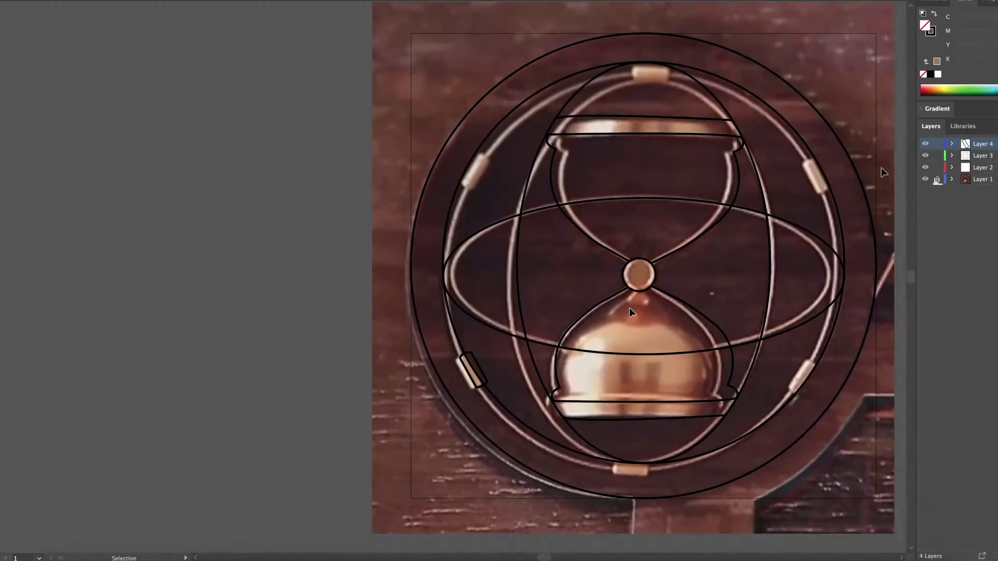
scroll(451, 410, "up", 5)
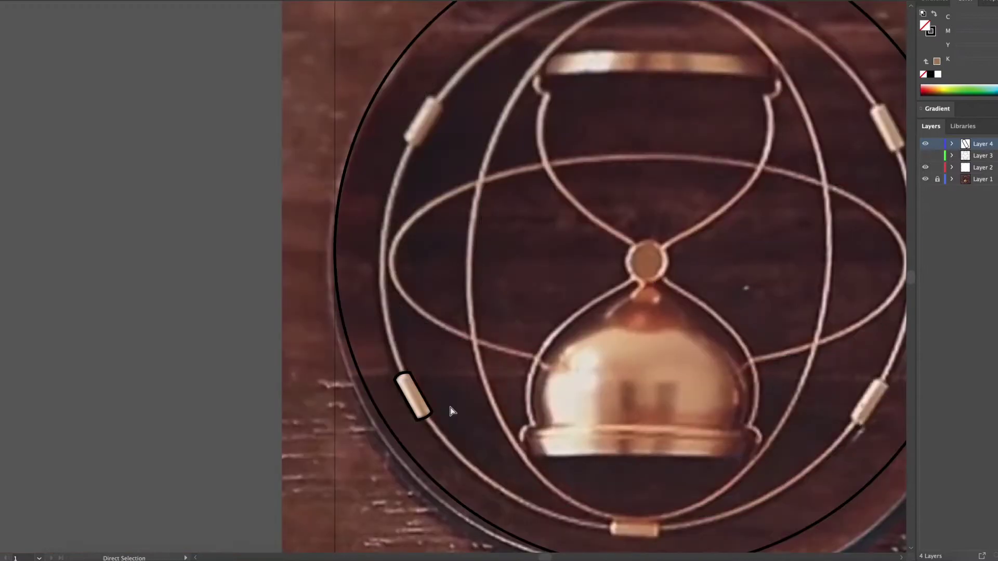
scroll(450, 410, "up", 4)
key("v")
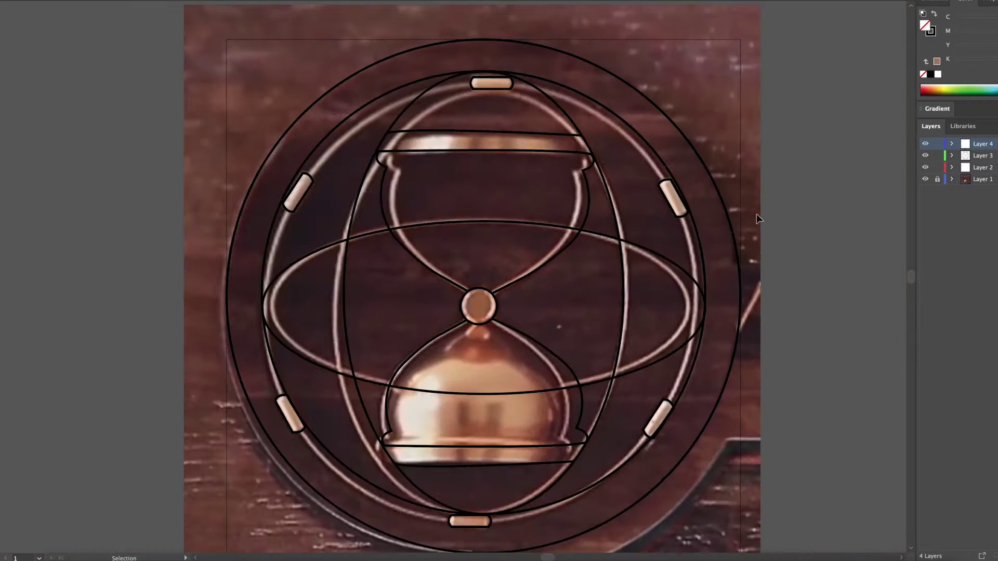
Position the right, bottom and top beads on the ring, and move the hourglass over its corner circle.
scroll(756, 213, "up", 5)
left_click_drag(586, 201, 591, 192)
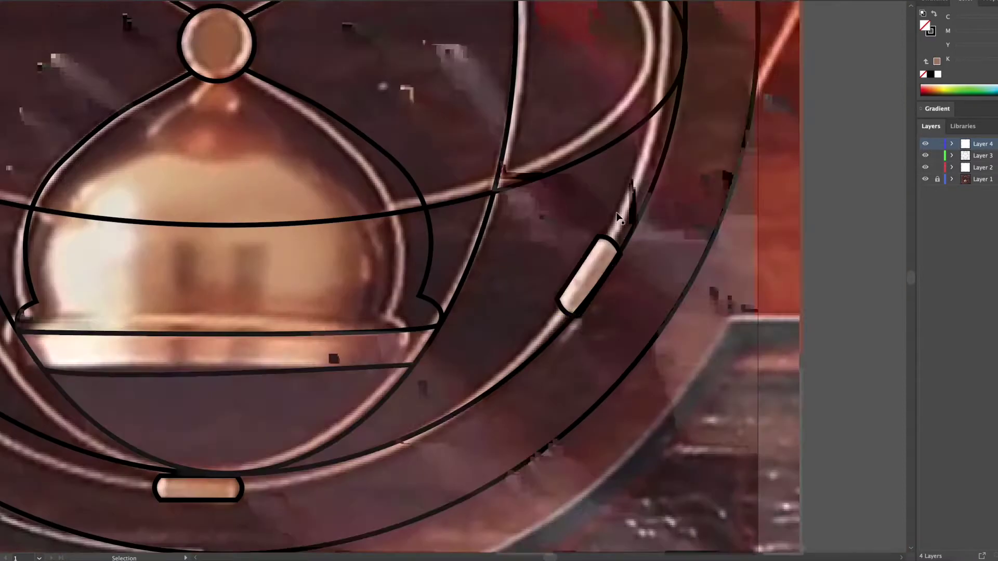
left_click_drag(587, 240, 593, 243)
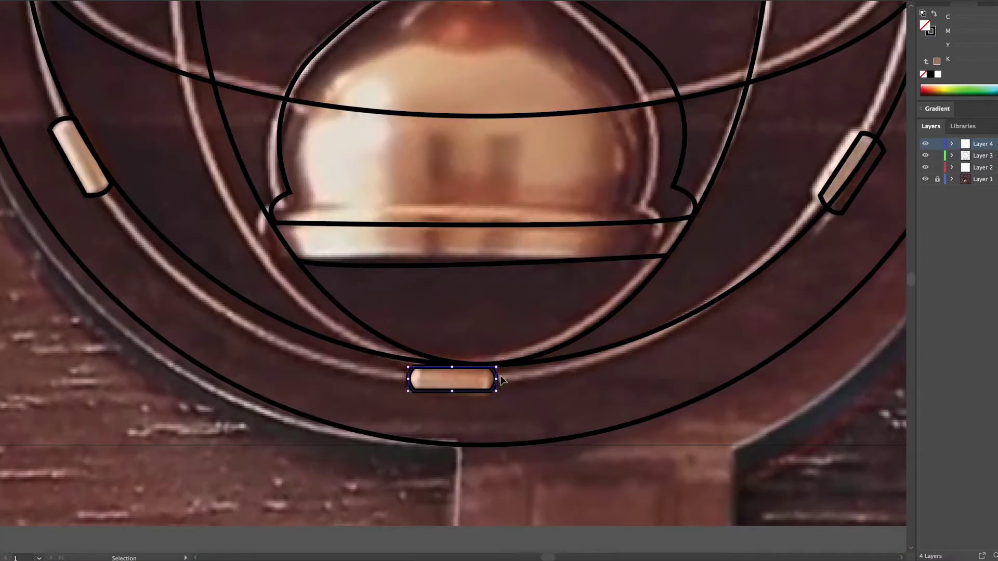
left_click_drag(481, 383, 508, 368)
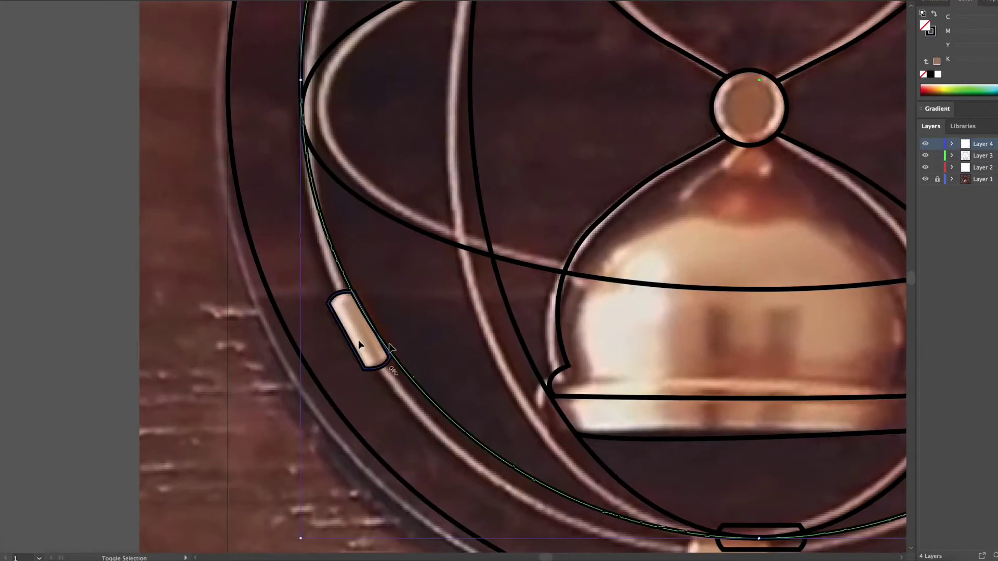
scroll(358, 340, "up", 5)
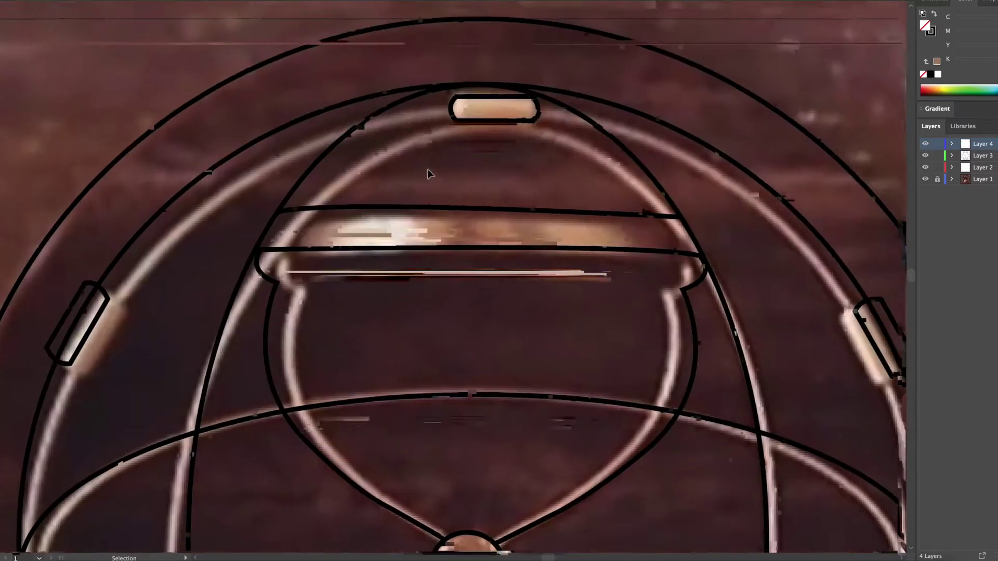
left_click_drag(490, 109, 484, 127)
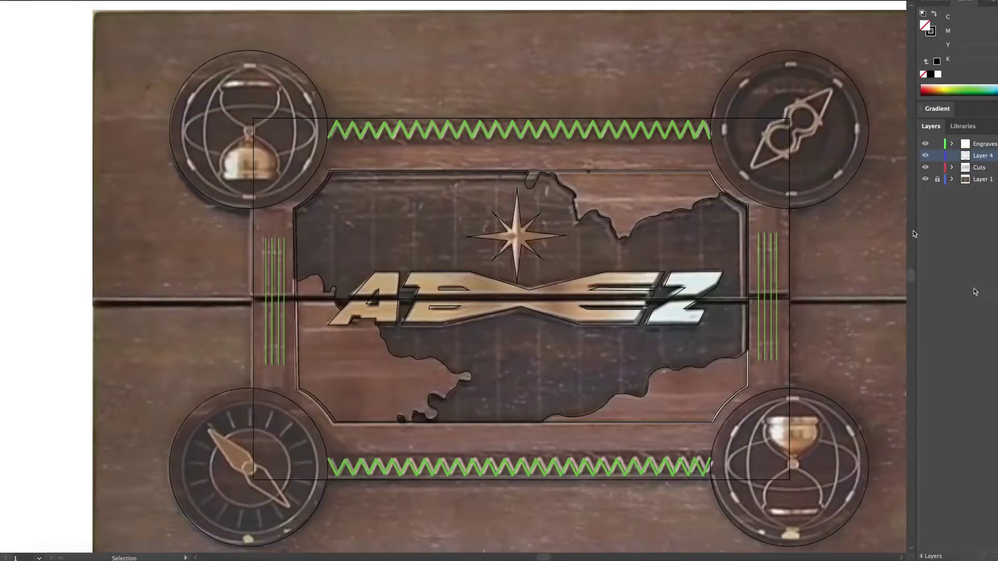
left_click_drag(312, 193, 308, 185)
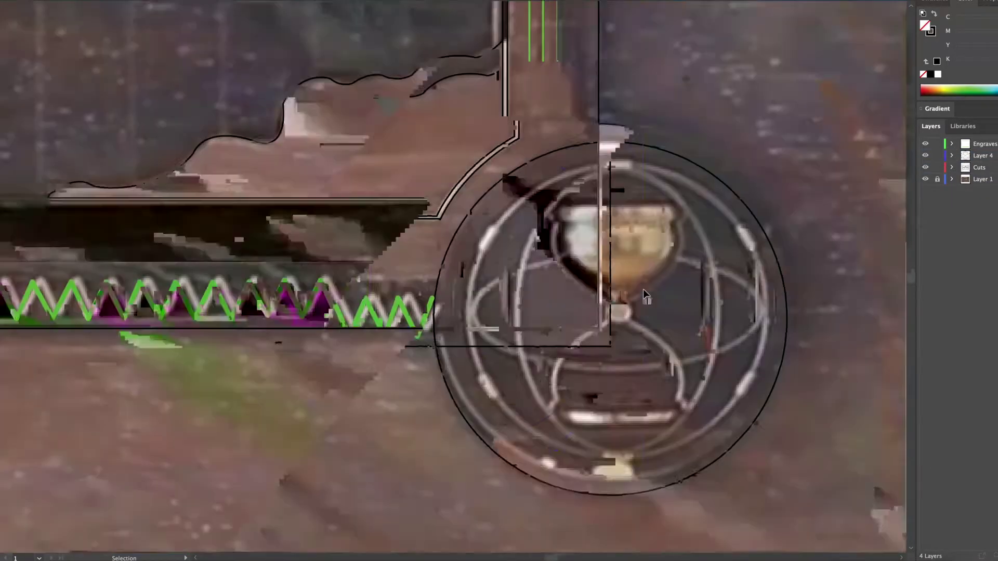
Position the mirrored hourglass over its corner circle and copy the green stroke onto its inner circle.
left_click_drag(643, 289, 577, 315)
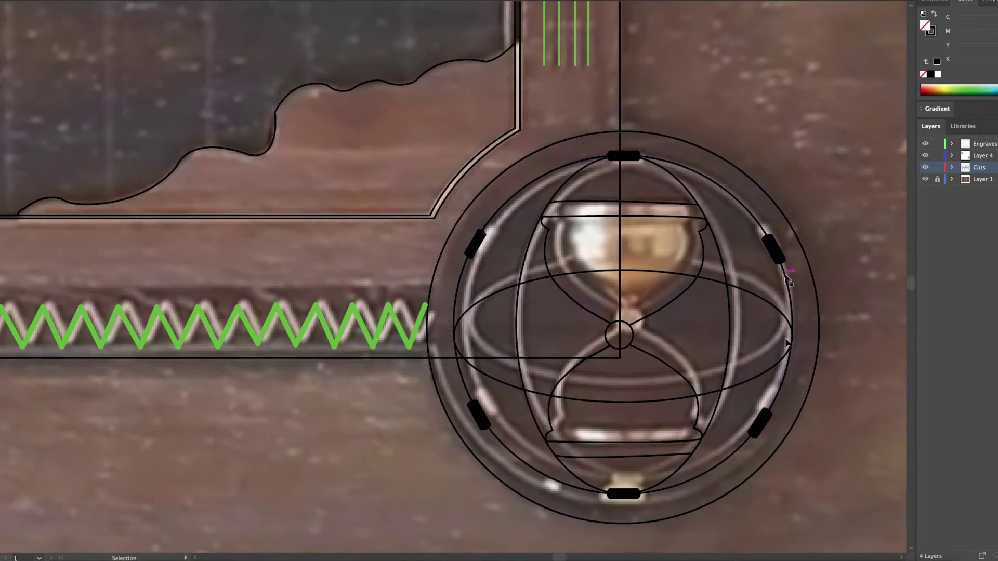
left_click(787, 282)
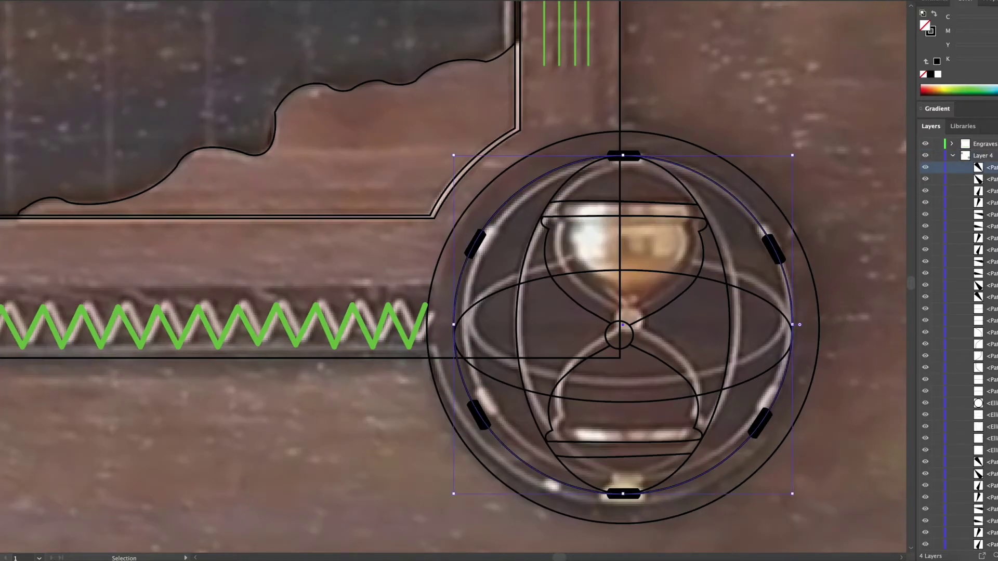
key("o")
key("i")
left_click(397, 327)
key("shift+x")
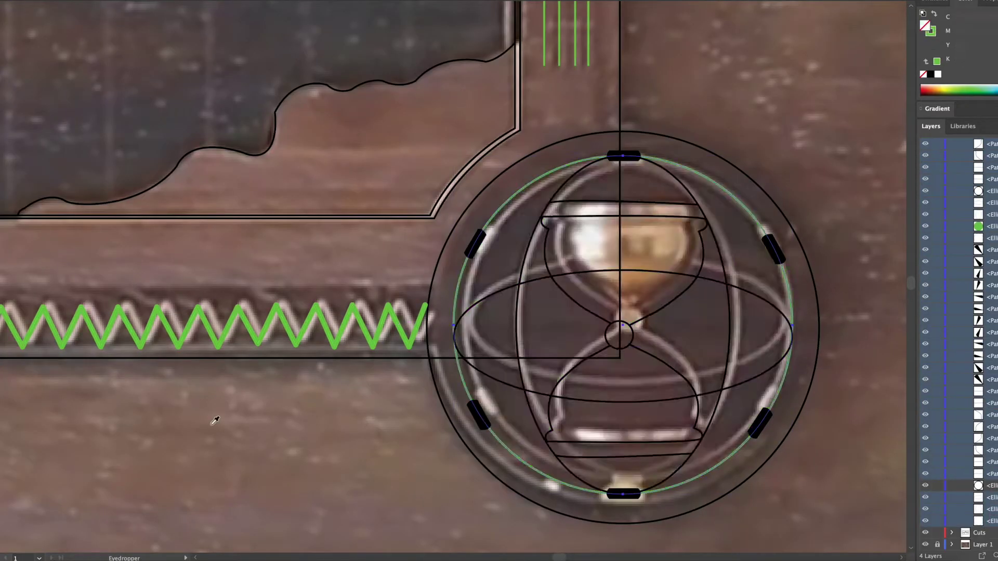
key("v")
Copy the green stroke onto the horizontal and vertical ellipses with the Eyedropper.
left_click(736, 387)
left_click(399, 318)
key("shift+x")
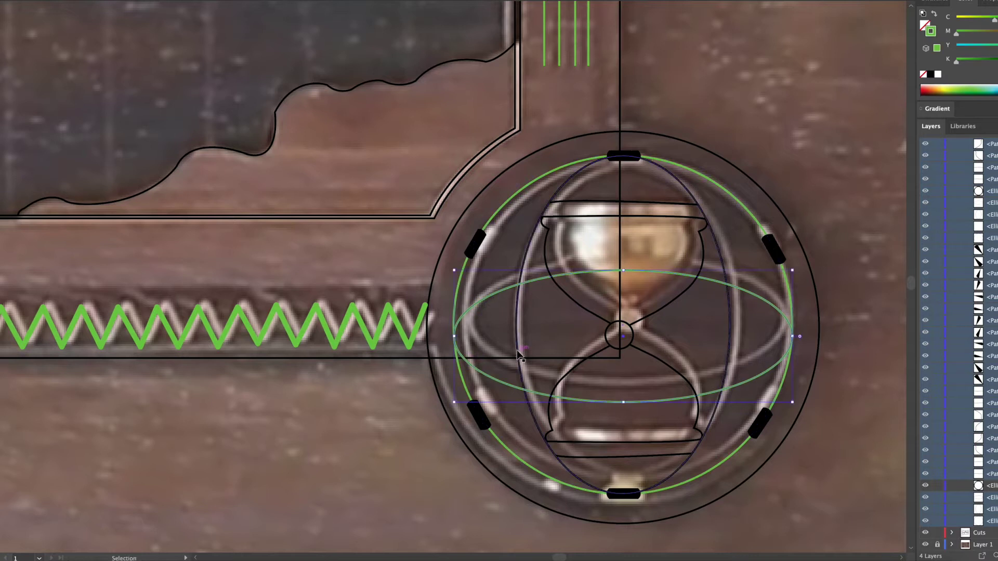
left_click(531, 386)
key("shift+x")
key("v")
left_click(591, 323)
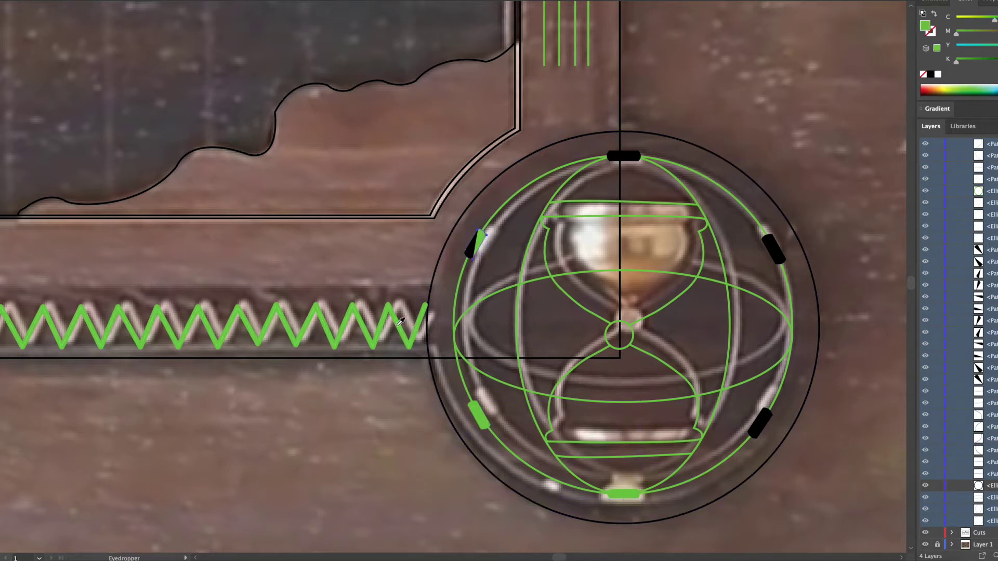
Group the small green bead's pieces and turn the remaining black bead segments green.
left_click(759, 425)
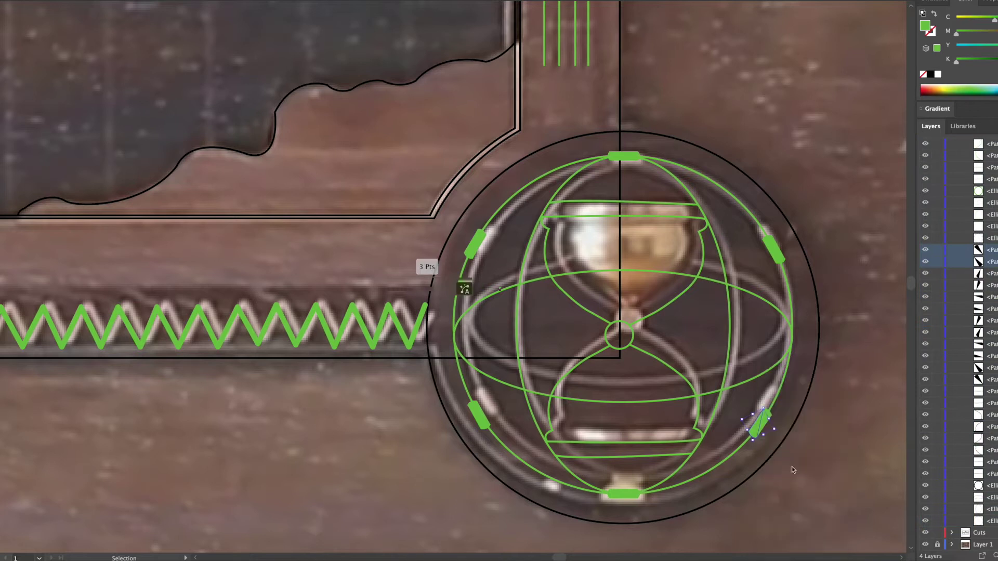
right_click(754, 429)
left_click(780, 439)
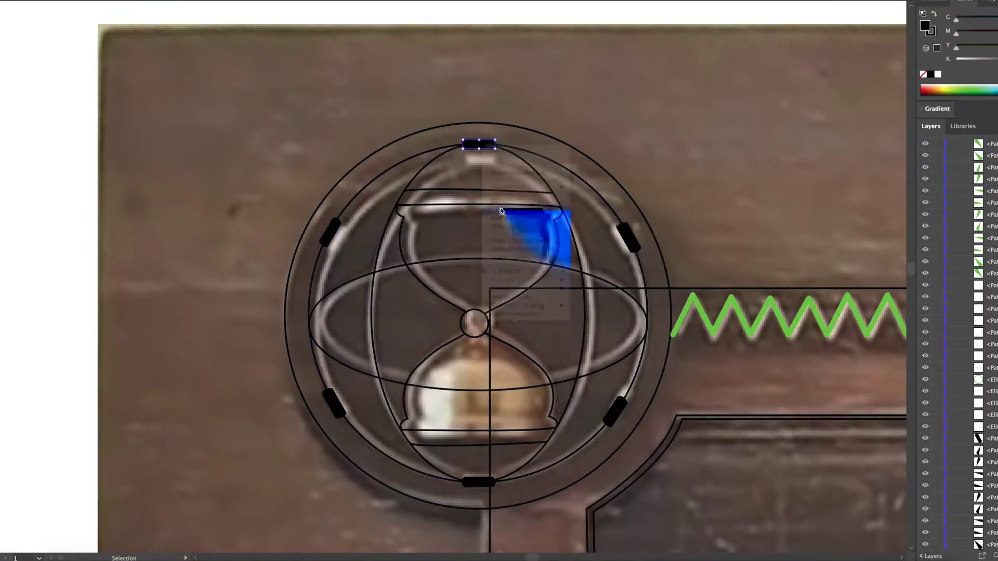
left_click(331, 232)
left_click(614, 412)
left_click(628, 237, "shift")
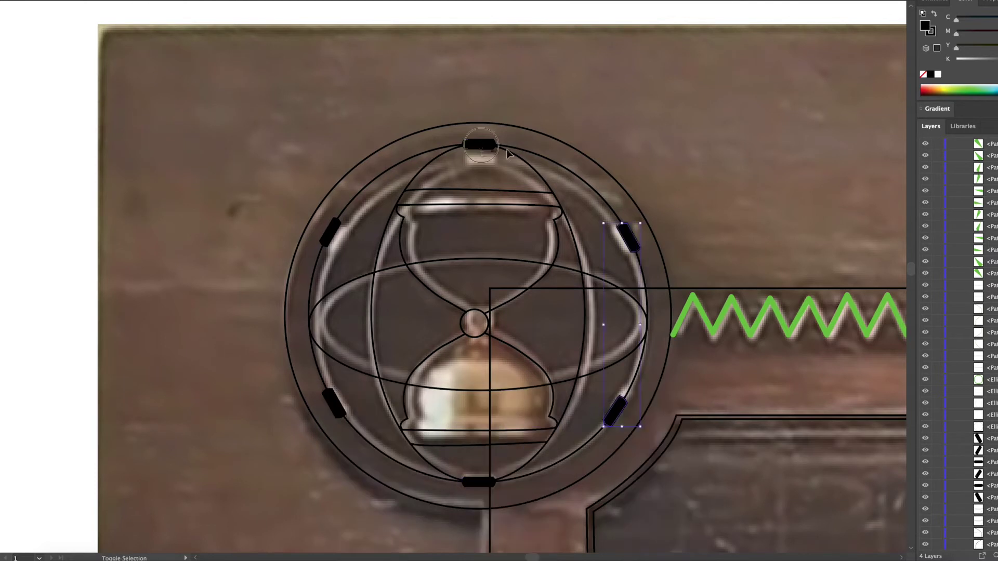
left_click(747, 315)
Apply the green stroke to the horizontal ellipse, the hourglass frame and the remaining rings.
left_click(520, 299, "alt")
key("v")
left_click(520, 299)
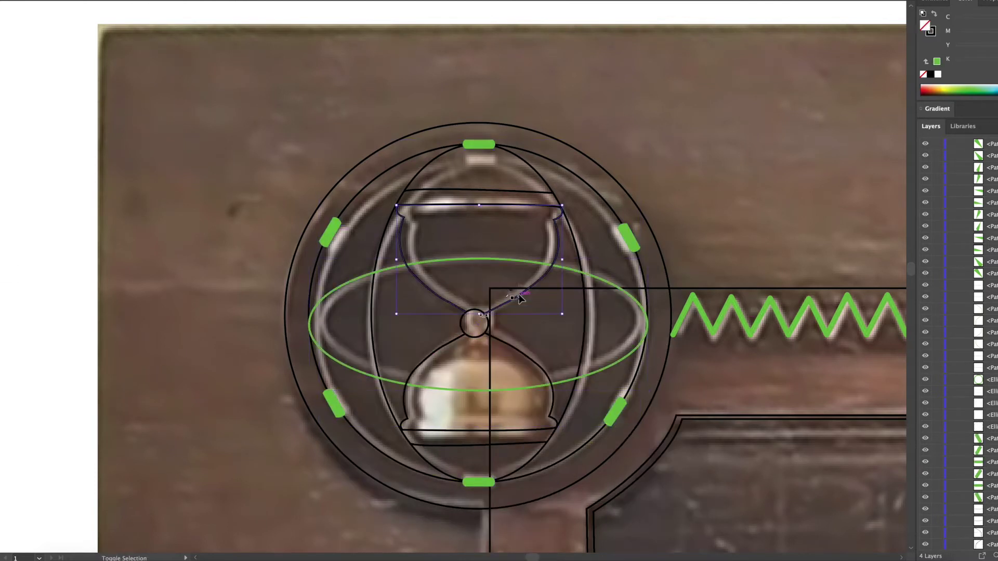
left_click(465, 192)
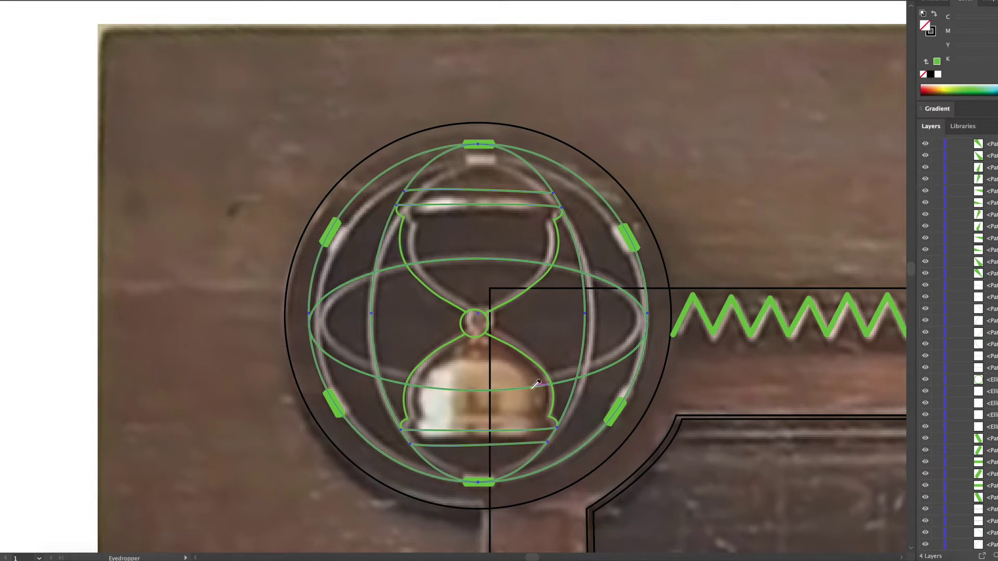
left_click(564, 294)
key("ctrl+0")
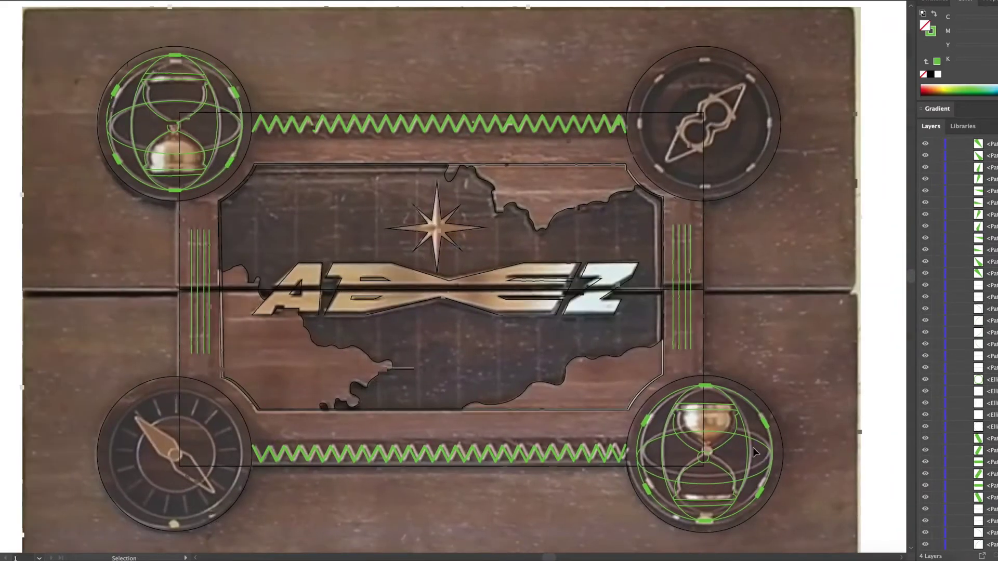
scroll(753, 447, "up", 5)
Join each bead's segments into one path, then pick the compass screenshot to open.
right_click(793, 364)
left_click(811, 432)
right_click(605, 237)
left_click(619, 301)
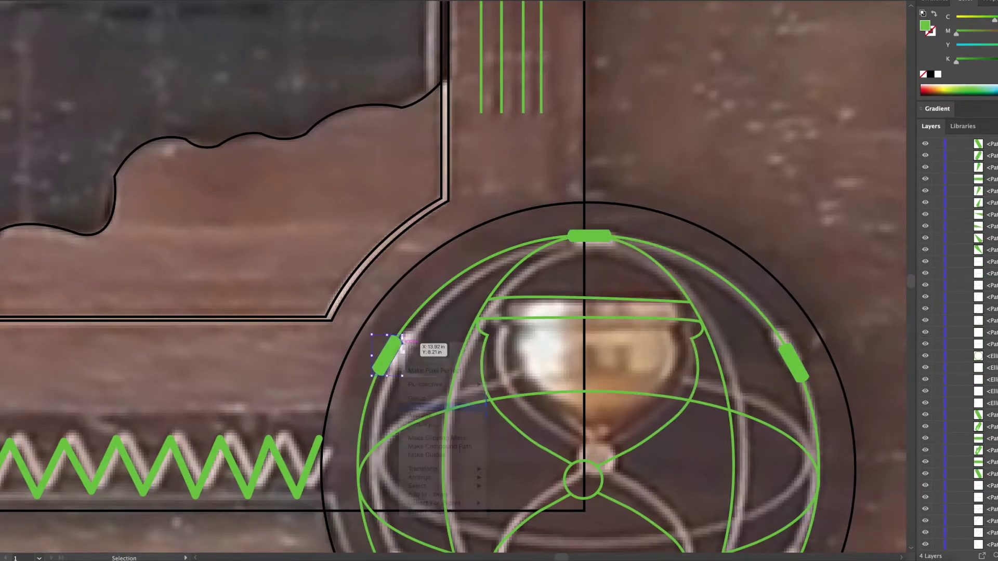
scroll(395, 354, "down", 5)
right_click(405, 362)
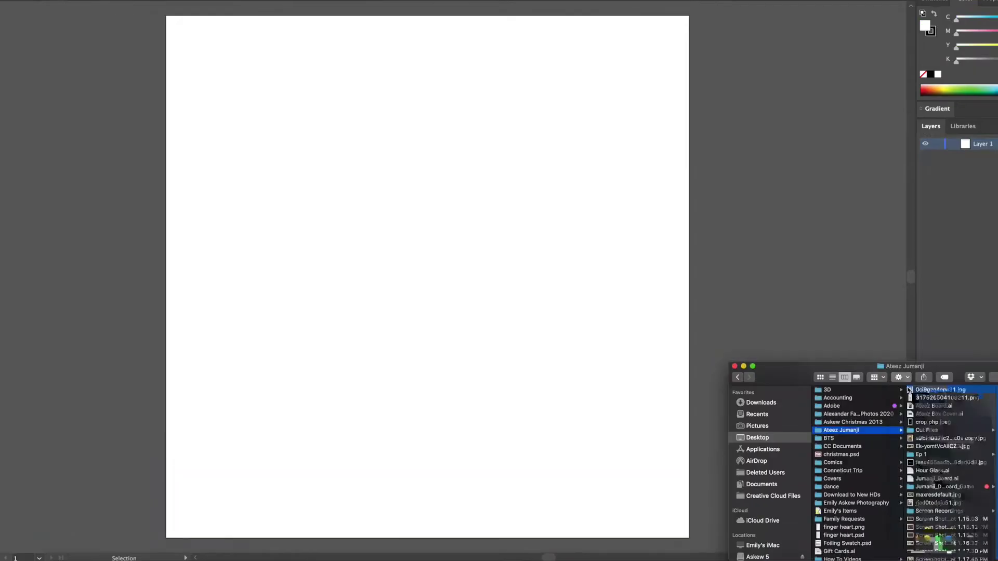
key("Down")
key("Down")
key("Down")
key("Down")
key("Down")
key("Down")
key("Down")
key("Down")
key("Down")
key("Down")
key("Down")
key("Down")
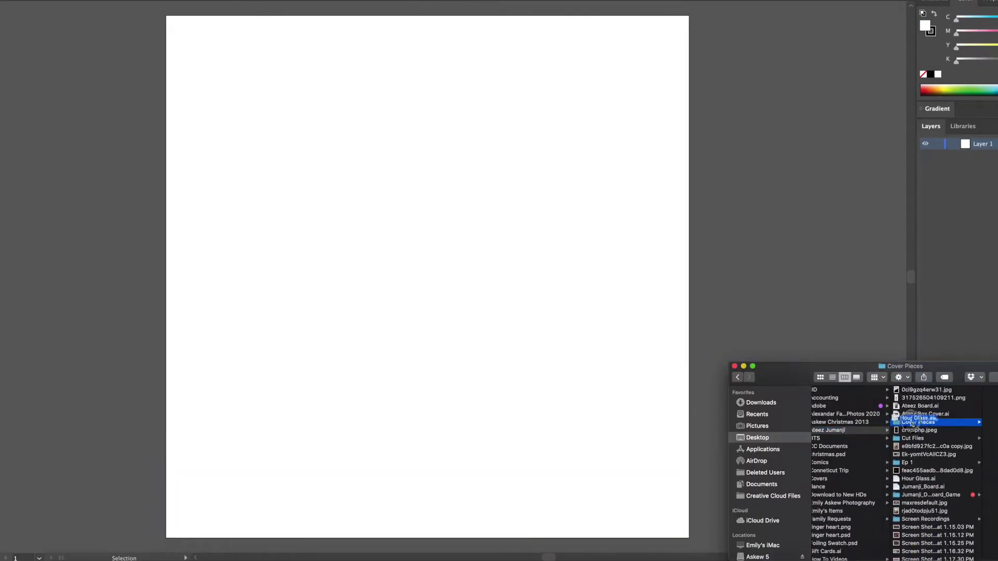
key("Down")
key("Down")
key("Down")
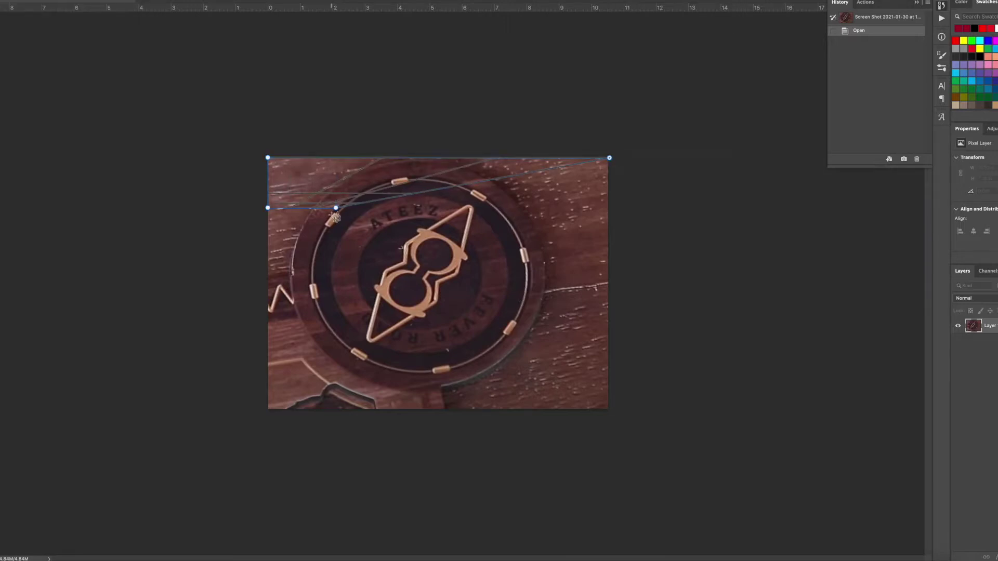
Drag the lid photo's four corner handles to square it up, then commit the distortion.
left_click_drag(336, 216, 609, 411)
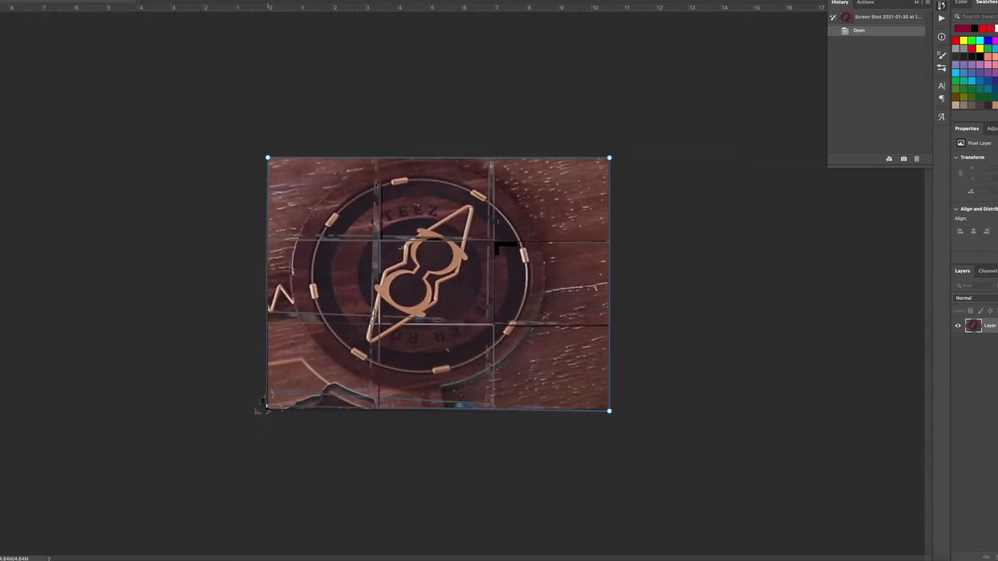
left_click_drag(268, 158, 259, 153)
left_click_drag(267, 410, 258, 410)
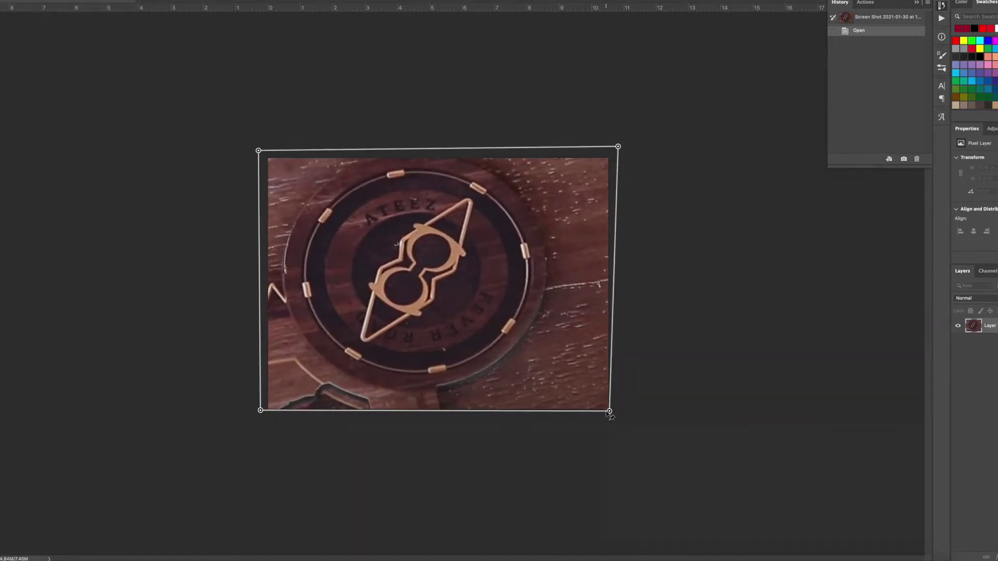
left_click_drag(609, 411, 611, 409)
left_click_drag(618, 146, 615, 149)
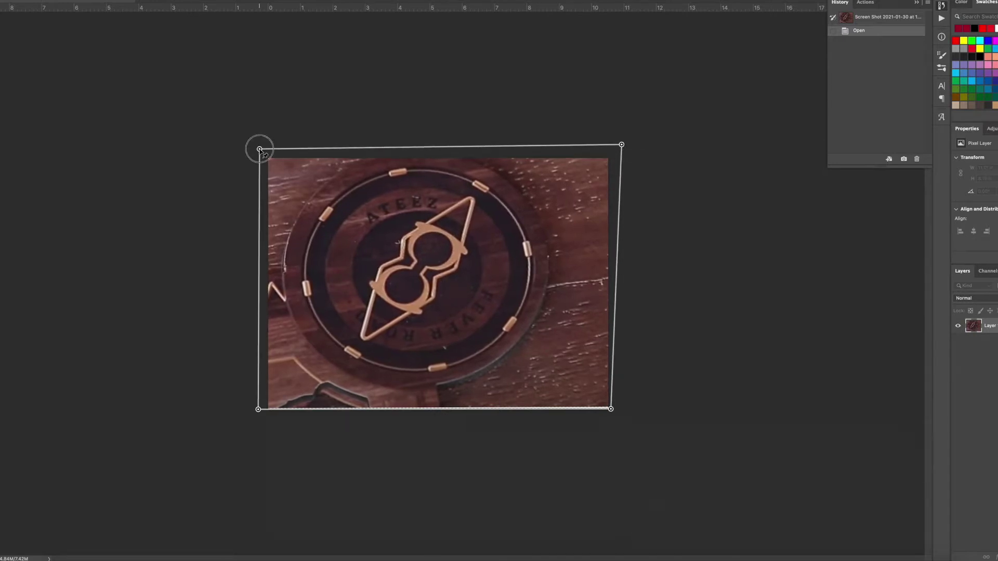
key("Return")
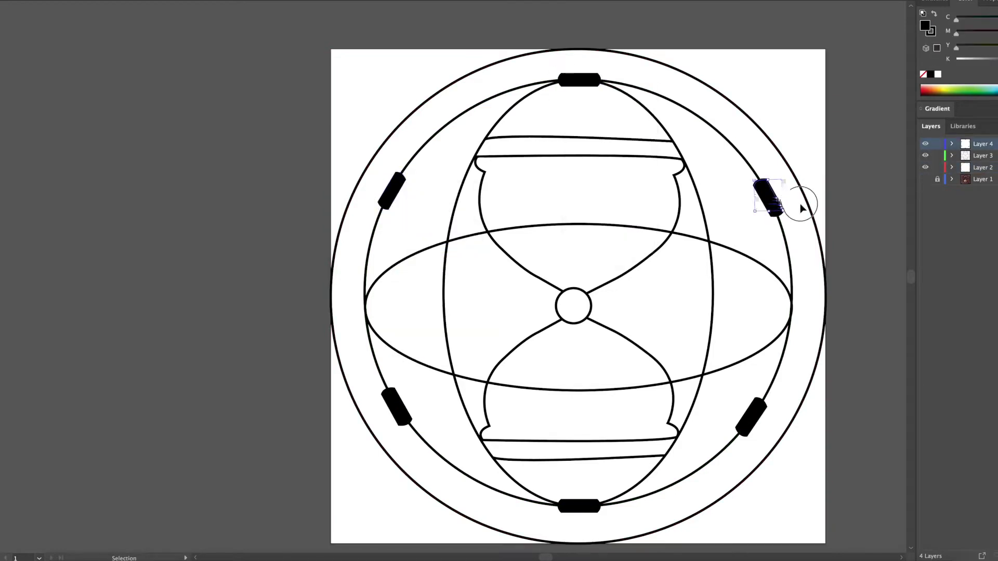
Inspect the bottom connector shape and Layer 1's sublayers, then nudge the lid photo slightly higher.
left_click(578, 505)
scroll(577, 507, "up", 3)
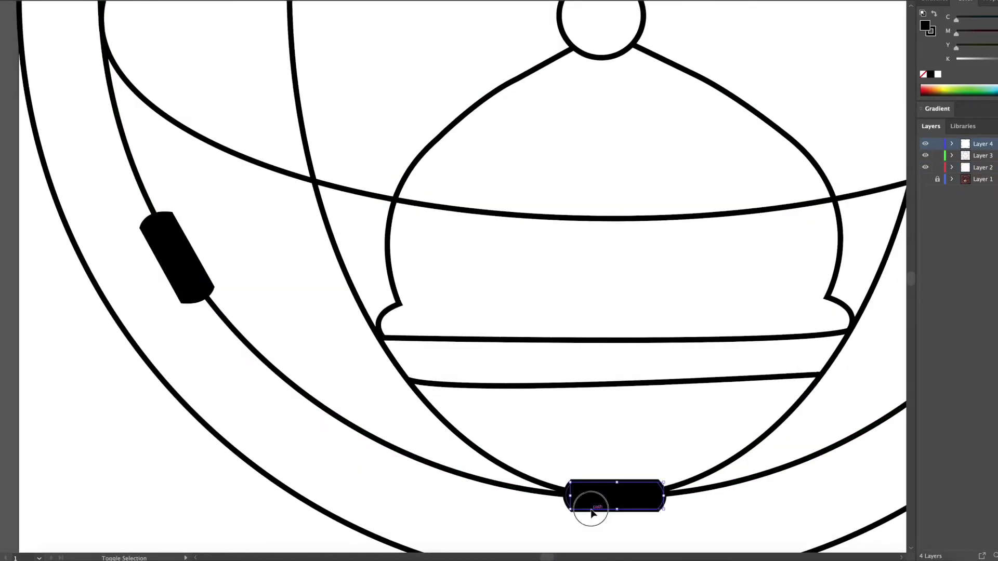
right_click(168, 221)
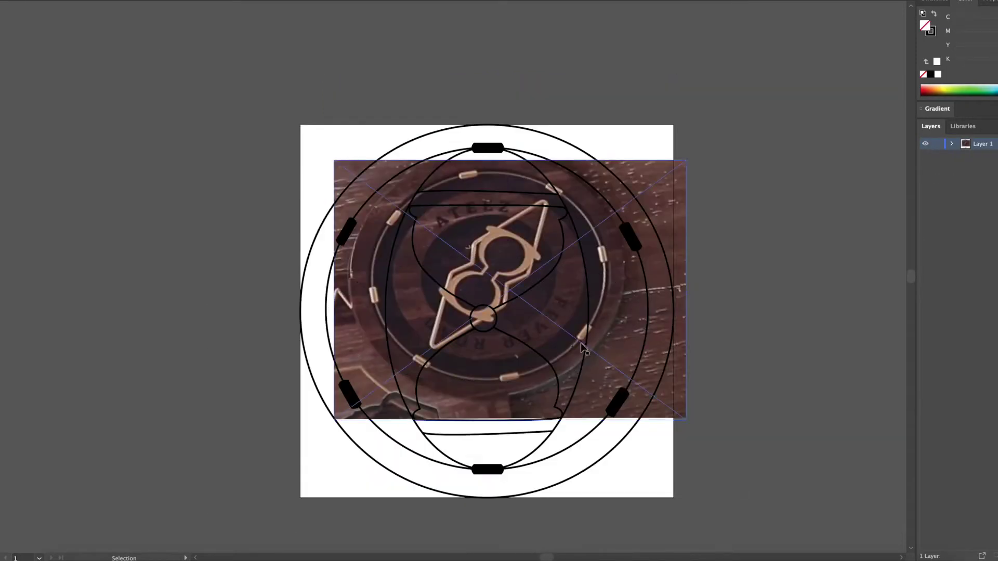
left_click(952, 144)
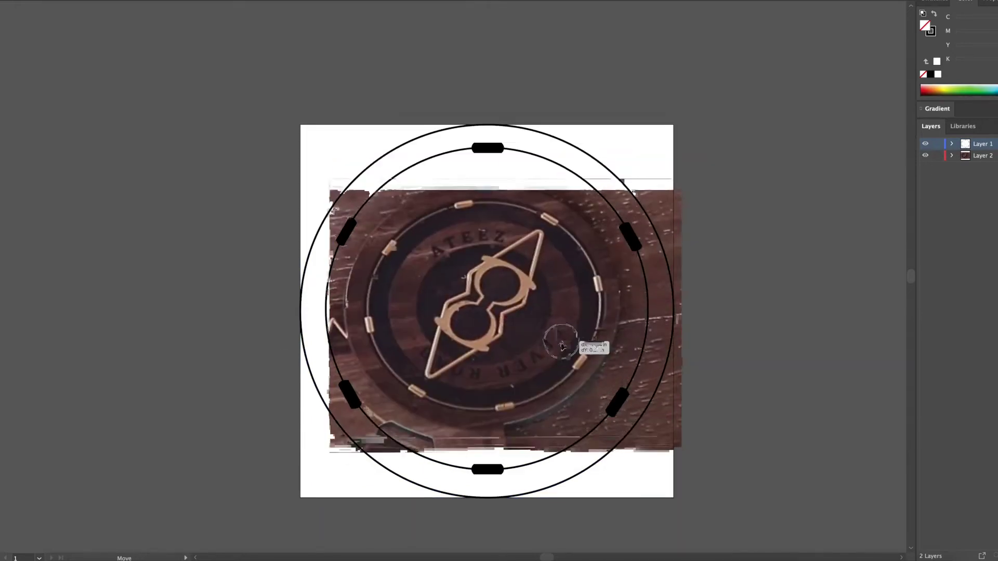
left_click_drag(563, 346, 565, 338)
Centre a copy of the inner circle on the rings, stretch the photo to match, and lock it.
left_click_drag(333, 200, 635, 311)
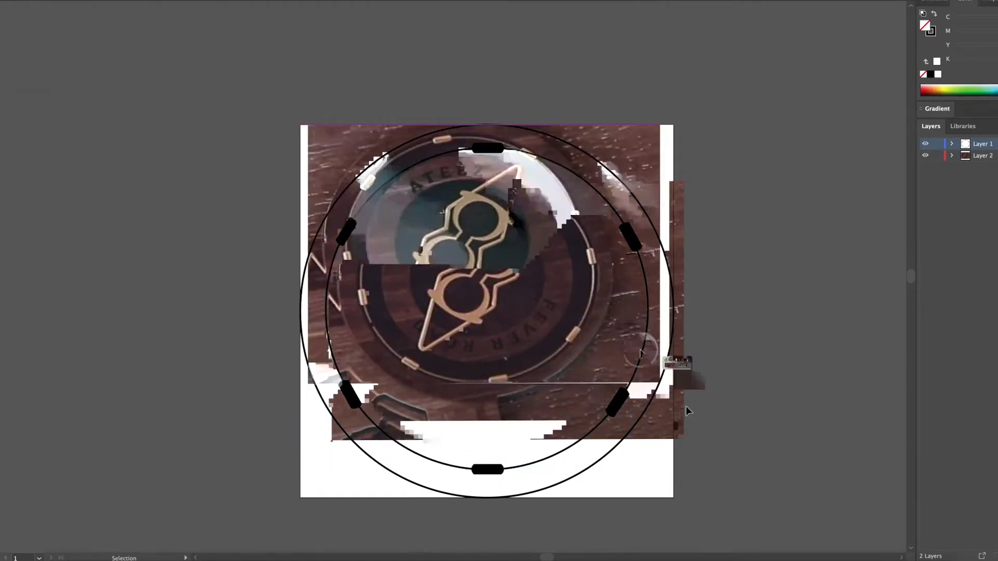
left_click_drag(669, 411, 756, 523)
left_click_drag(298, 320, 279, 343)
left_click_drag(516, 528, 517, 535)
left_click_drag(517, 125, 517, 132)
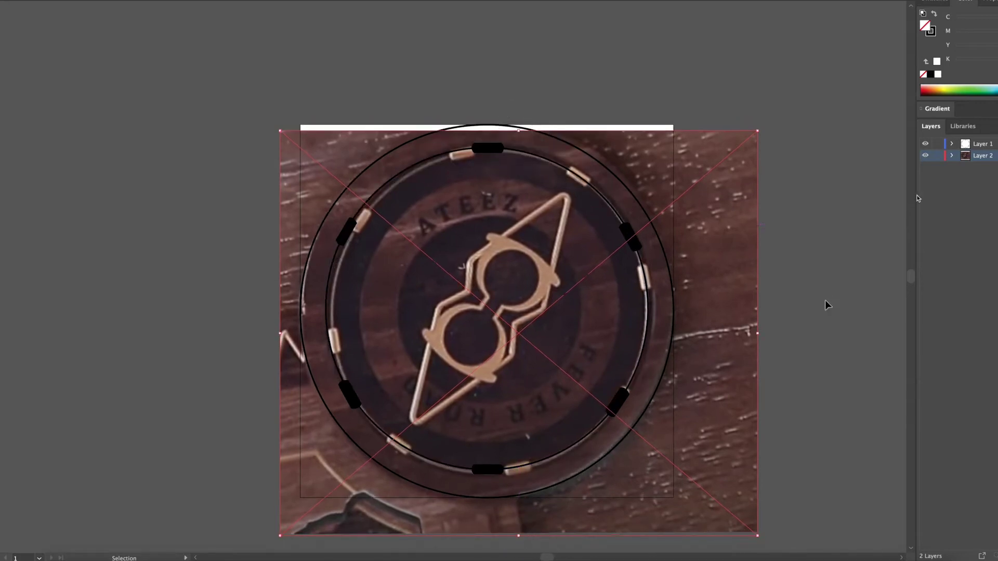
left_click(937, 155)
Draw a circle out from the emblem's centre, undoing an accidental text placement inside it.
key("l")
mouse_move(493, 311)
left_mouse_down()
mouse_move(624, 388)
mouse_move(499, 322)
left_mouse_up()
key("v")
left_click(260, 222)
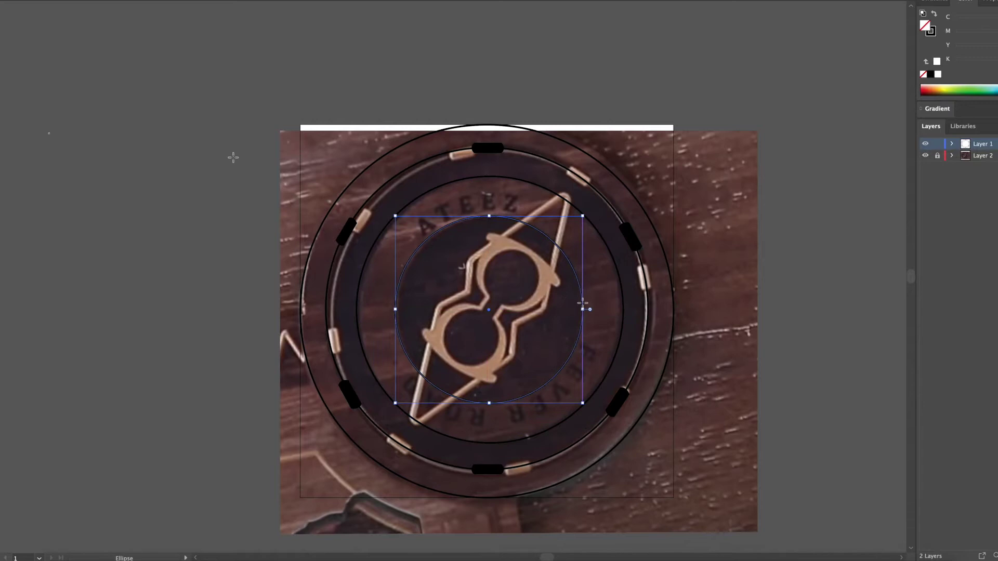
left_click(448, 231)
key("ctrl+z")
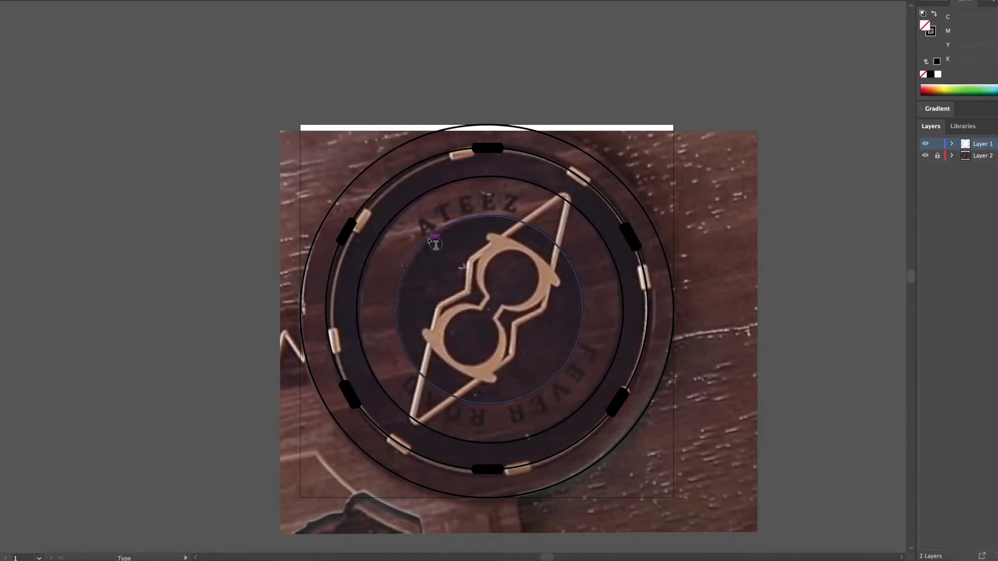
key("v")
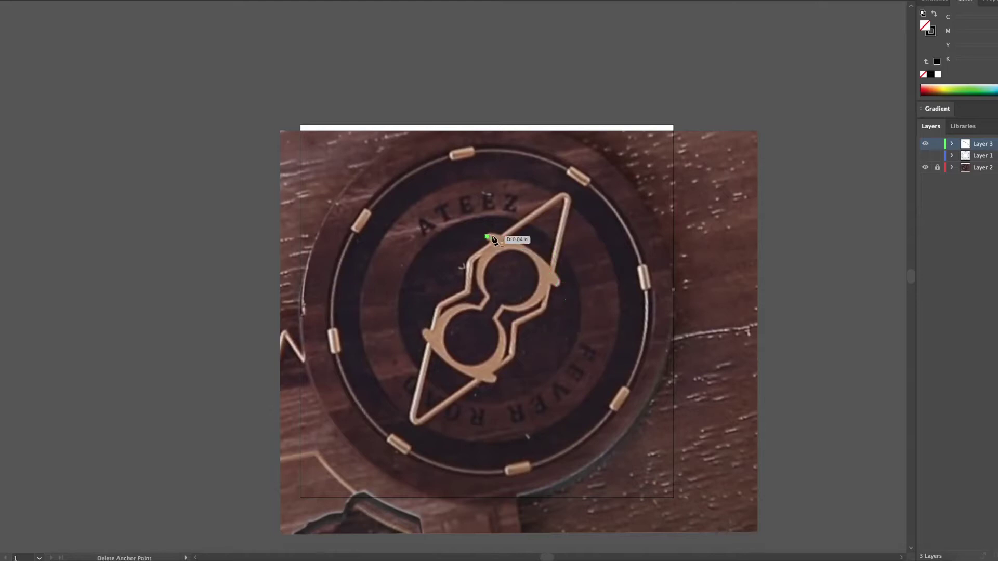
Trace the hourglass outline with the Pen tool, curving along its lobes, and close the path.
scroll(493, 239, "up", 2)
left_click(487, 237)
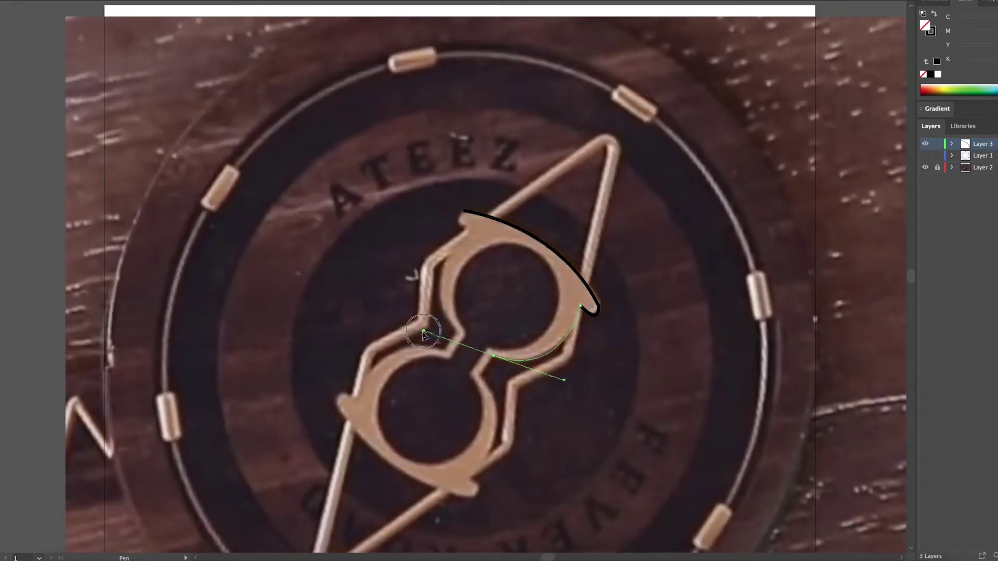
scroll(476, 370, "down", 5)
left_click_drag(469, 342, 413, 418)
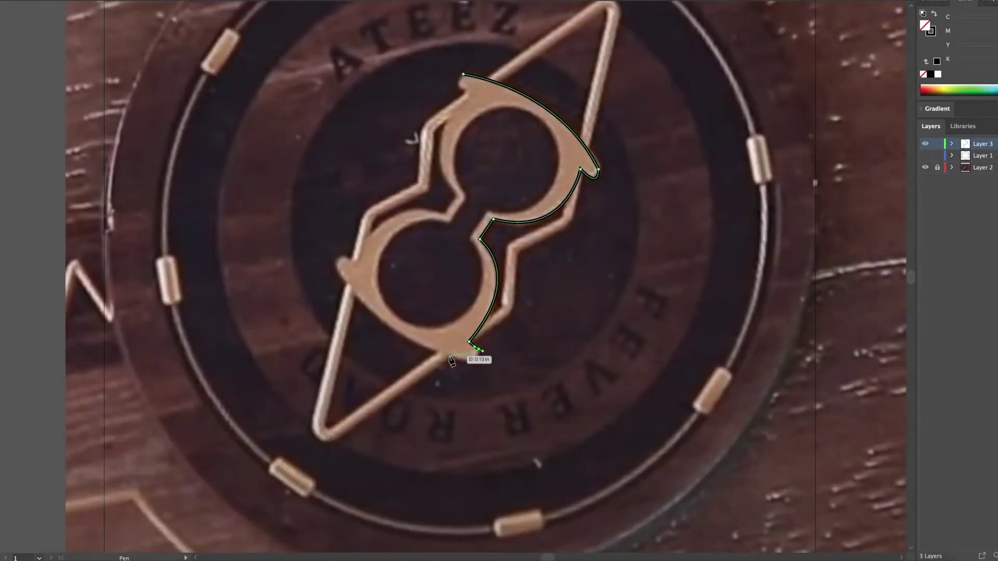
left_click_drag(378, 274, 378, 274)
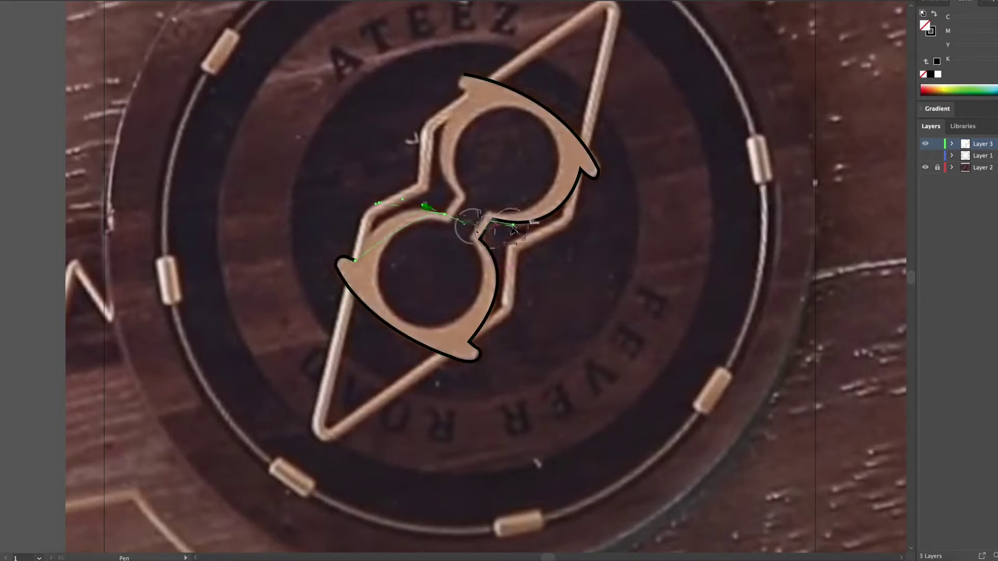
left_click_drag(445, 214, 459, 202)
left_click(460, 90)
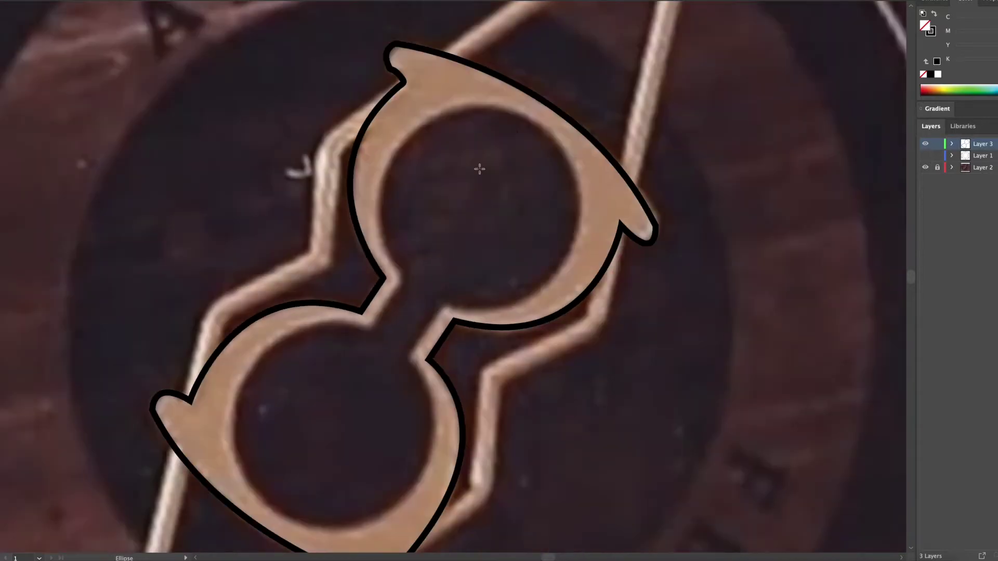
Draw circles over the upper and lower openings and a line along the connecting neck.
mouse_move(379, 107)
left_mouse_down()
mouse_move(584, 281)
mouse_move(583, 311)
left_mouse_up()
left_click_drag(523, 296, 378, 516)
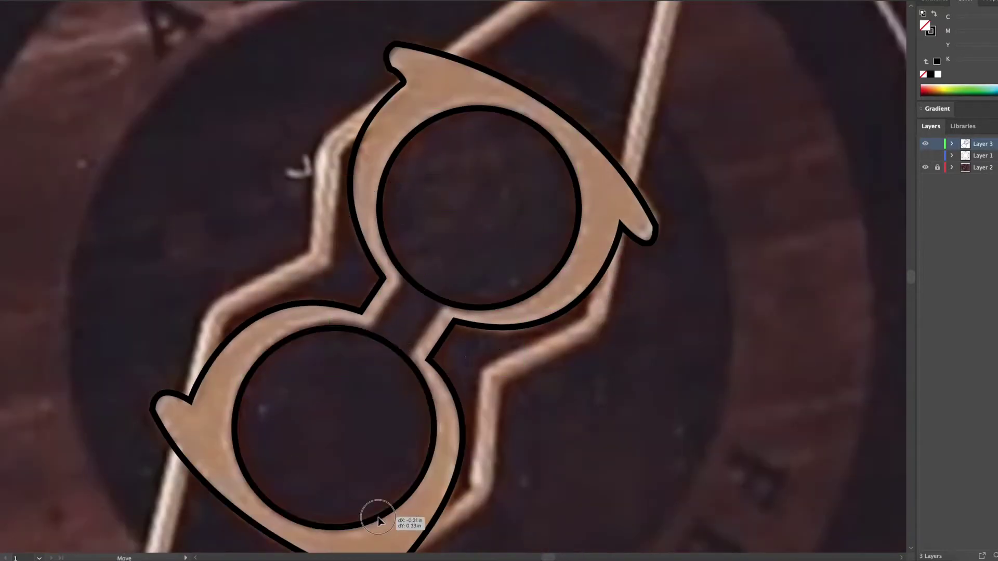
left_click(368, 333)
left_click(407, 278)
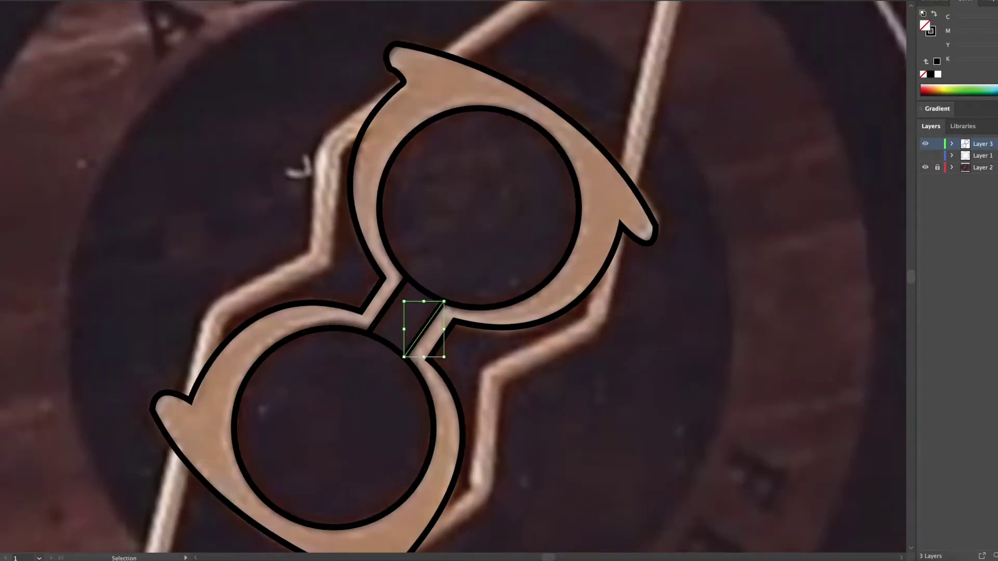
Cut the circle at both sides of the neck with Scissors and remove the arc crossing it.
scroll(391, 353, "up", 3)
key("c")
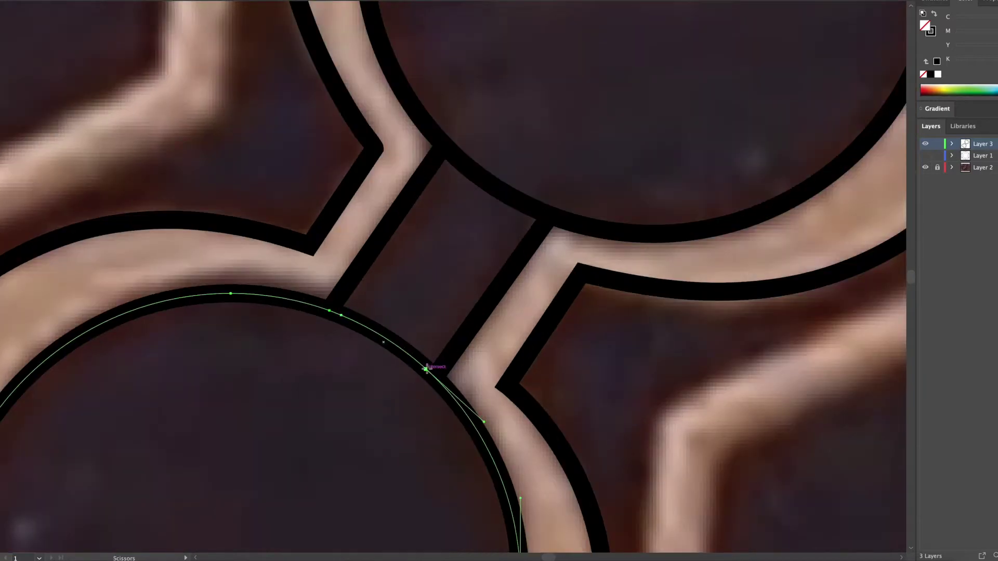
scroll(363, 361, "up", 5)
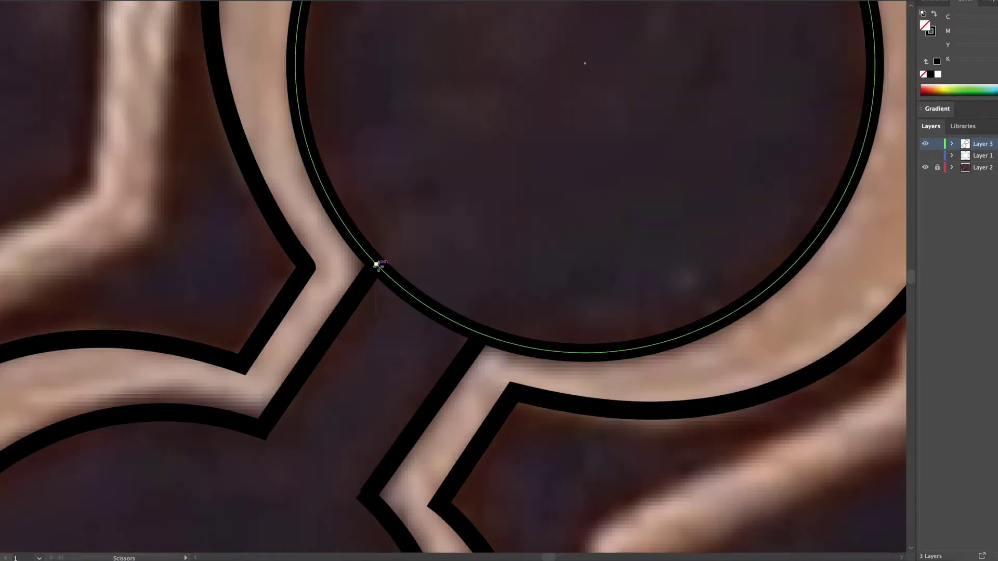
left_click(481, 334)
left_click(603, 284)
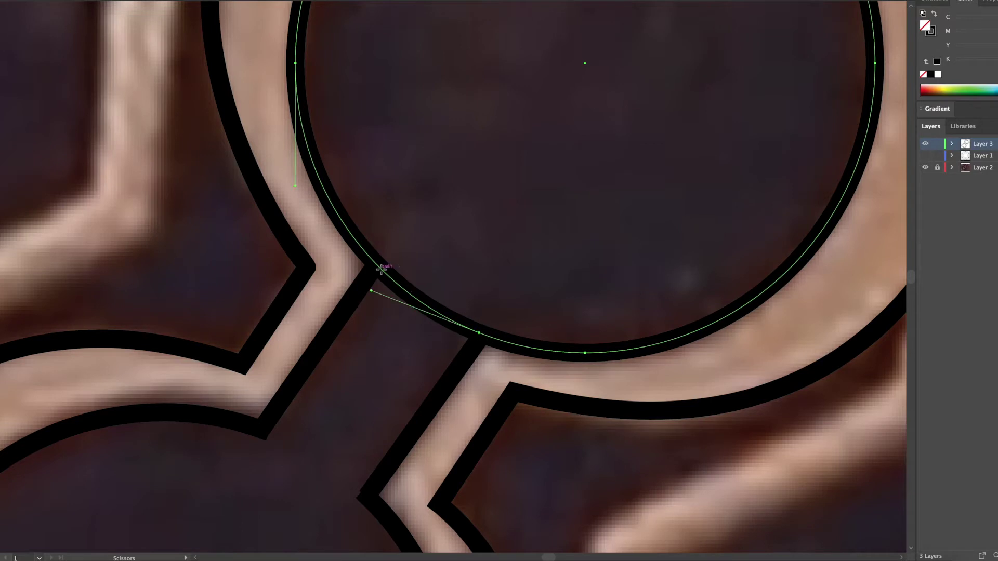
left_click_drag(379, 267, 489, 334)
scroll(489, 330, "down", 6)
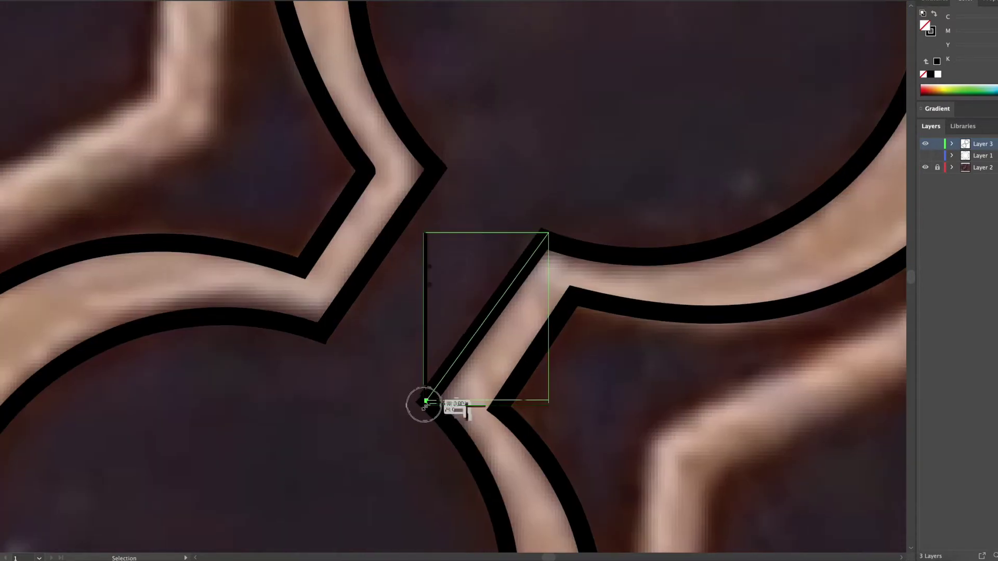
Offset the traced needle triangle's path by 0.03 in.
key("p")
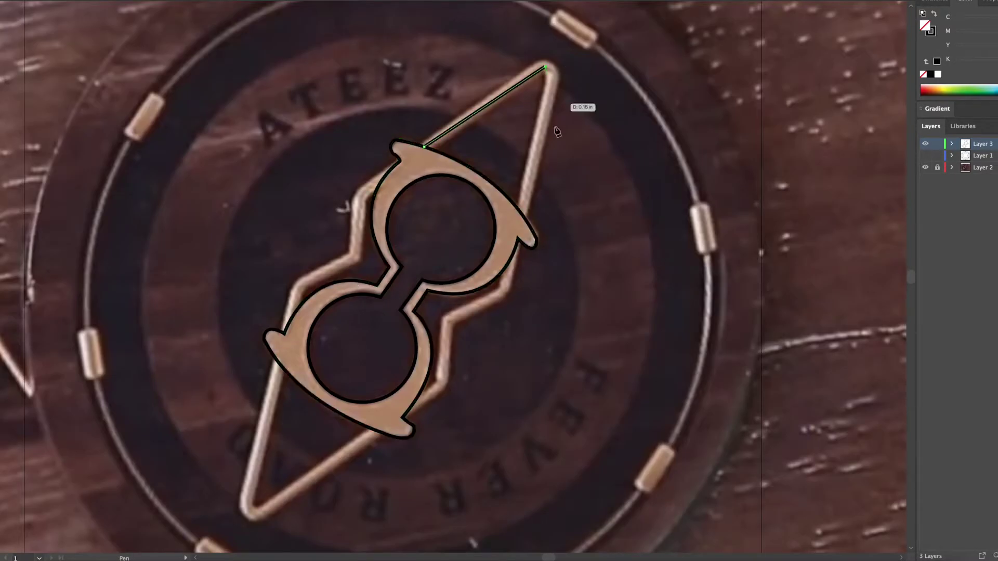
key("v")
left_click(535, 136)
left_click(112, 1)
mouse_move(130, 232)
left_click(267, 231)
type("0.03")
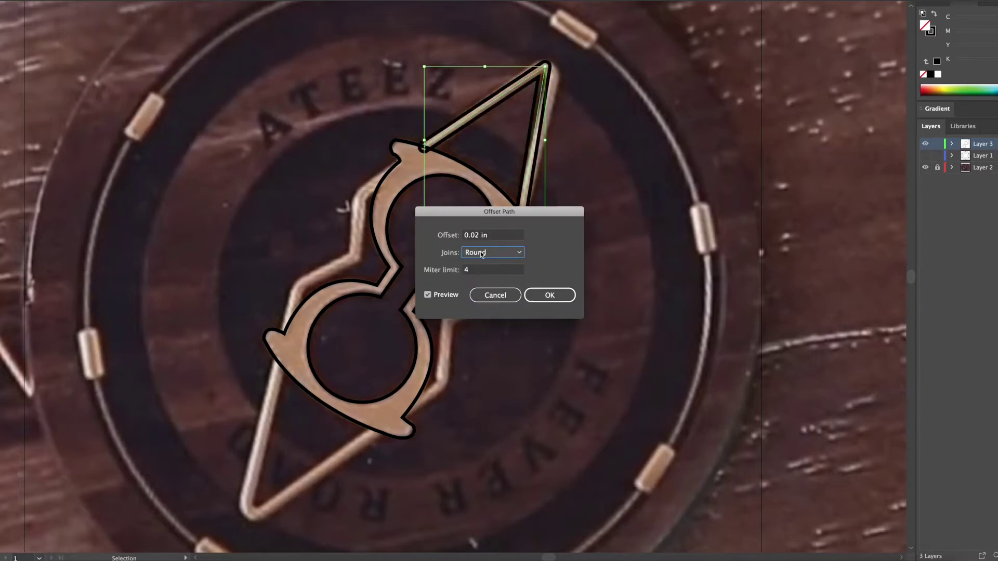
key("Return")
Swap the triangle band's stroke and fill, then delete the black stroke shapes.
key("a")
scroll(546, 68, "up", 5)
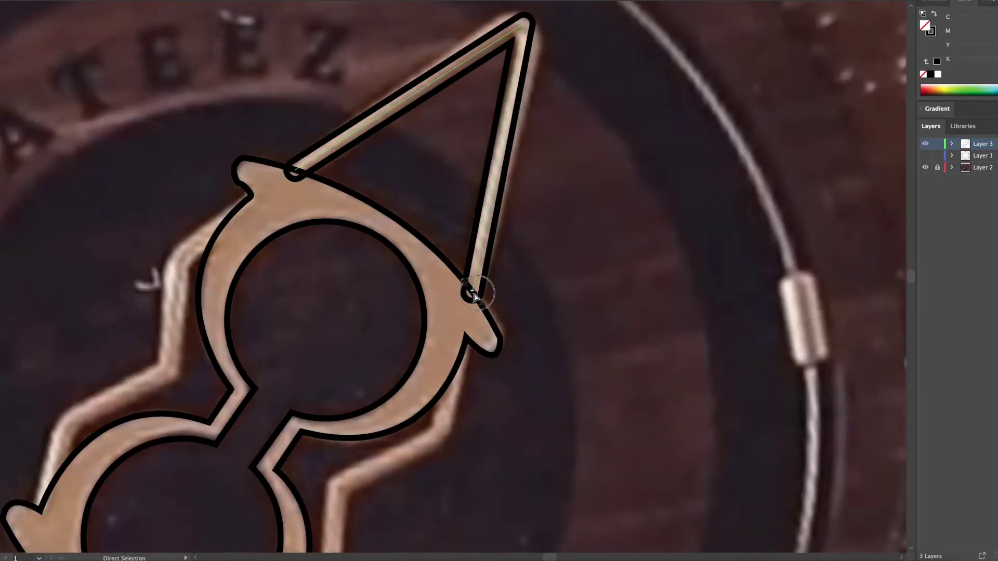
scroll(487, 299, "up", 4)
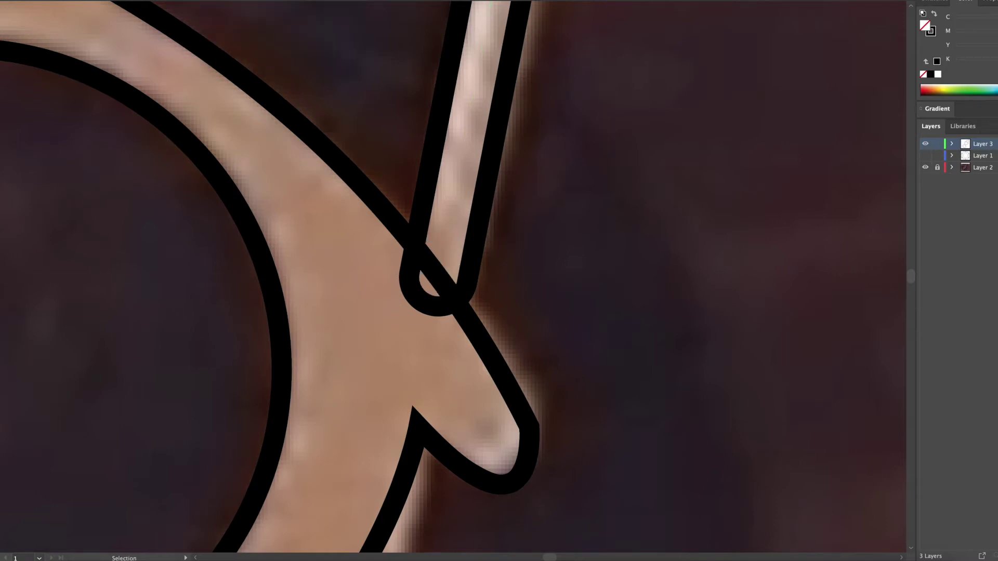
left_click(447, 192)
key("shift+x")
left_click(344, 268)
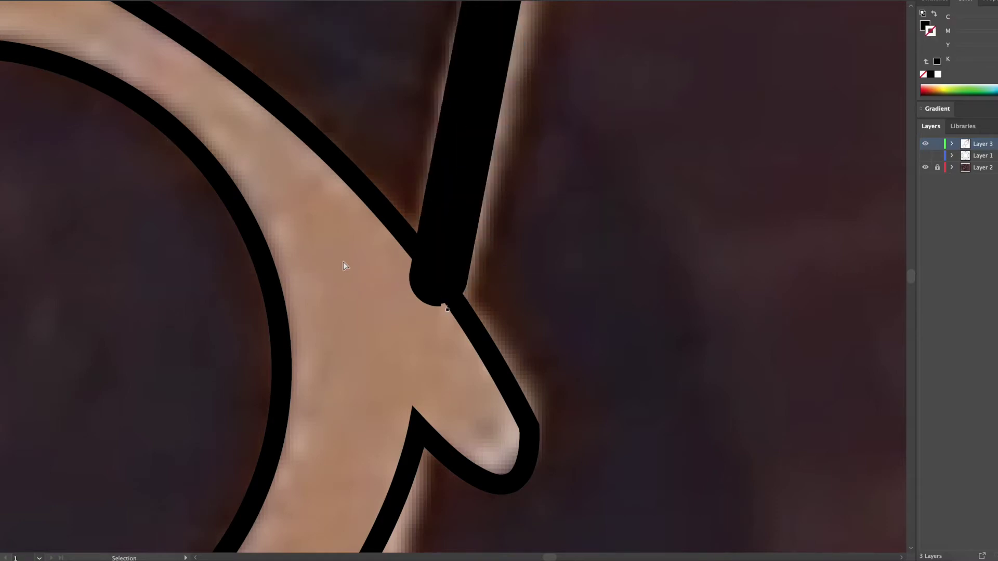
left_click_drag(441, 281, 441, 287)
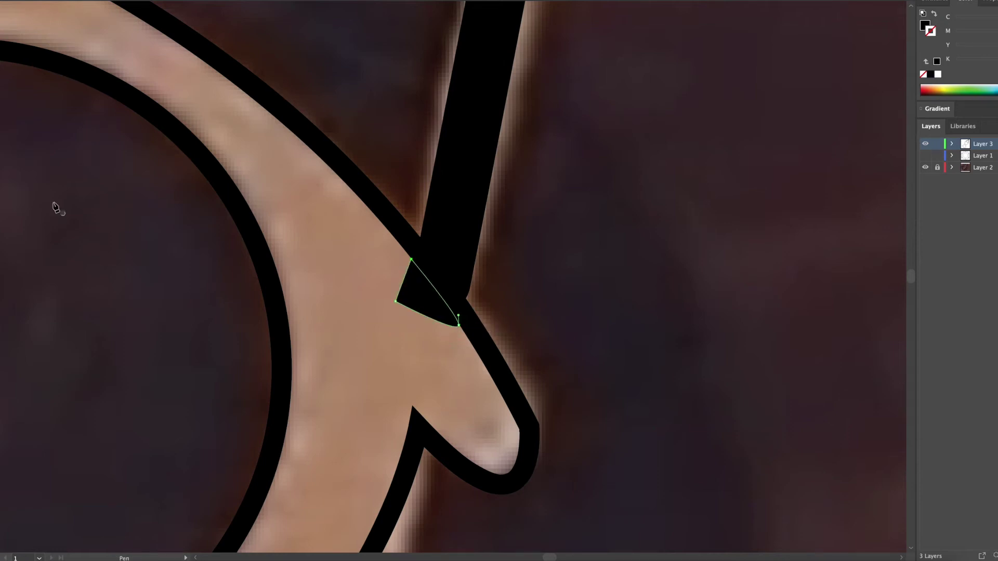
scroll(216, 156, "down", 3)
key("Delete")
Redraw the needle triangle as a stroked outline and adjust its top corner.
left_click(134, 219)
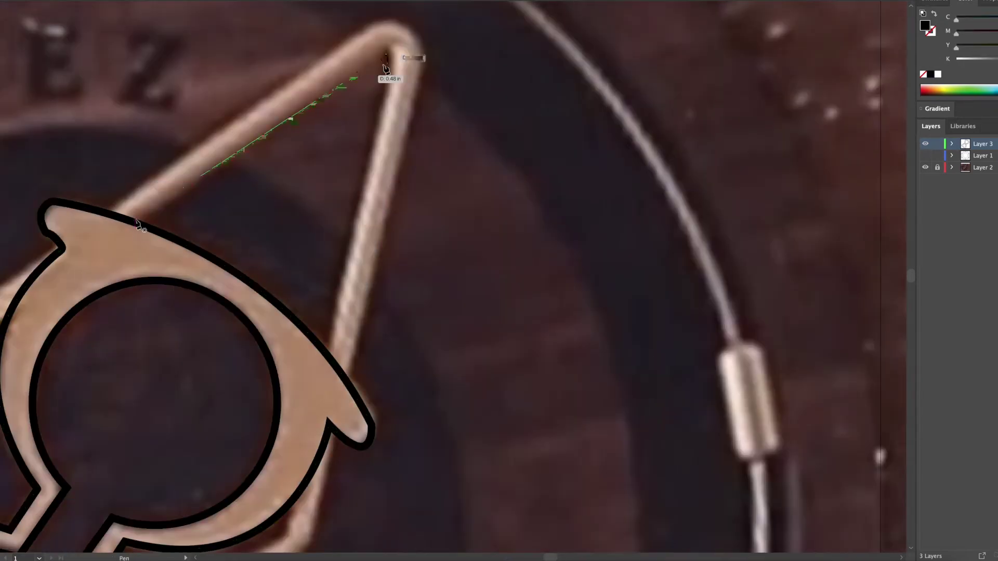
left_click(385, 50)
left_click(327, 355)
key("shift+x")
key("v")
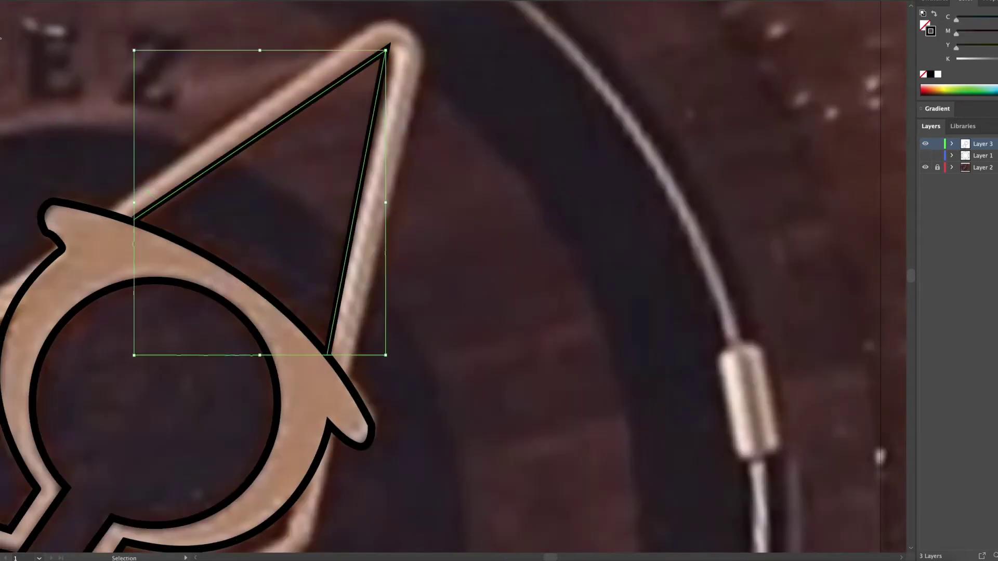
key("a")
left_click_drag(386, 51, 385, 57)
scroll(414, 123, "down", 3)
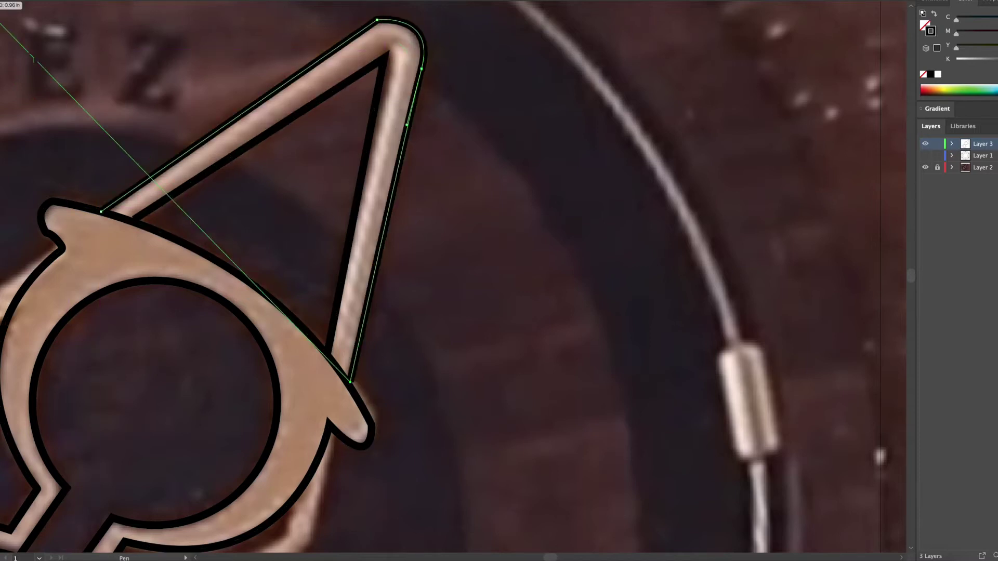
scroll(86, 163, "up", 5)
scroll(343, 256, "down", 2)
Trace the right zigzag stripe edge of the needle with the Pen tool.
key("v")
key("p")
scroll(343, 256, "down", 5)
left_click(453, 106)
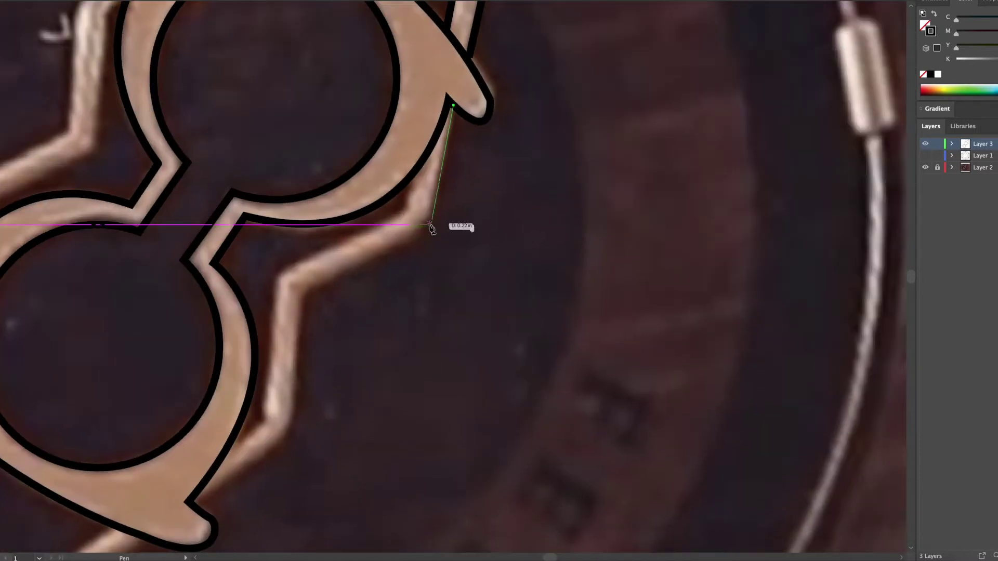
left_click(432, 231)
left_click(310, 290)
scroll(312, 291, "down", 3)
left_click(461, 106)
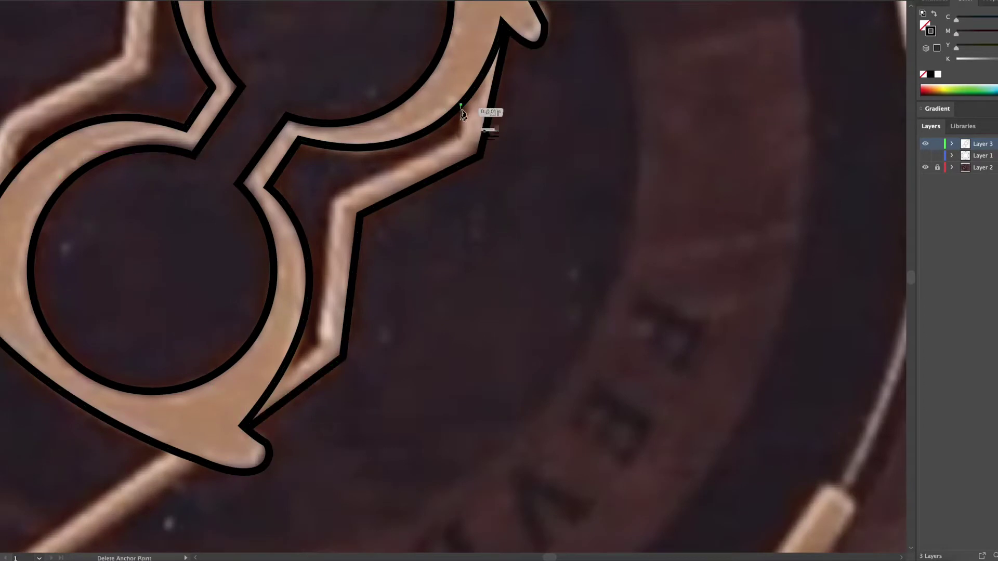
scroll(319, 348, "down", 3)
scroll(319, 349, "up", 3)
left_click(298, 162)
left_click(289, 298)
left_click(166, 363)
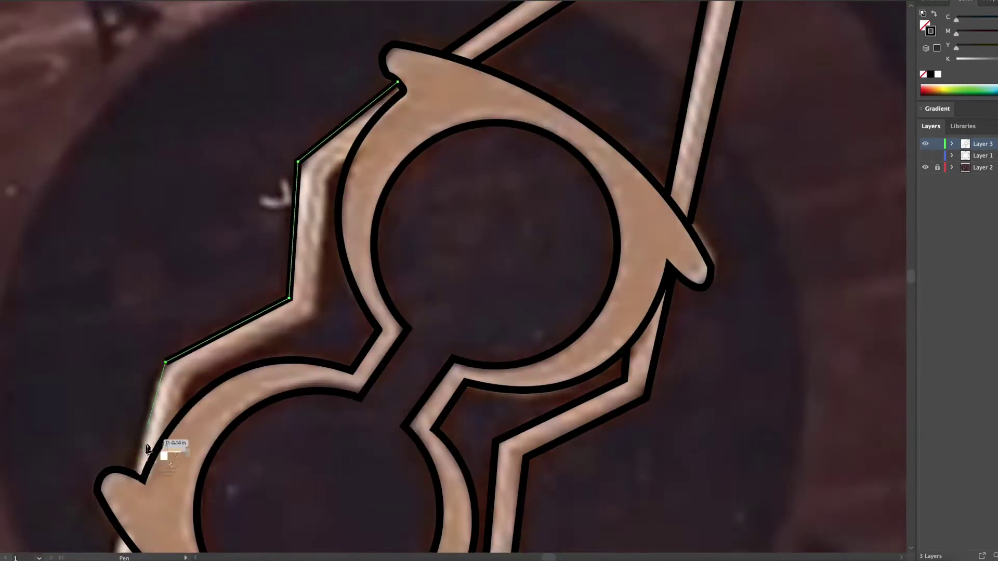
left_click(134, 475)
Trace the lower-left stripe around the rounded tip and along the other triangle's side.
scroll(317, 314, "down", 8)
left_click(408, 295)
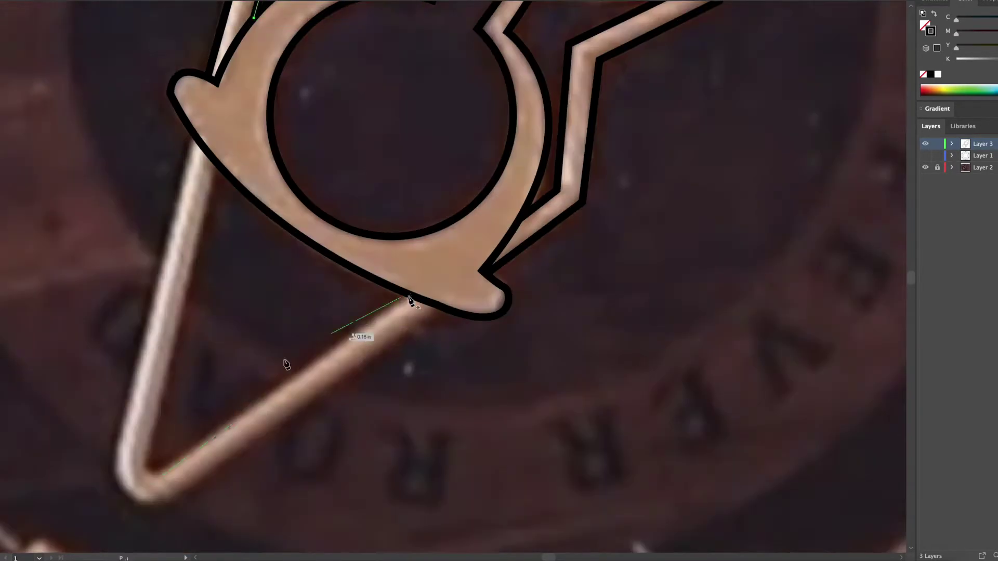
left_click(158, 474)
left_click(148, 447)
left_click(115, 448)
left_click_drag(178, 499, 260, 469)
left_click(441, 307)
scroll(452, 276, "up", 10)
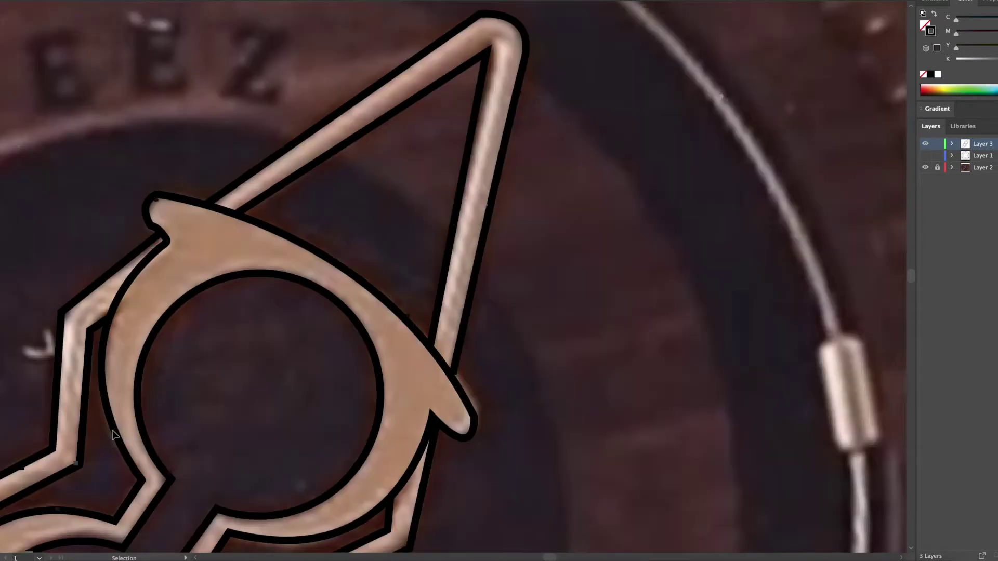
left_click(469, 121)
left_click(410, 387)
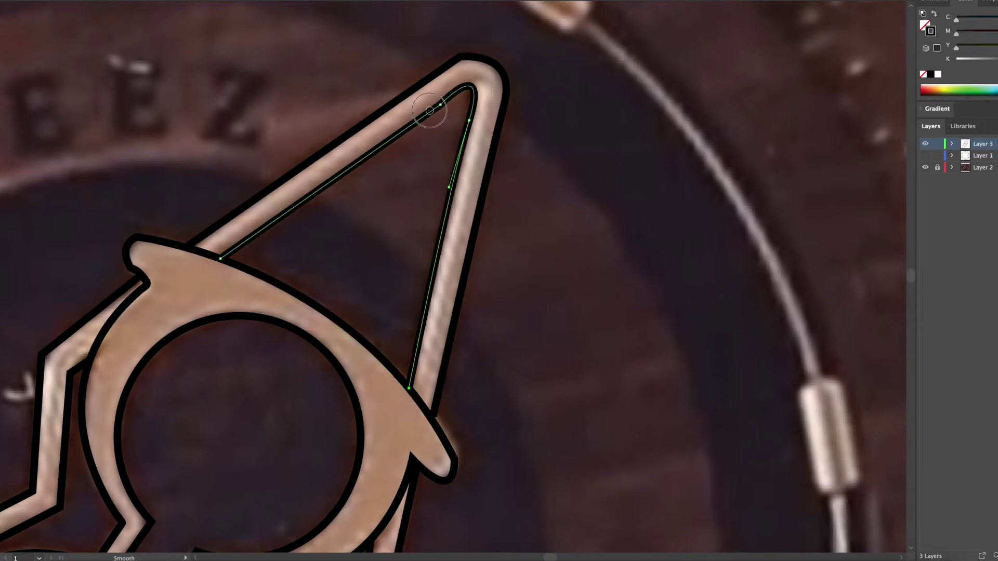
Fit the artboard in view and check the traced paths in Outline view.
key("super+0")
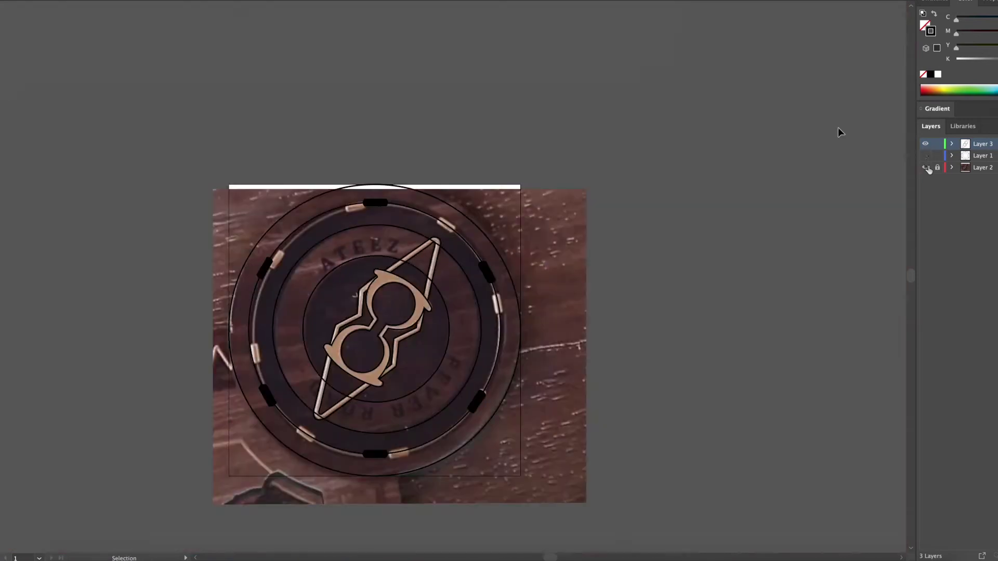
key("super+y")
scroll(556, 357, "up", 5)
key("super+y")
scroll(666, 282, "down", 5)
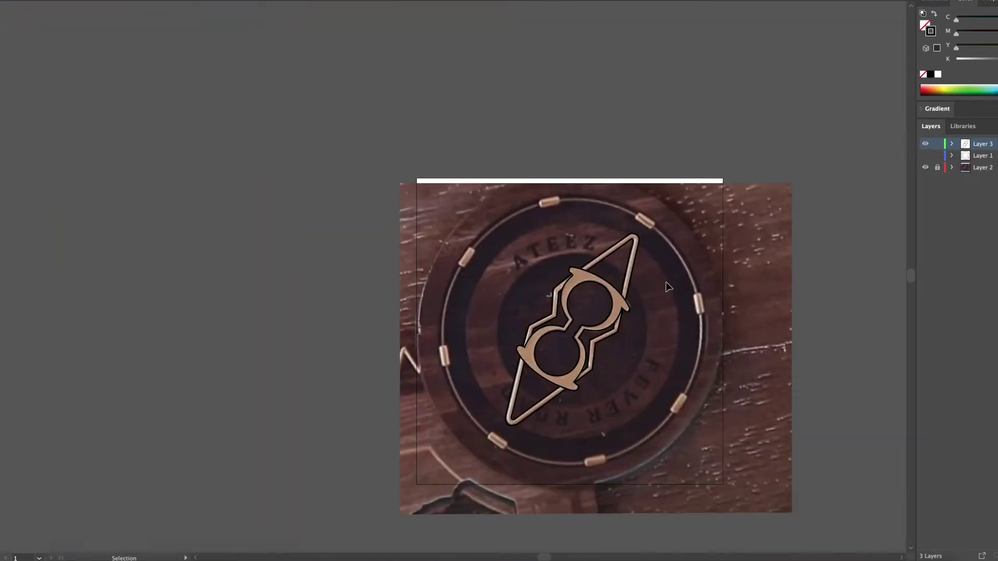
scroll(666, 282, "up", 5)
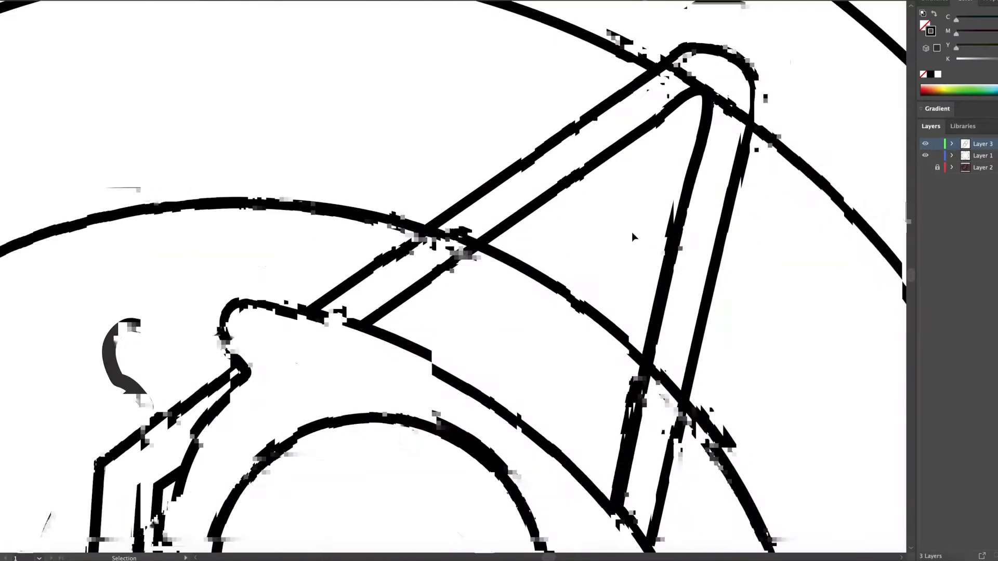
Cut the circle outline with Scissors at the two points where the needle tip crosses.
key("c")
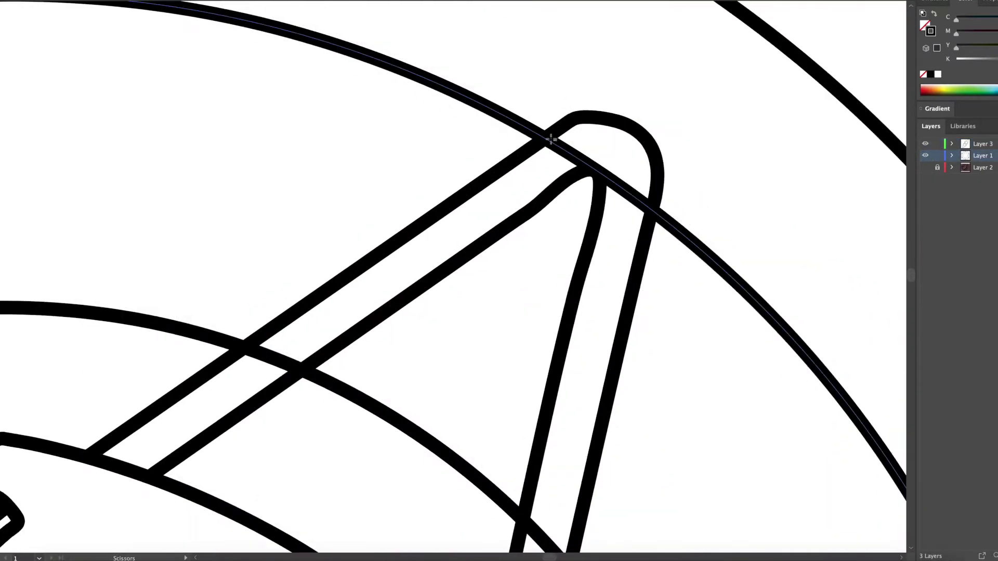
left_click(651, 212)
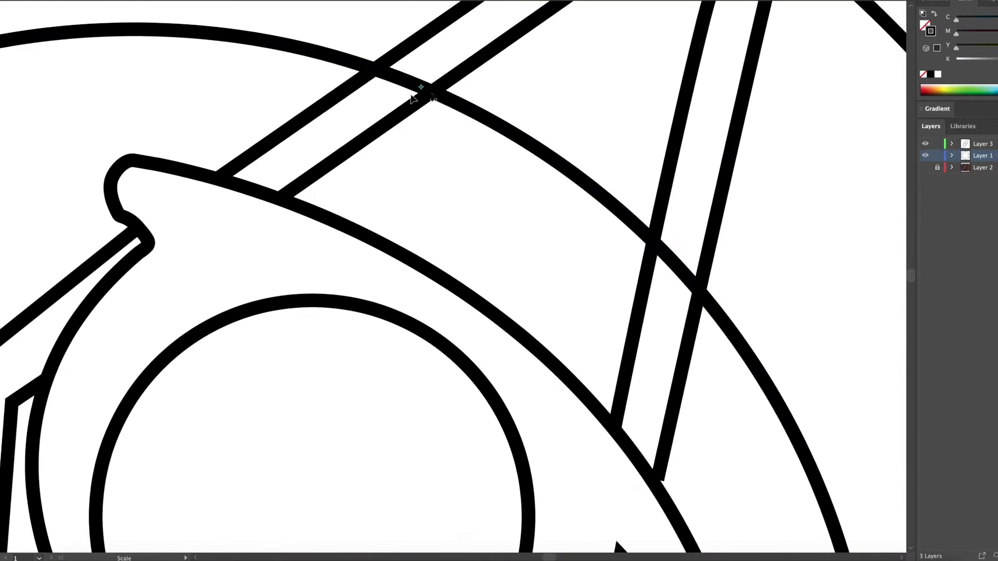
left_click(689, 273)
scroll(691, 276, "up", 5)
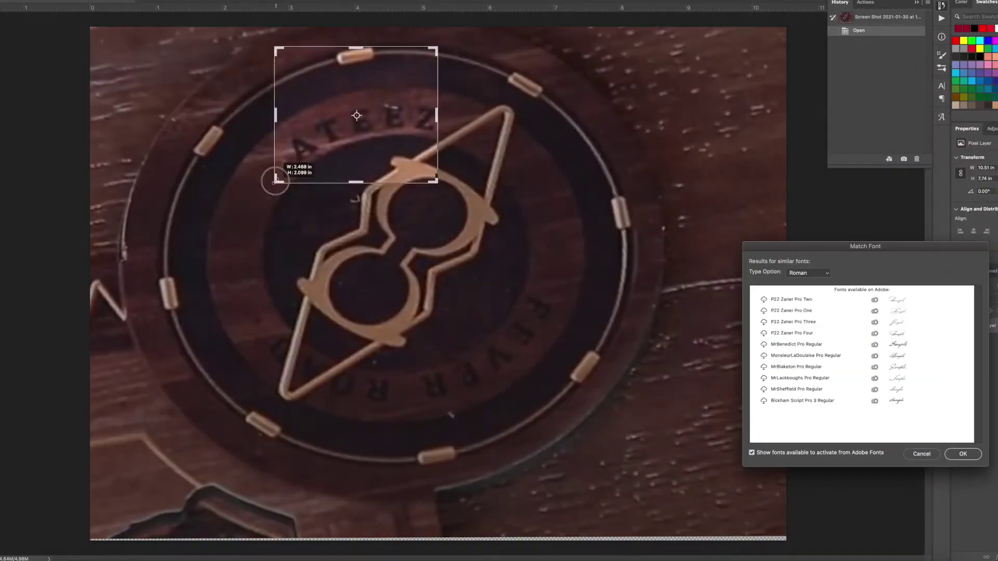
Frame the ATEEZ lettering with the Match Font sampling box to load typeface suggestions.
left_click_drag(358, 46, 359, 98)
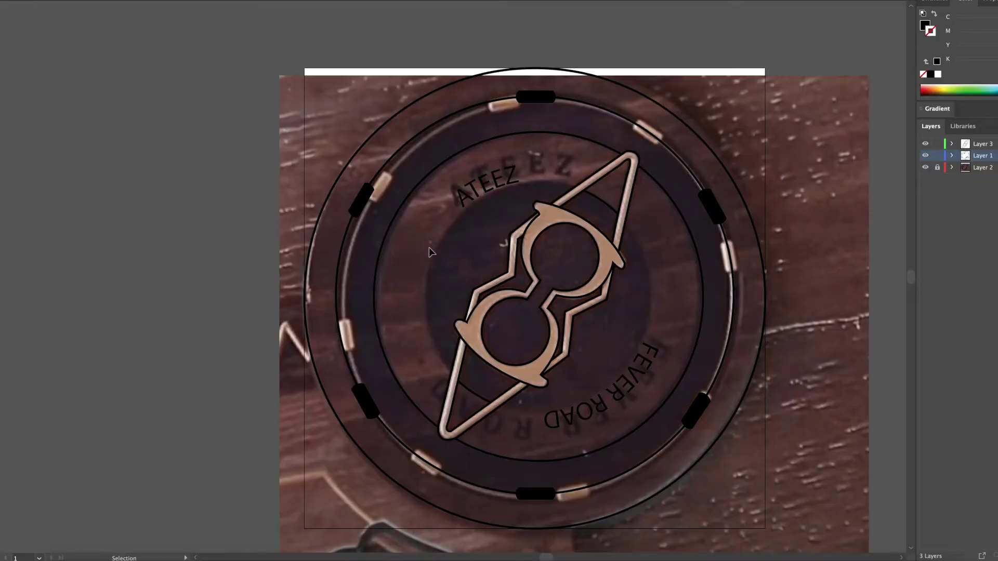
Show the Properties and Character panels and apply the Minion Variable Concept typeface.
left_click(172, 0)
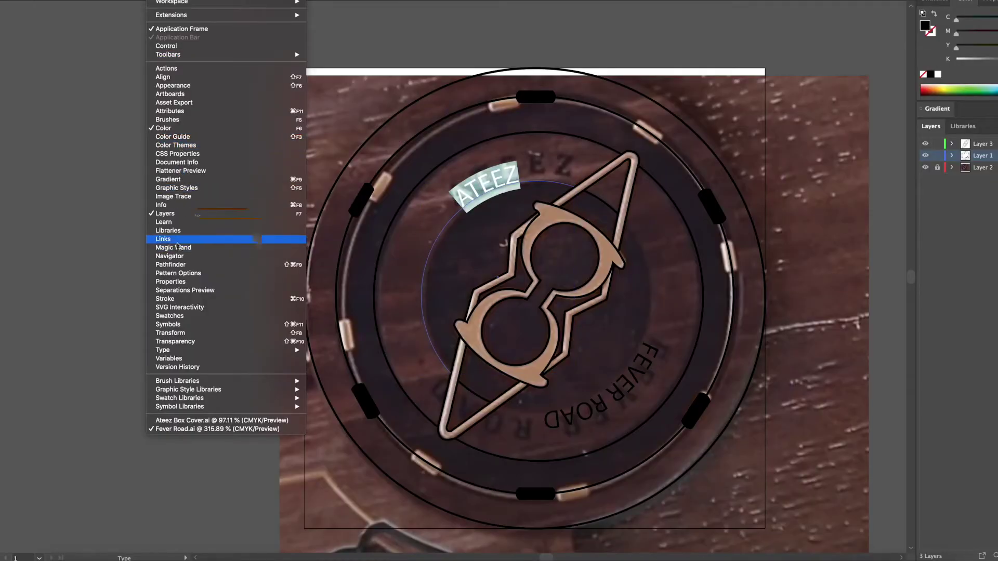
left_click(171, 281)
left_click(172, 0)
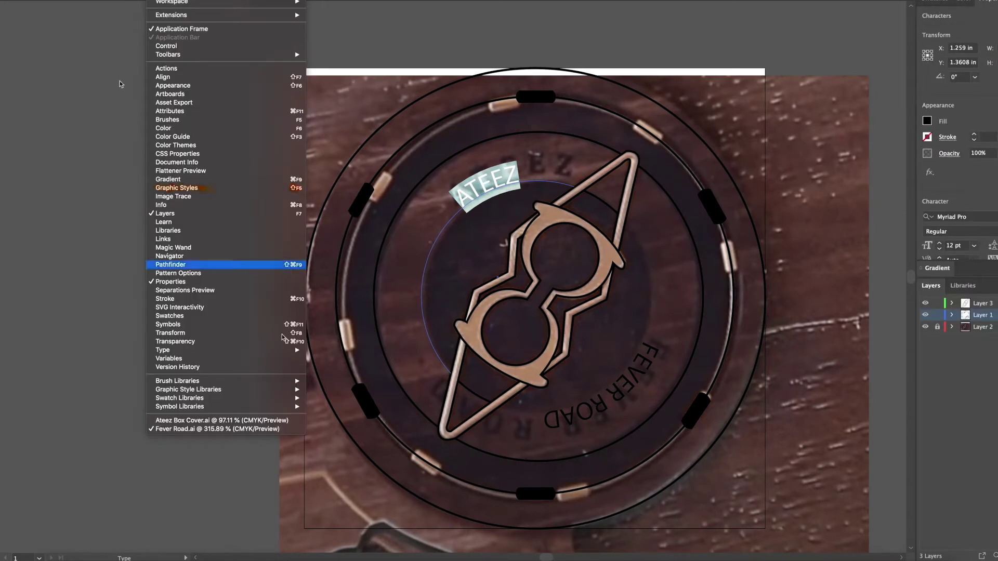
key("super+t")
key("Down")
key("Down")
key("Return")
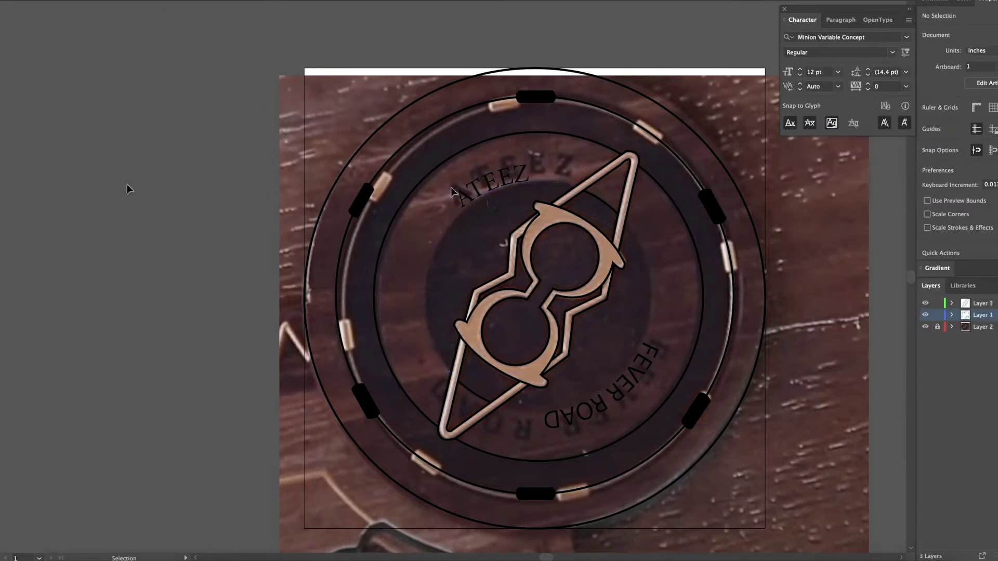
Make the ATEEZ and FEVER ROAD lettering Bold and enlarge its size.
triple_click(453, 193)
triple_click(593, 385)
key("ctrl+c")
left_click(892, 52)
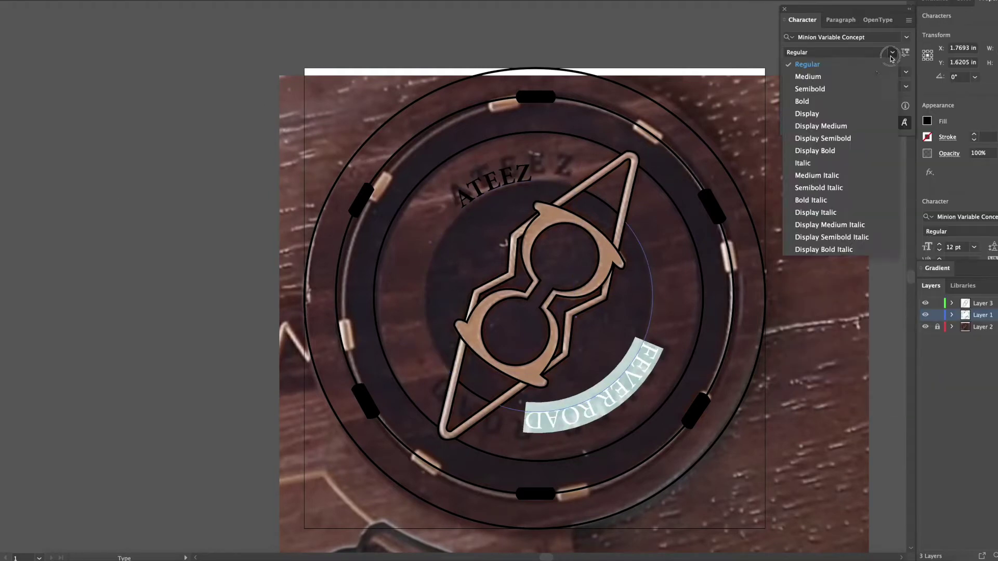
left_click(802, 102)
key("Escape")
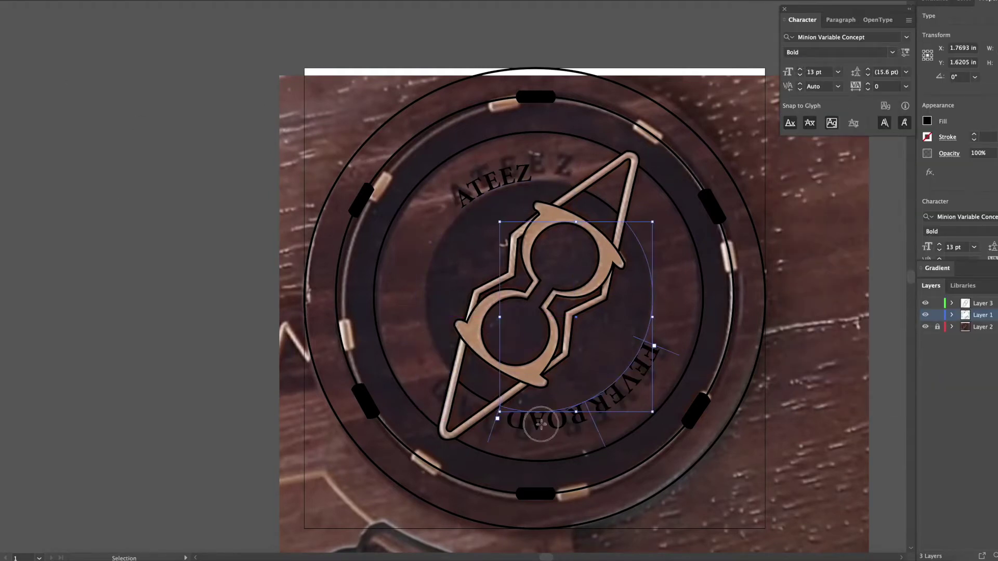
left_click(801, 69)
left_click(800, 69)
left_click(801, 70)
left_click(801, 69)
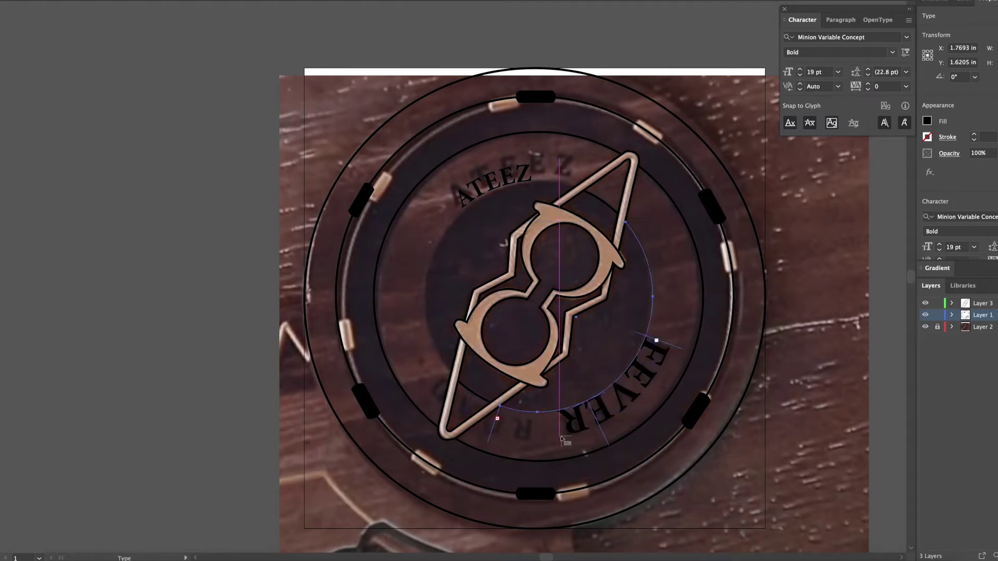
Reduce the FEVER ROAD path text to 18 pt and select the word FEVER.
left_click(543, 434)
left_click(544, 434)
key("t")
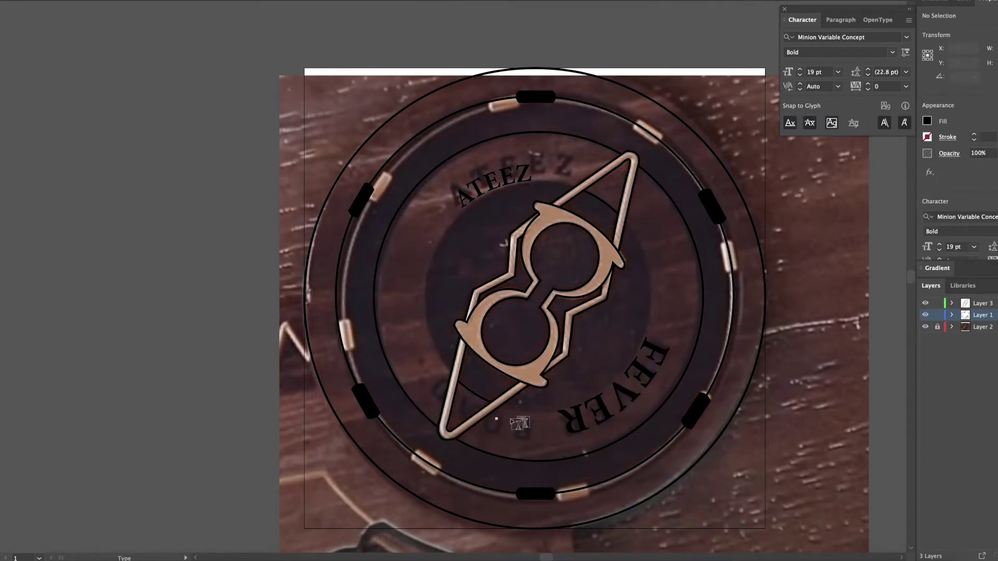
left_click(611, 387)
key("ctrl+shift+comma")
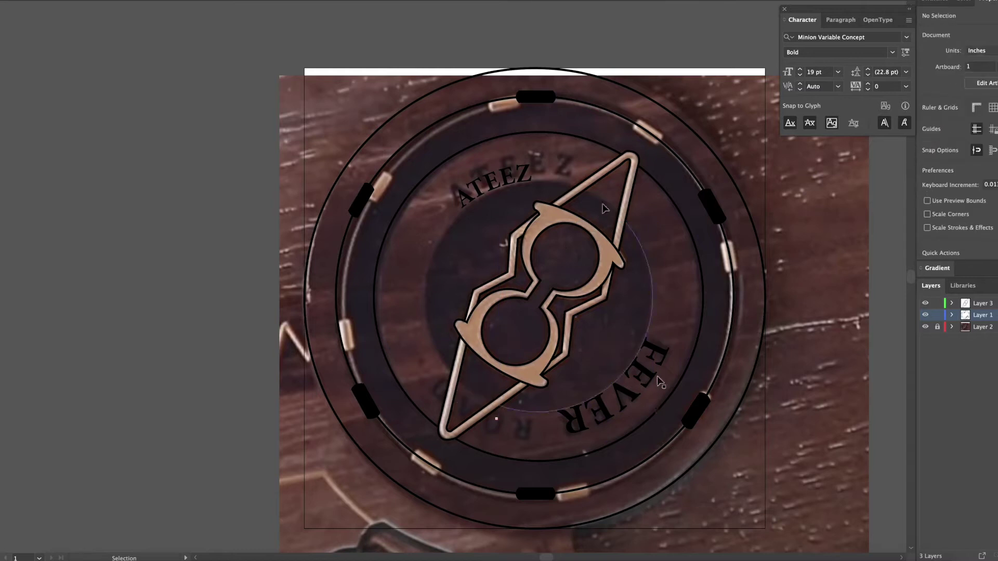
key("a")
double_click(640, 359)
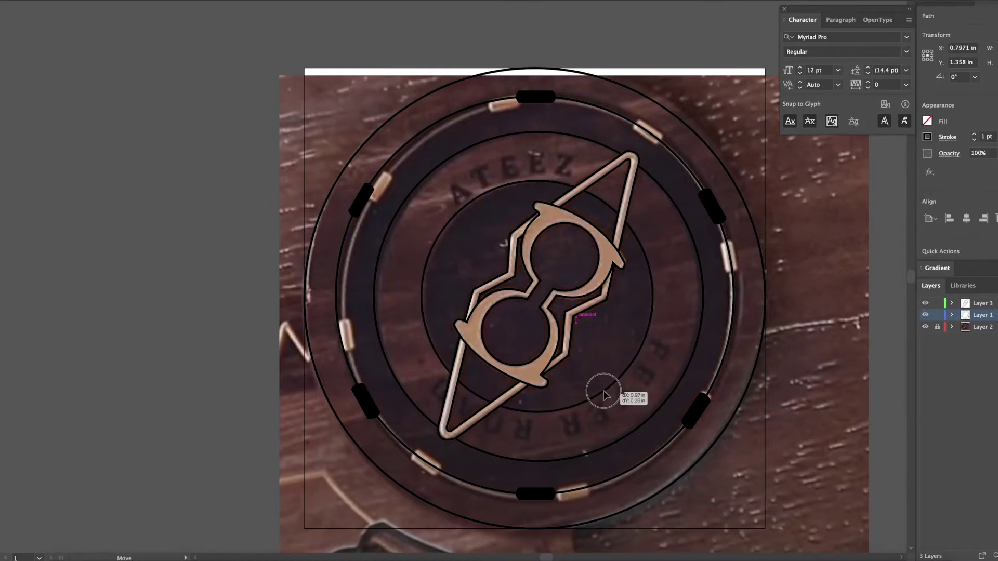
Retype FEVER ROAD as path text on the inner circle in Minion Variable Concept Bold.
key("t")
left_click(552, 408)
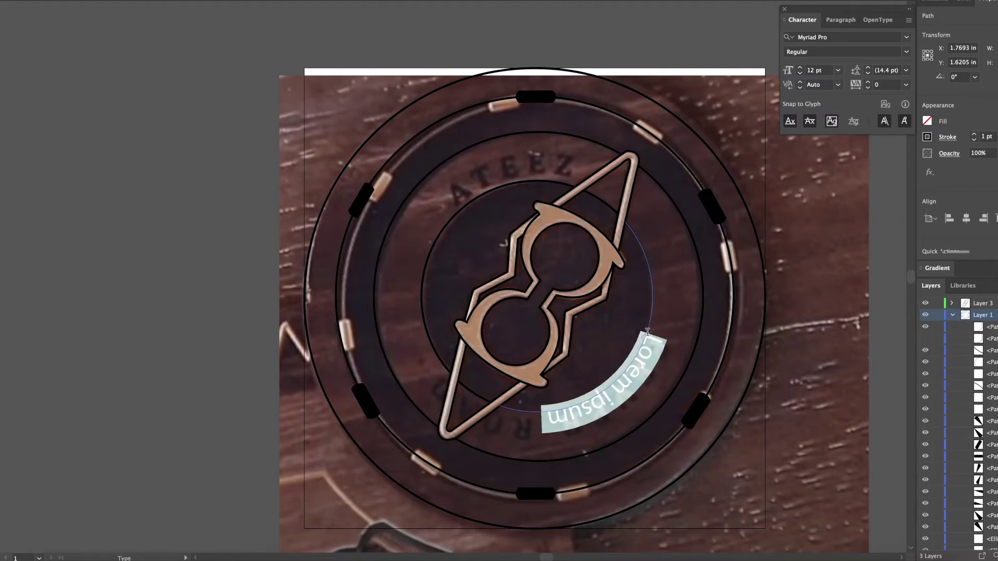
key("ctrl+v")
left_click(832, 37)
left_click(837, 94)
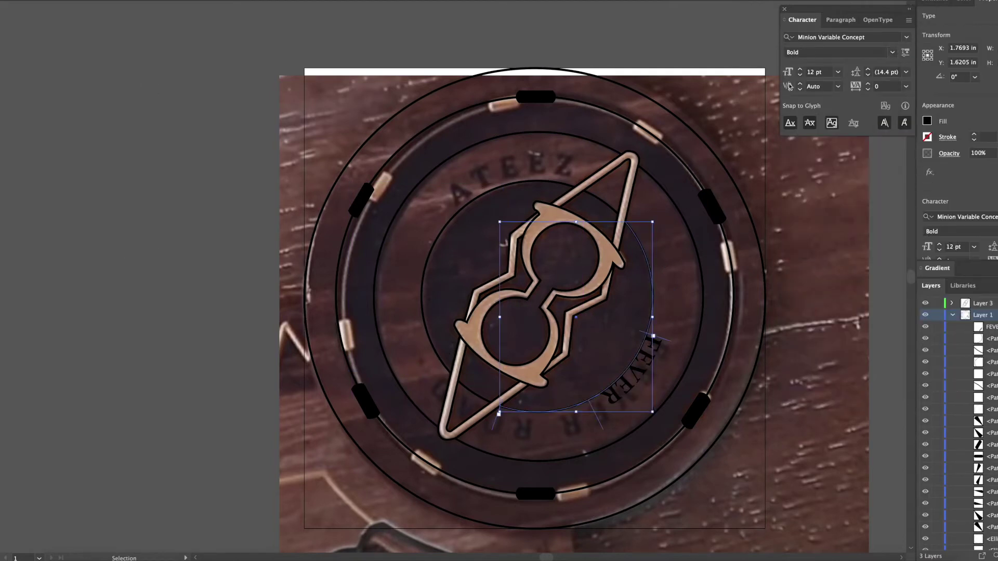
Slide FEVER ROAD to the bottom of the circle and check it against the photo.
left_click_drag(659, 338, 540, 429)
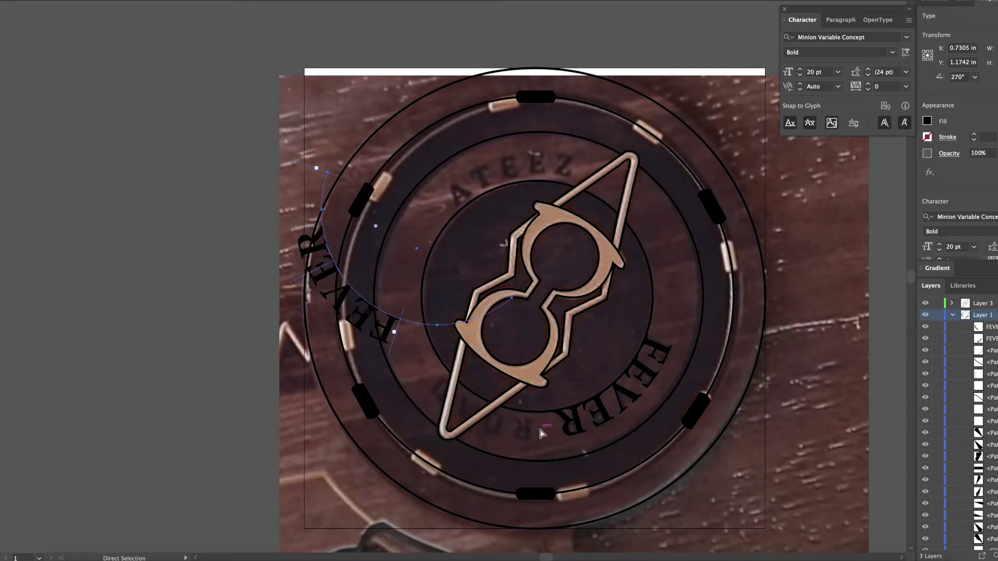
left_click(540, 429)
key("ctrl+z")
key("ctrl+z")
key("ctrl+z")
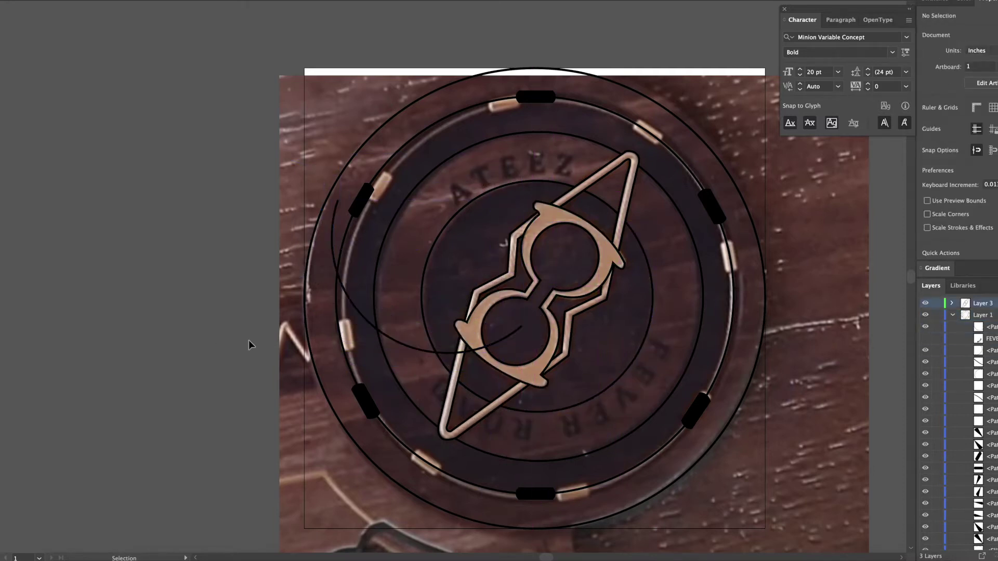
key("ctrl+shift+z")
left_click(753, 425)
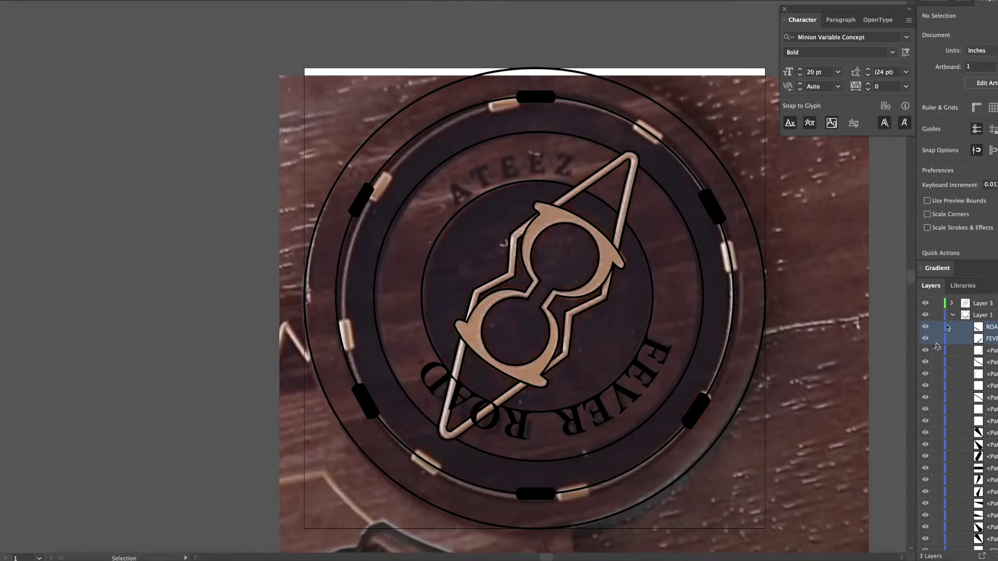
left_click(953, 315)
left_click(926, 326)
left_click(926, 327)
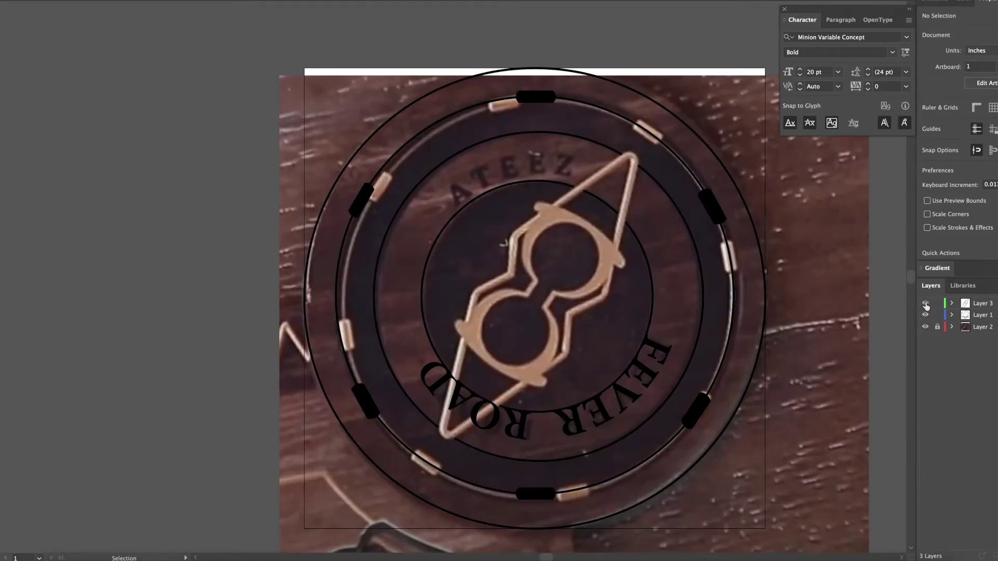
Retype ATEEZ along the circle's top arc and reduce it to 16 pt.
left_click_drag(458, 202, 482, 200)
left_click(464, 212)
type("ATEEZ")
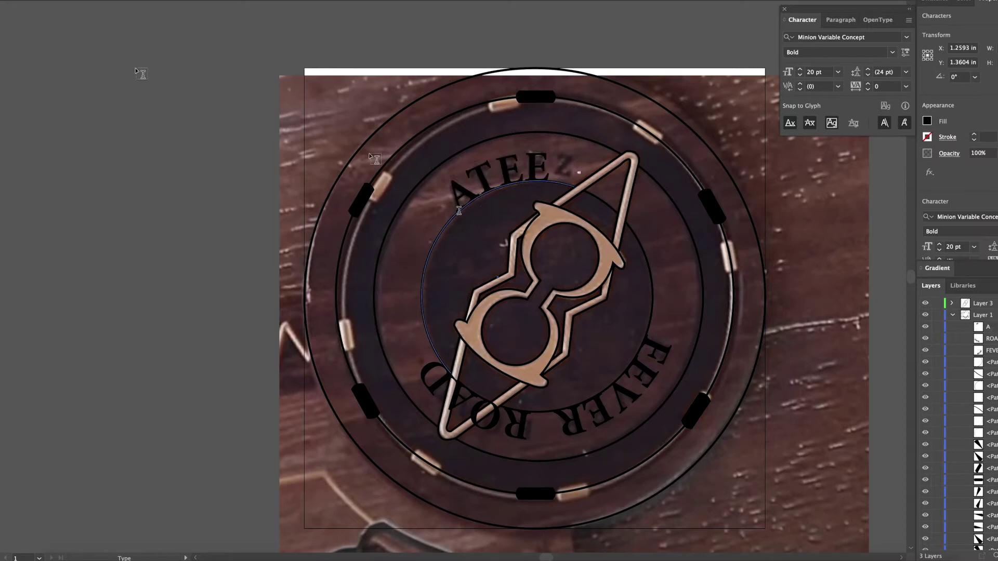
key("ctrl+a")
key("Escape")
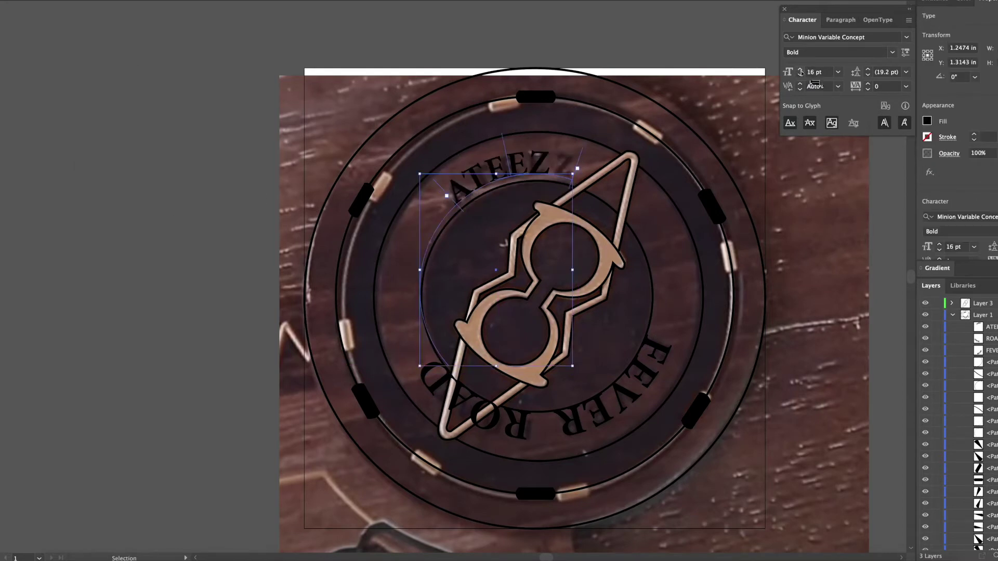
Widen the letter spacing of the FEVER ROAD path text.
left_click(659, 359)
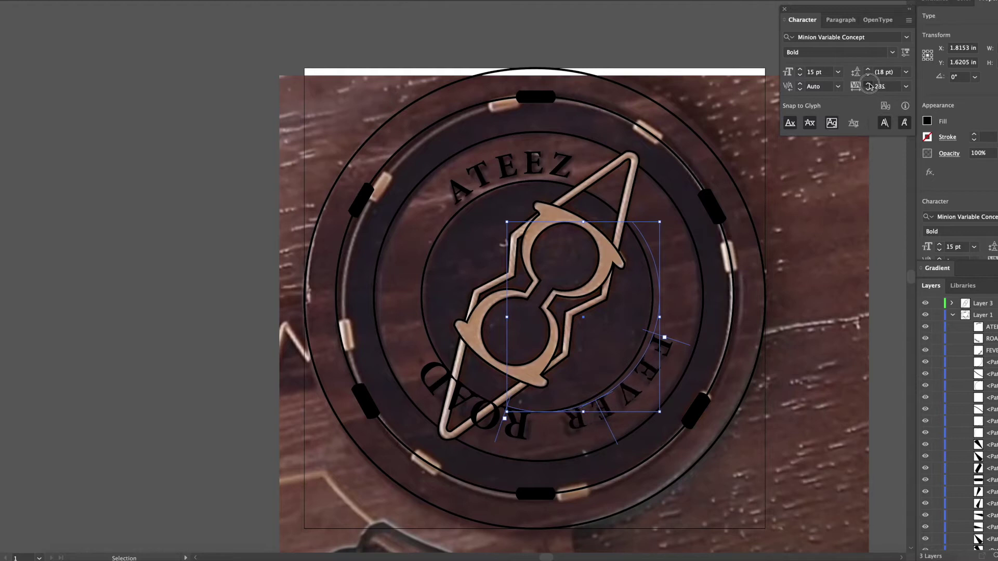
left_click(546, 446)
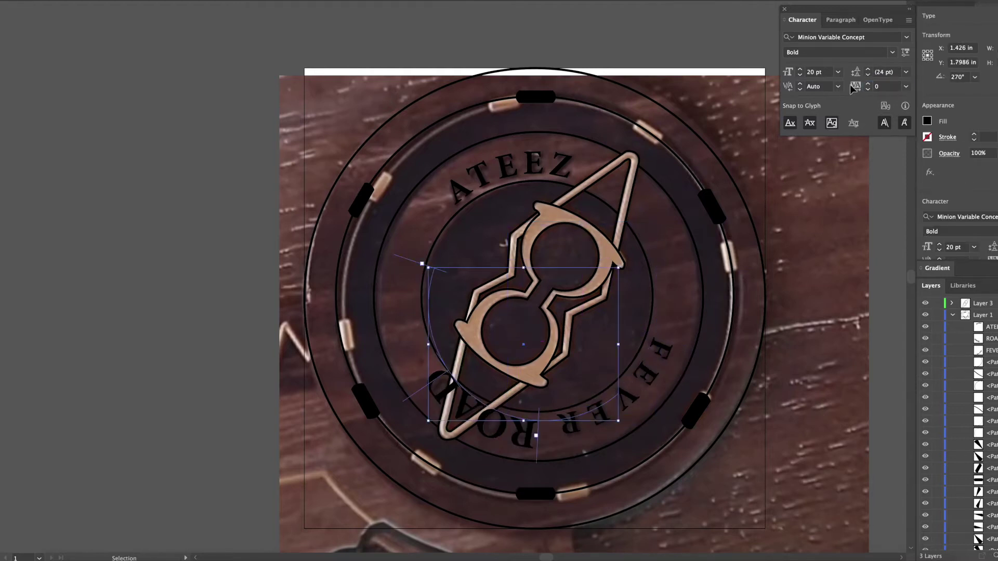
key("Return")
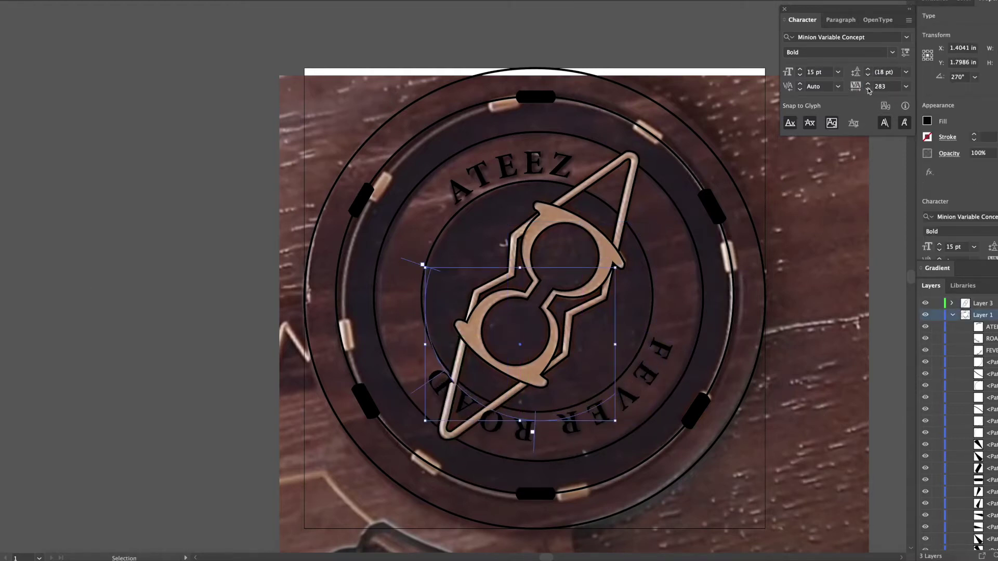
Move and duplicate the black rectangles around the ring, shifting the bottom one right.
left_click(714, 206)
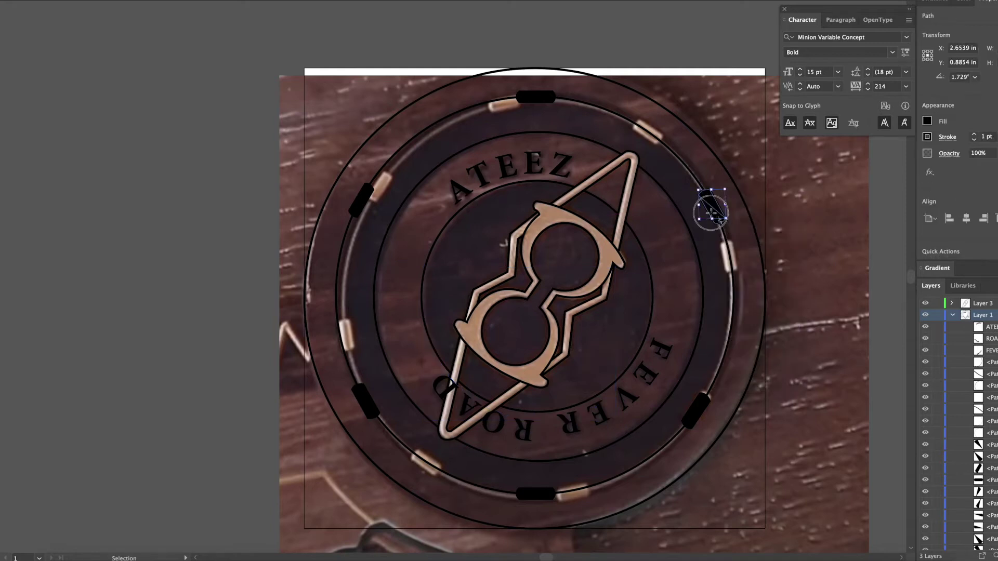
left_click_drag(712, 212, 436, 287)
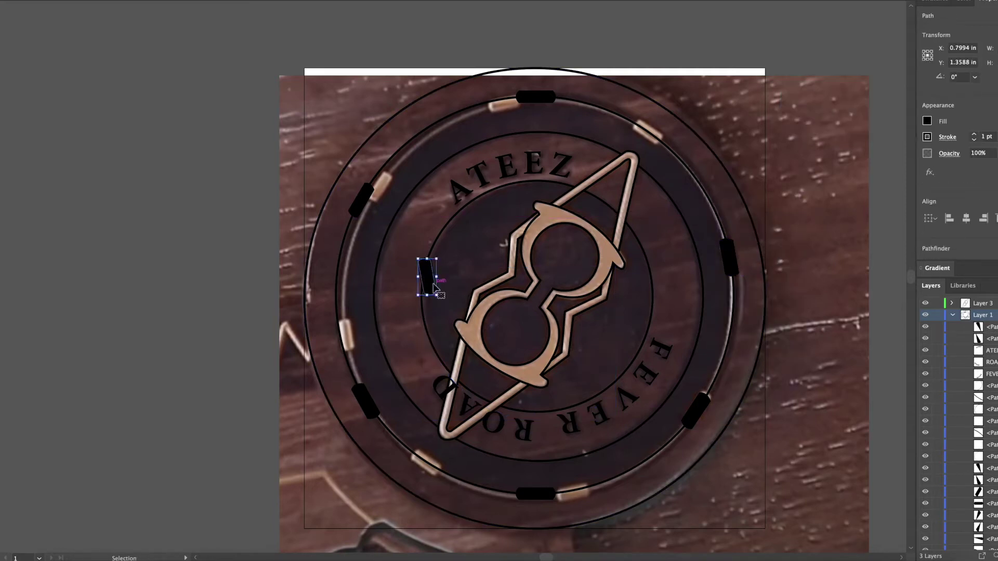
left_click_drag(541, 493, 578, 492)
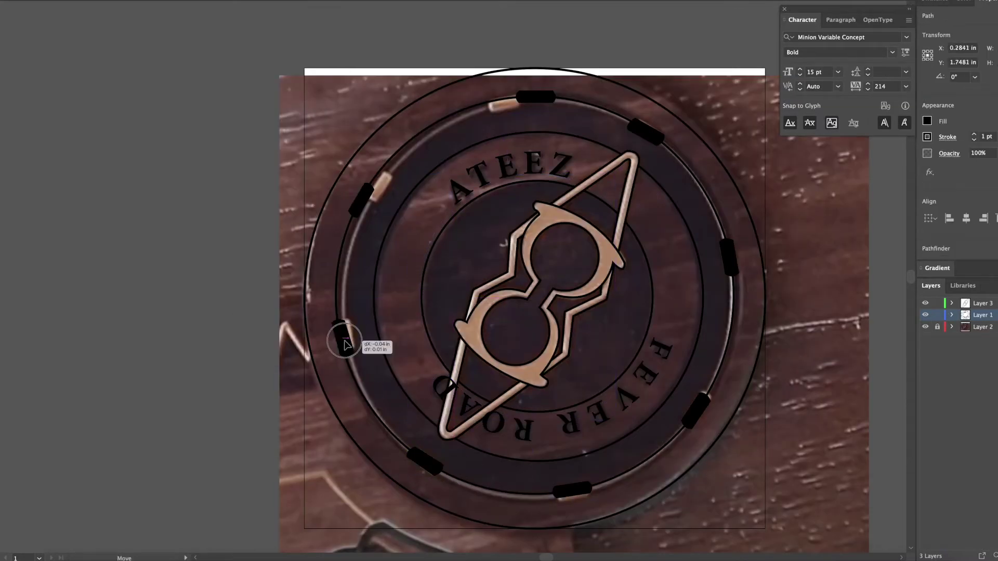
Move the pills onto the photo's tabs, rotating the top pill 180 degrees.
left_click_drag(345, 344, 361, 196)
key("Return")
key("Return")
left_click(520, 97)
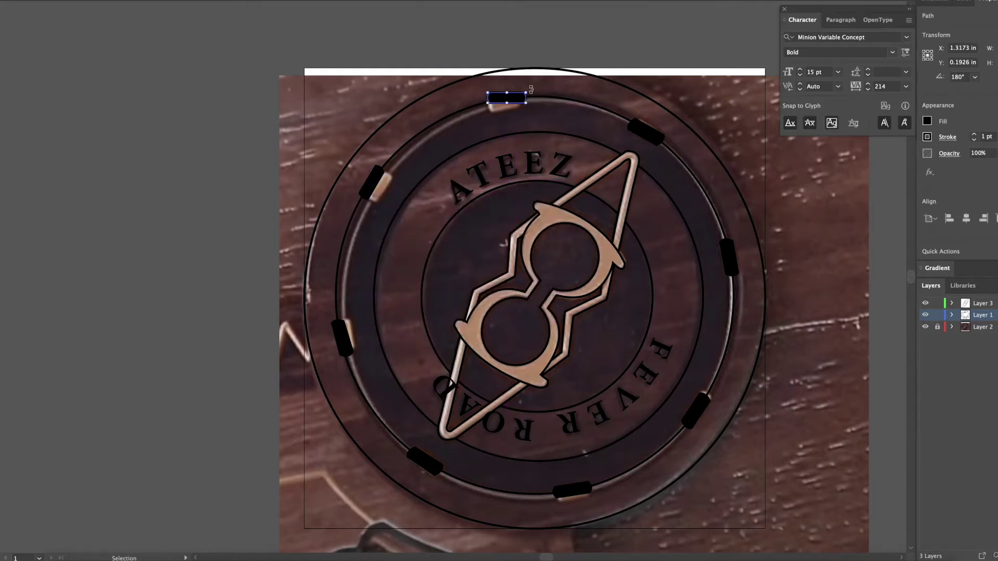
left_click_drag(641, 133, 655, 142)
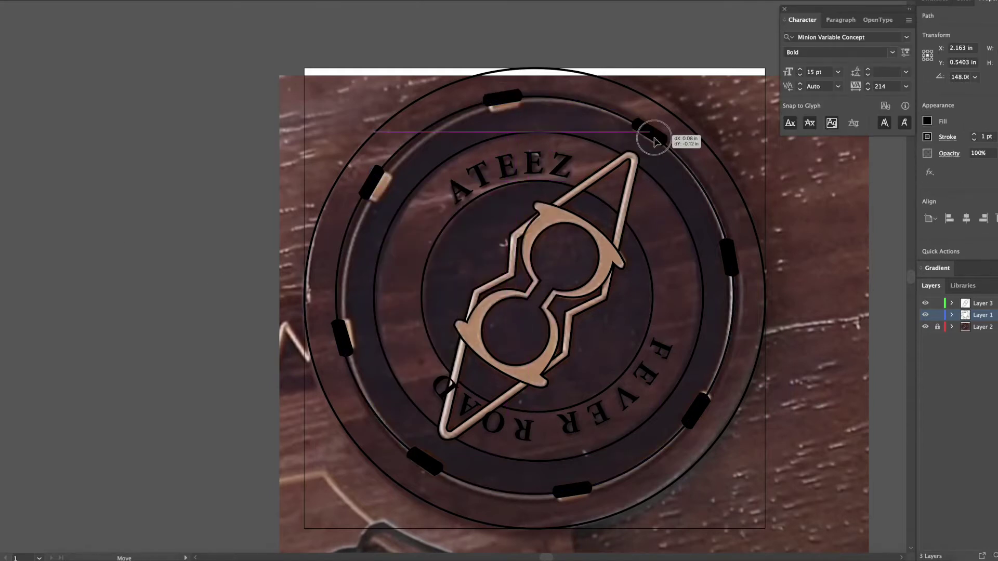
key("a")
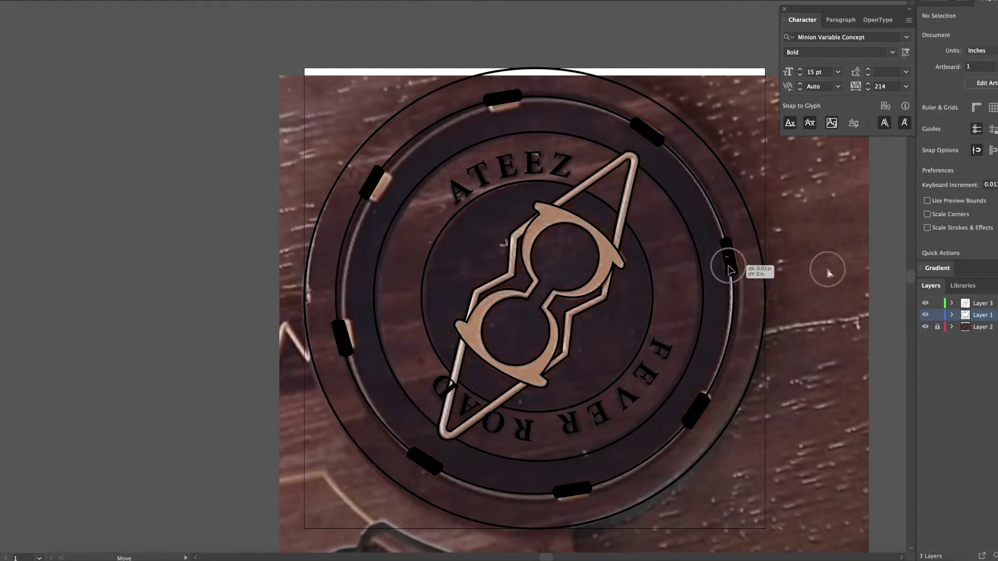
left_click(729, 267)
left_click_drag(710, 381, 715, 387)
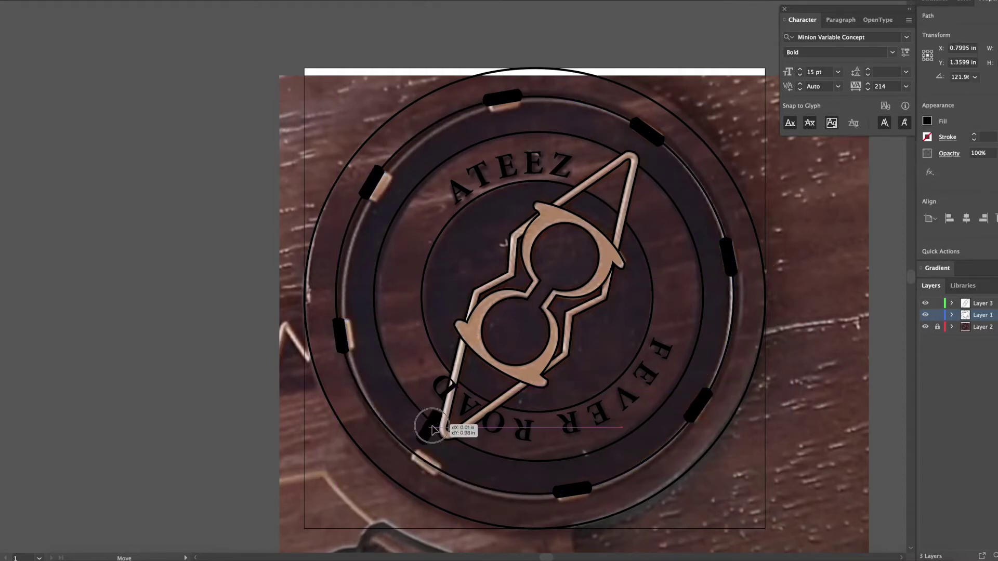
left_click_drag(432, 428, 433, 429)
key("ctrl+z")
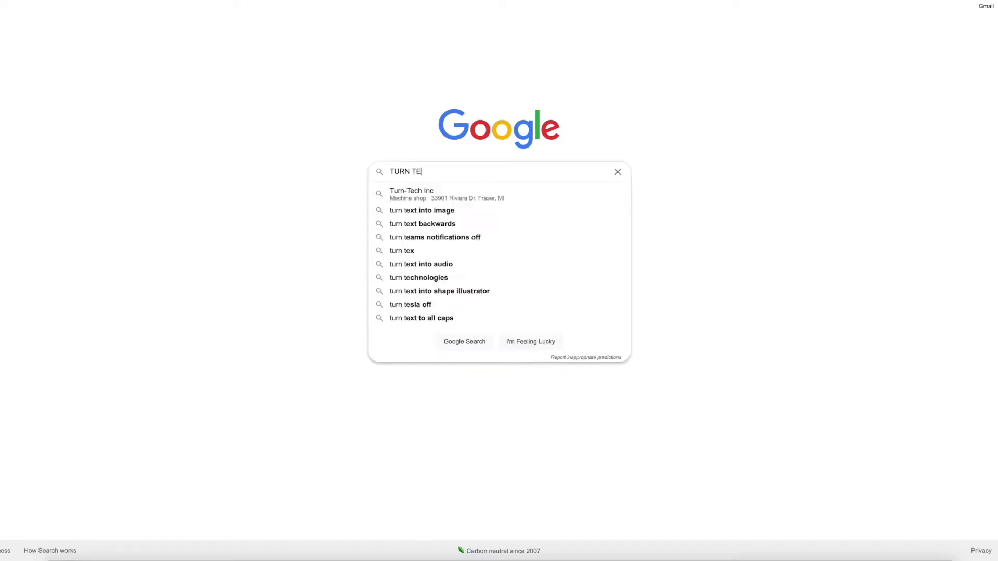
Turn the curved ATEEZ and FEVER ROAD path text into outlined shapes.
type("XT INTO OUTL")
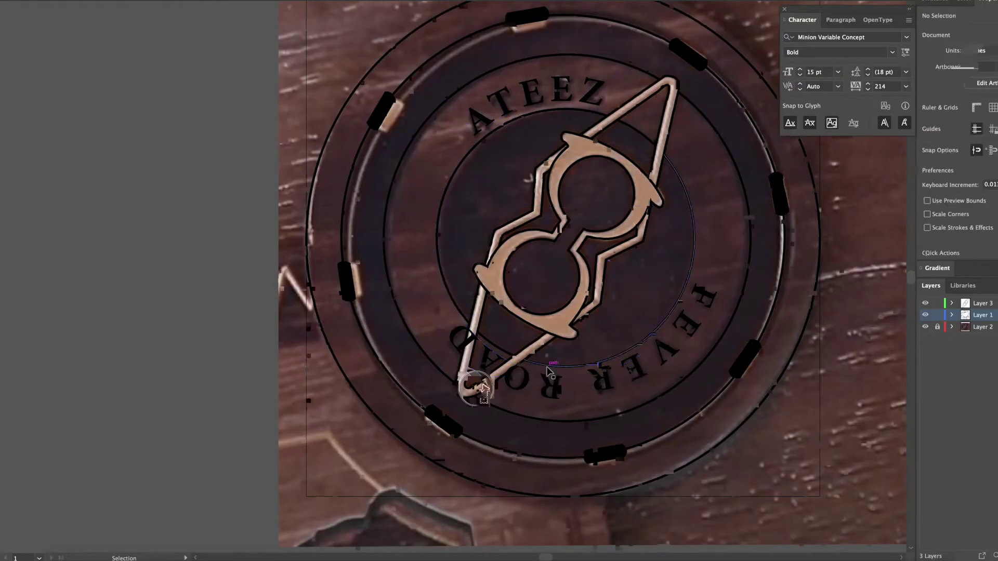
right_click(447, 325)
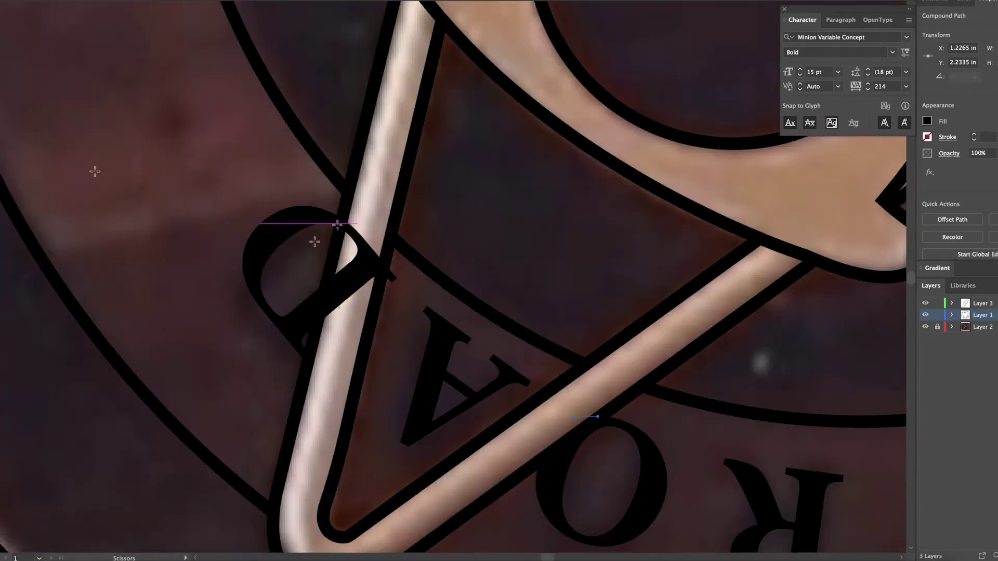
Cut the outlined D's outer and inner paths at the needle and pull the piece aside.
left_click(334, 224)
key("Return")
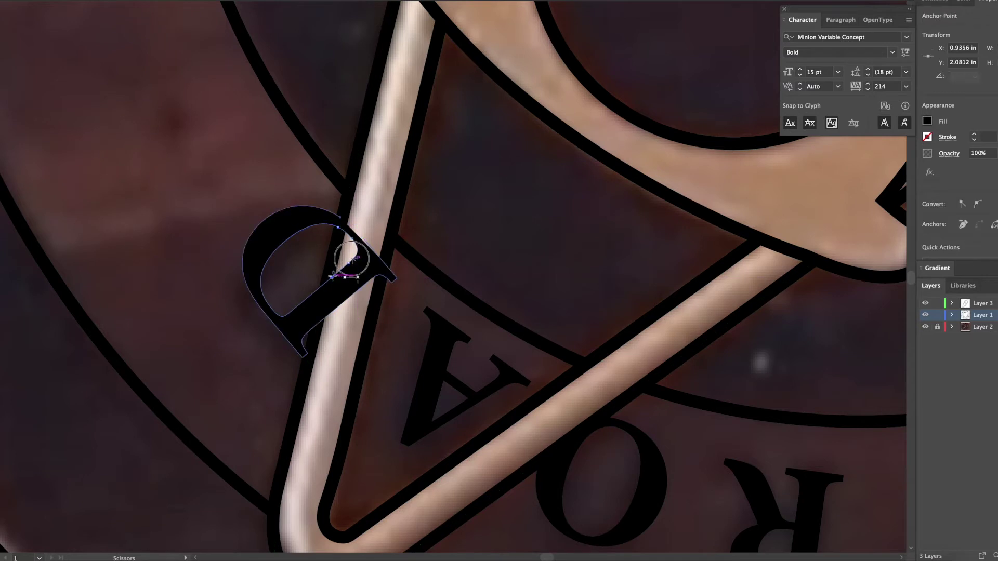
left_click(331, 275)
key("a")
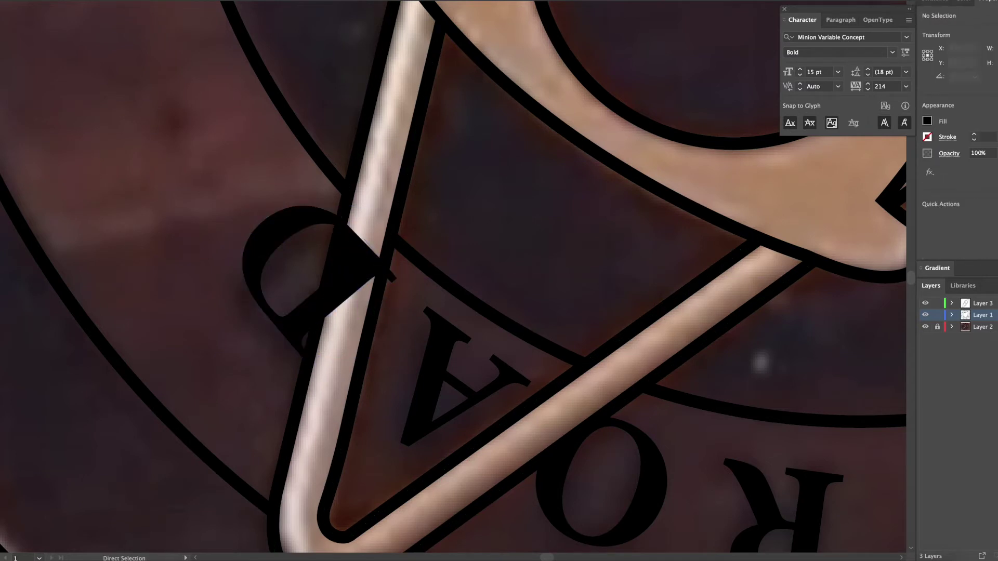
key("shift+x")
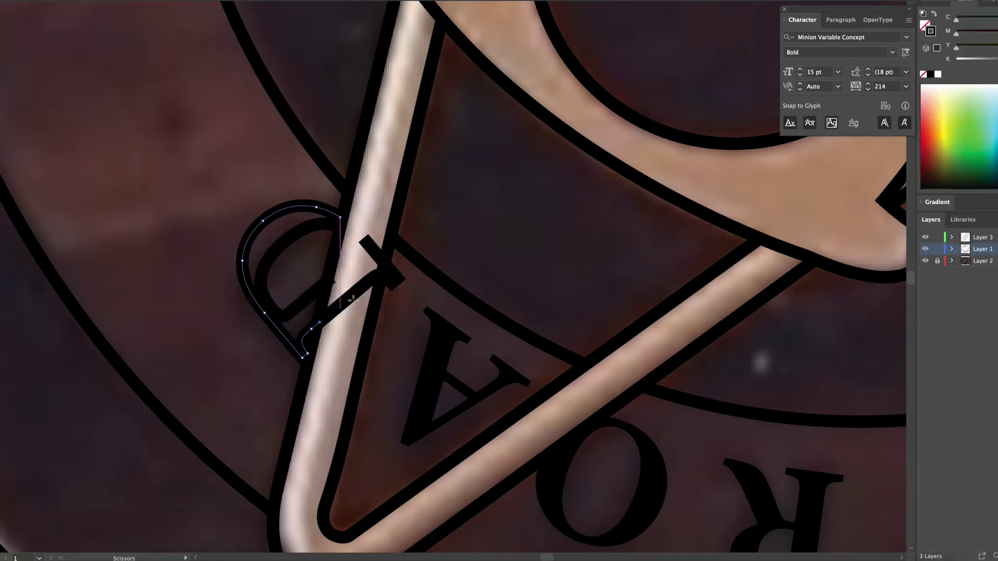
left_click_drag(374, 253, 371, 253)
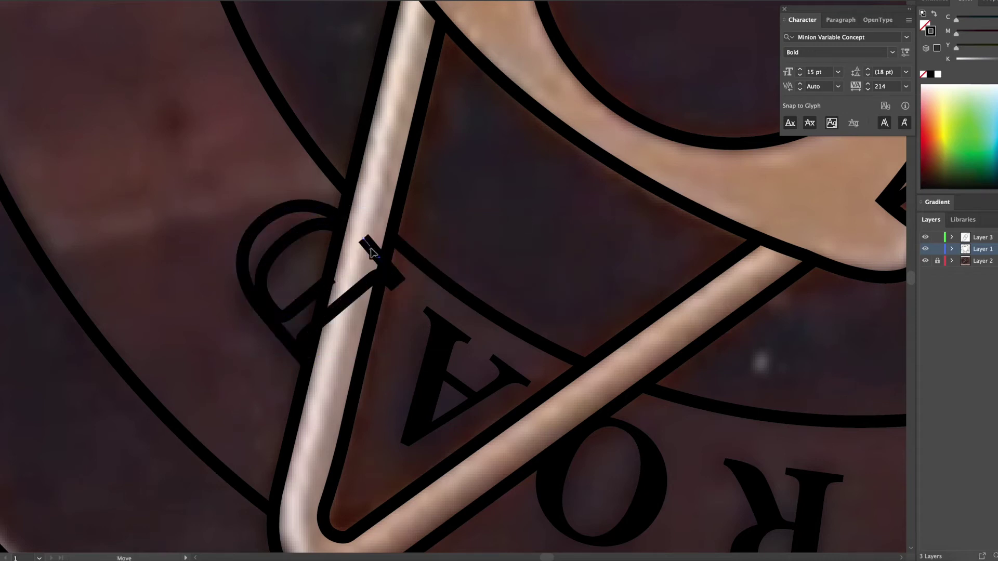
key("ctrl+equal")
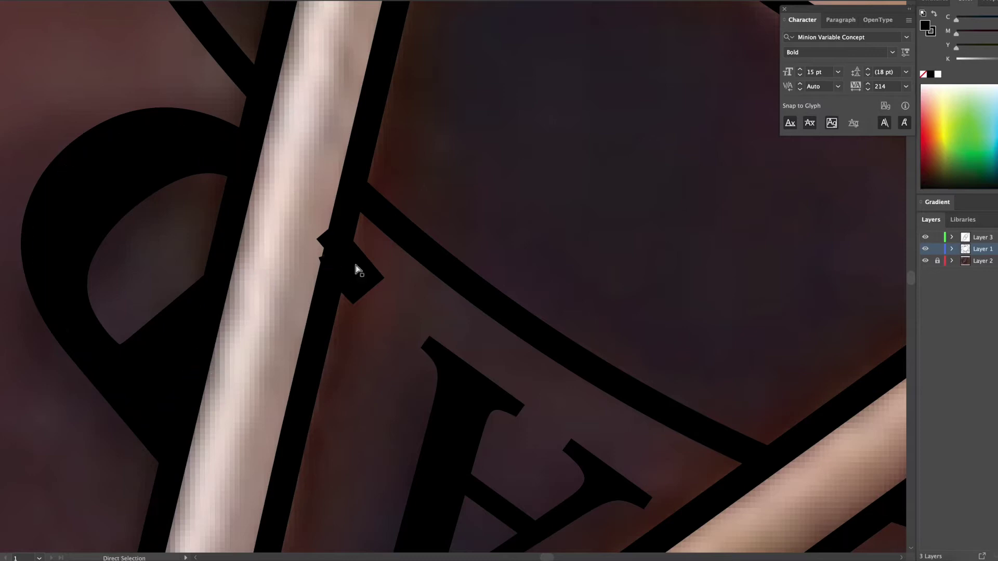
Hide the photo, select the emblem's paths and move them over the compass medallion.
scroll(336, 242, "down", 5)
scroll(427, 212, "up", 5)
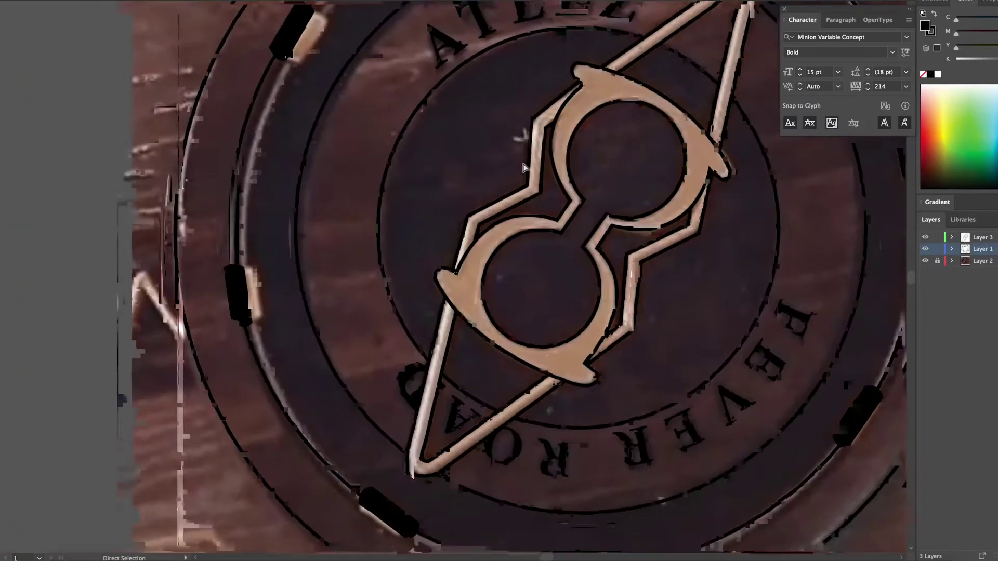
left_click(426, 212)
left_click(759, 395)
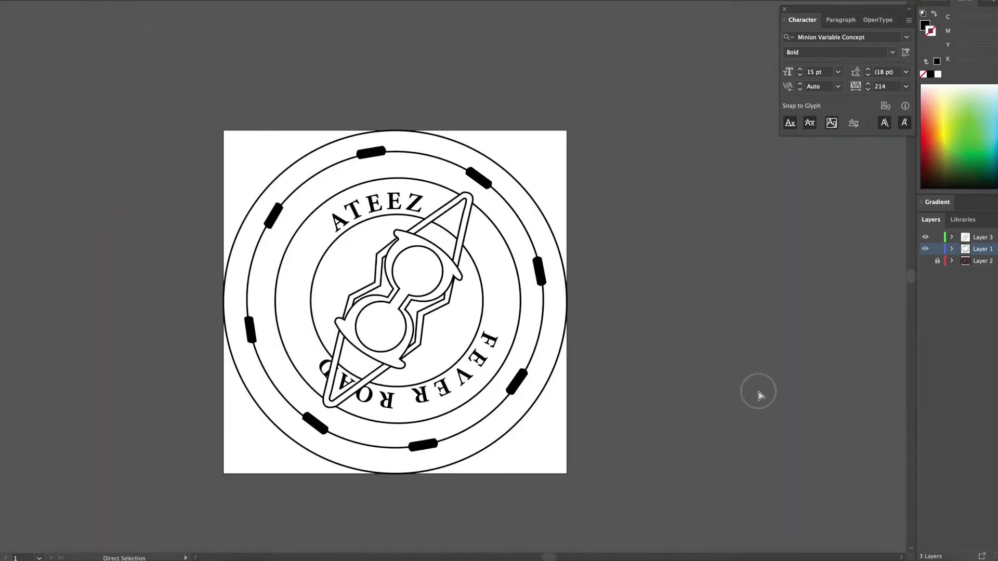
left_click(632, 469)
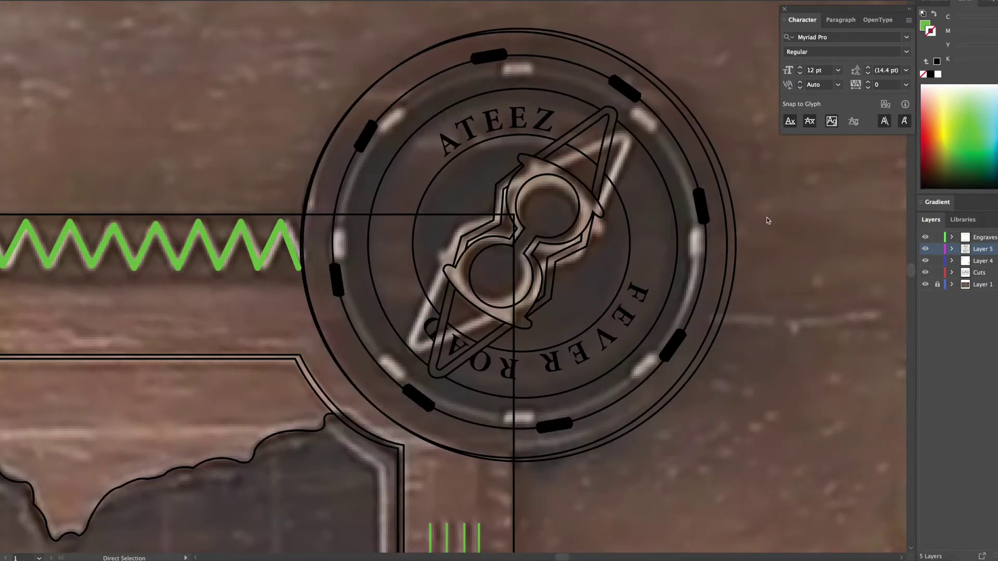
mouse_move(697, 125)
left_mouse_down()
mouse_move(607, 145)
mouse_move(708, 113)
left_mouse_up()
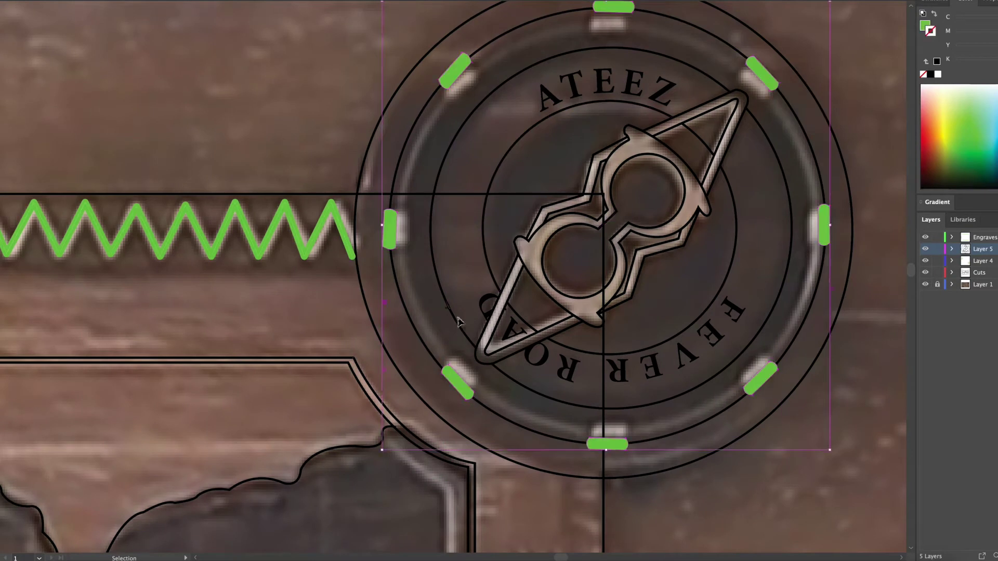
Recolour the emblem's rings, needle and curved lettering with the green engrave stroke and fill.
left_click(458, 323)
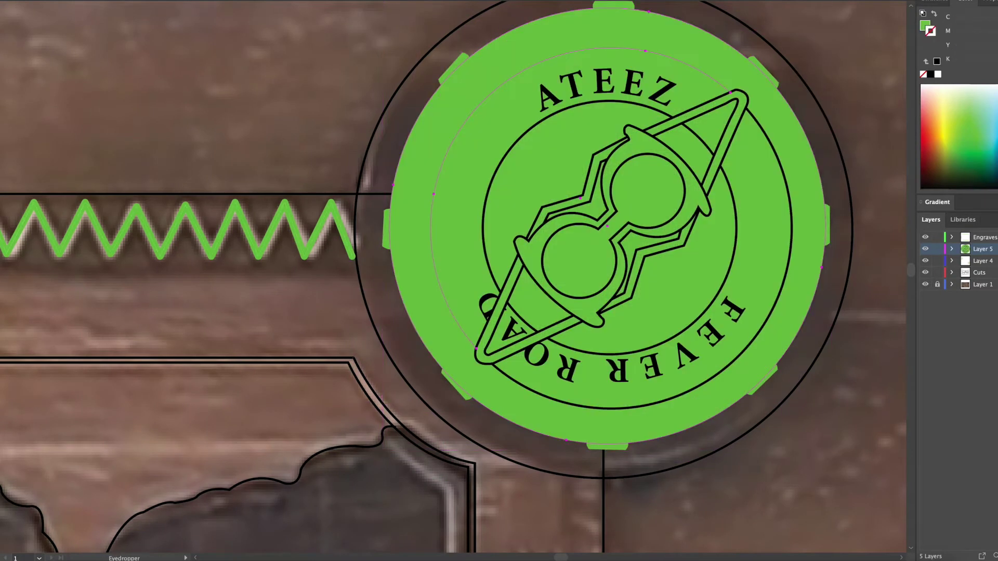
left_click(504, 306)
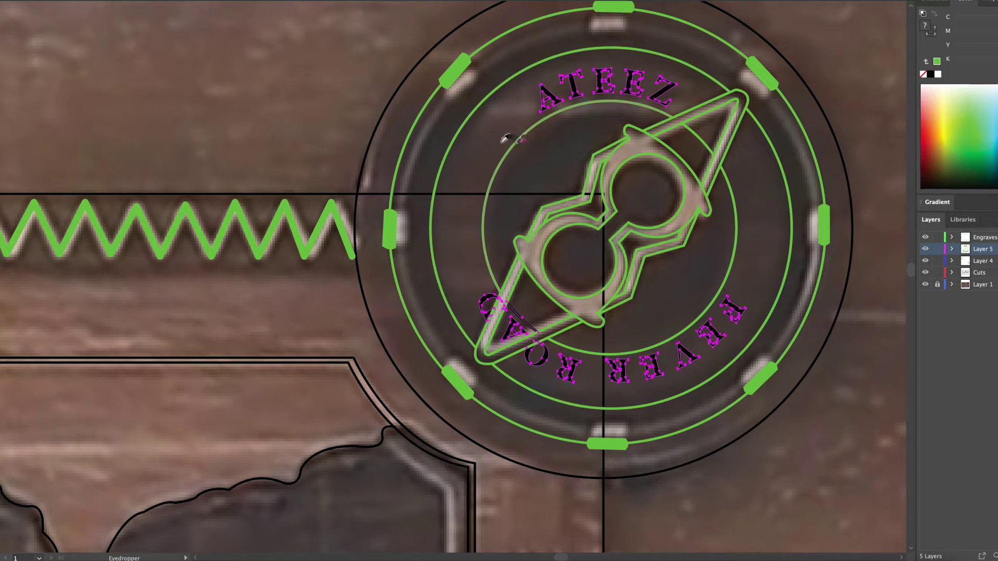
left_click(504, 137)
key("v")
left_click(162, 111)
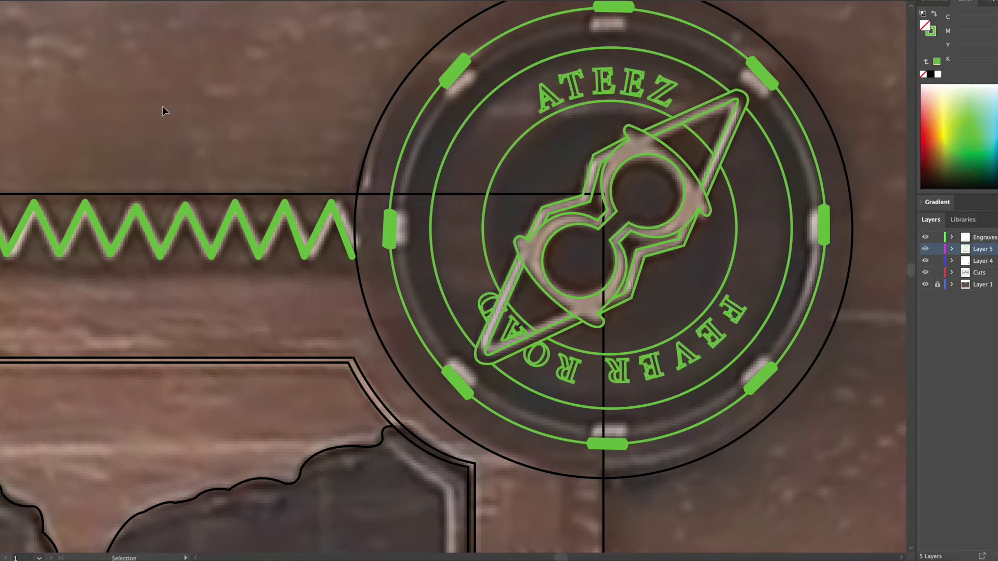
left_click(577, 110)
key("v")
left_click(227, 79)
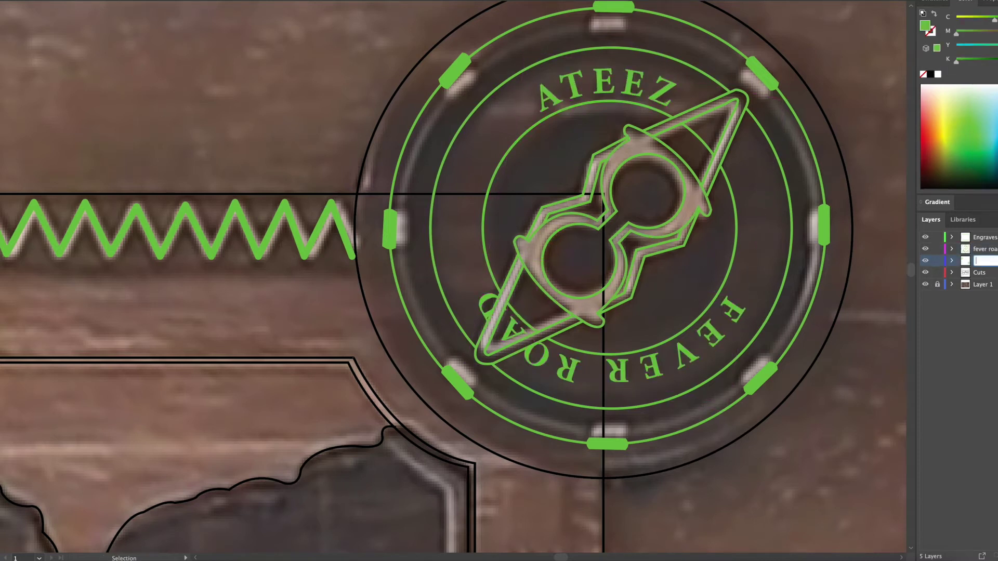
Rename the hourglass emblem's layer to 'hour glass'.
type("hour glass")
key("Return")
scroll(841, 467, "down", 5)
scroll(840, 467, "up", 5)
scroll(674, 354, "up", 5)
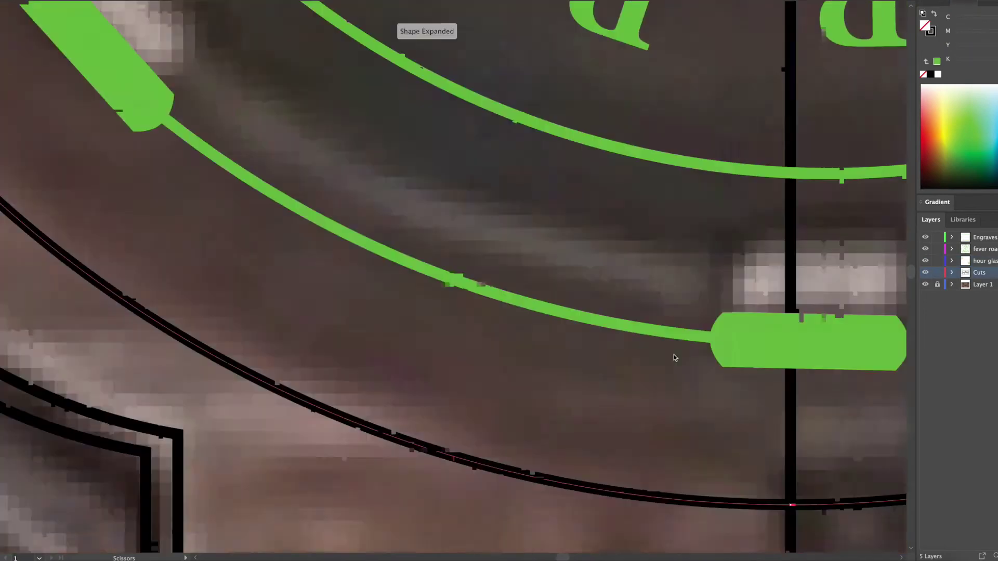
scroll(377, 237, "down", 5)
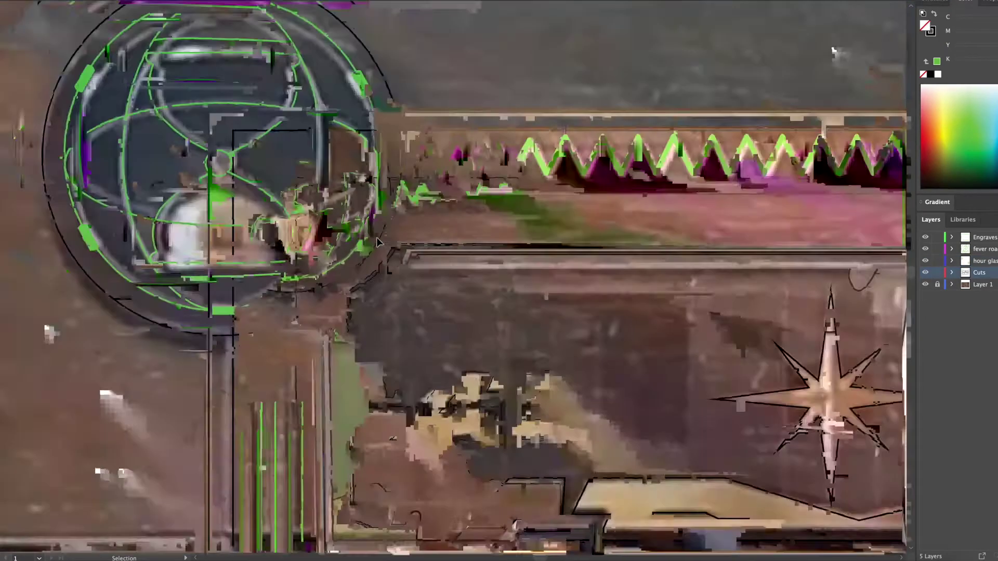
scroll(376, 237, "up", 5)
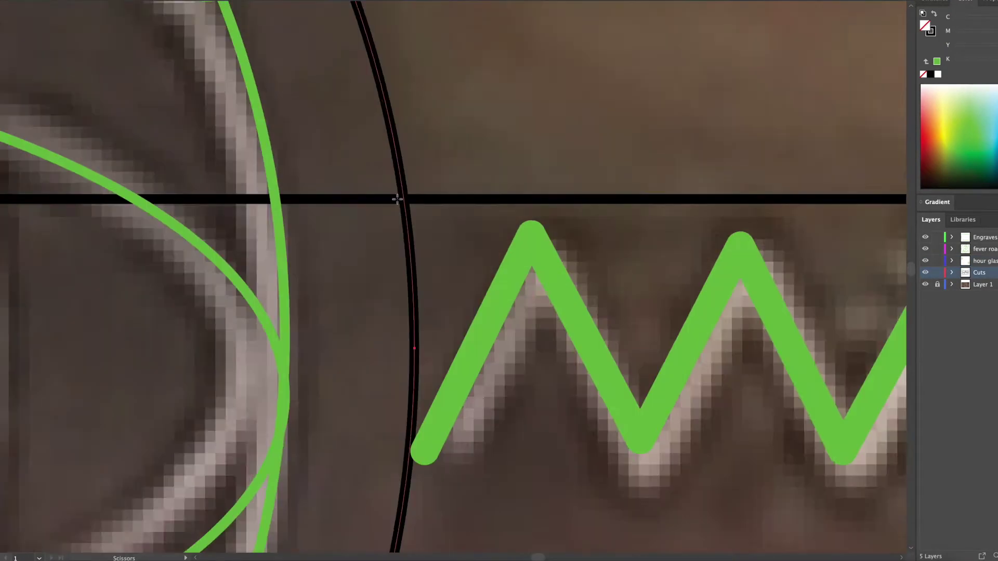
scroll(545, 351, "down", 4)
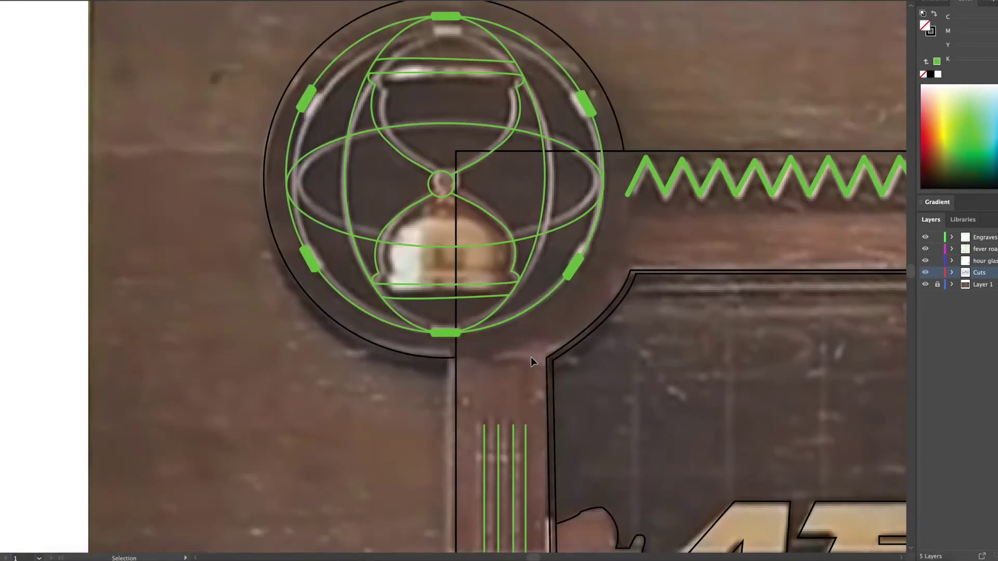
Hide the hour glass layer and cut the black border line at the circle's edge.
left_click(925, 261)
scroll(450, 364, "up", 5)
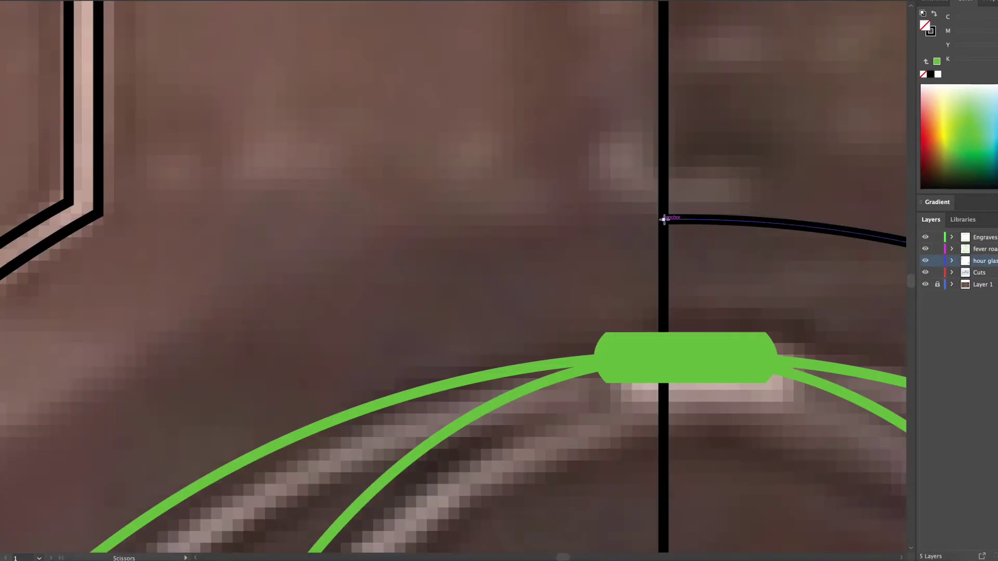
left_click(664, 220)
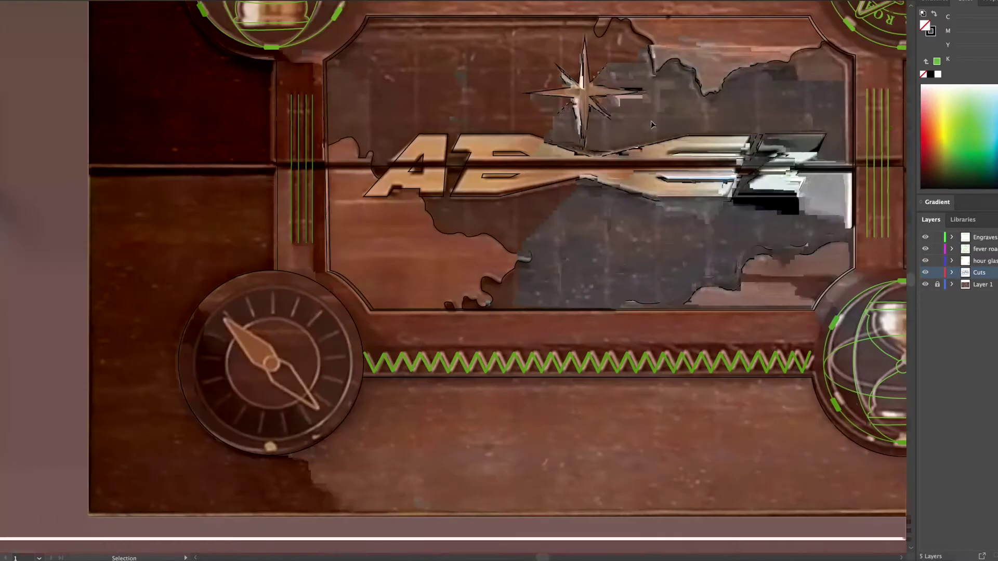
left_click(925, 260)
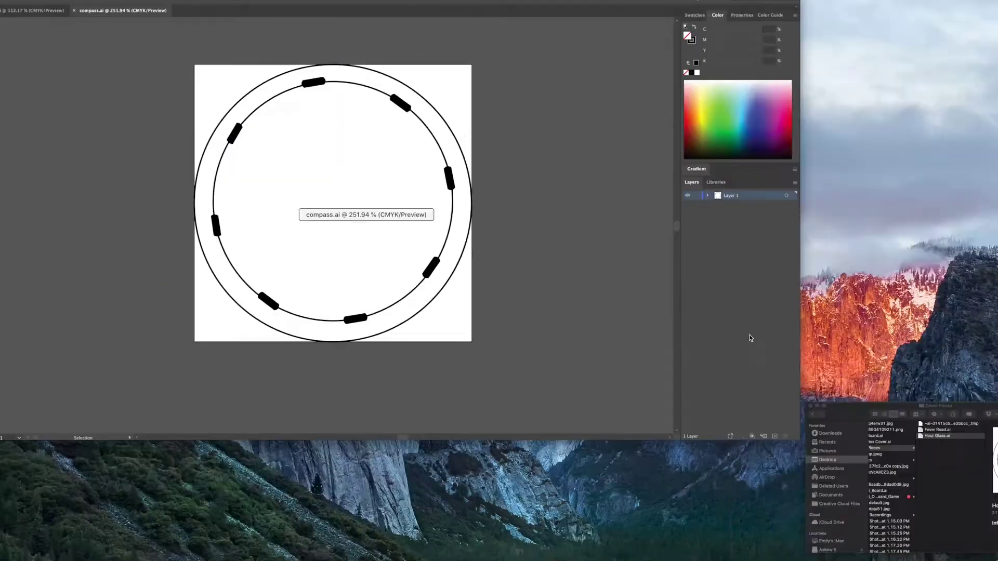
key("space")
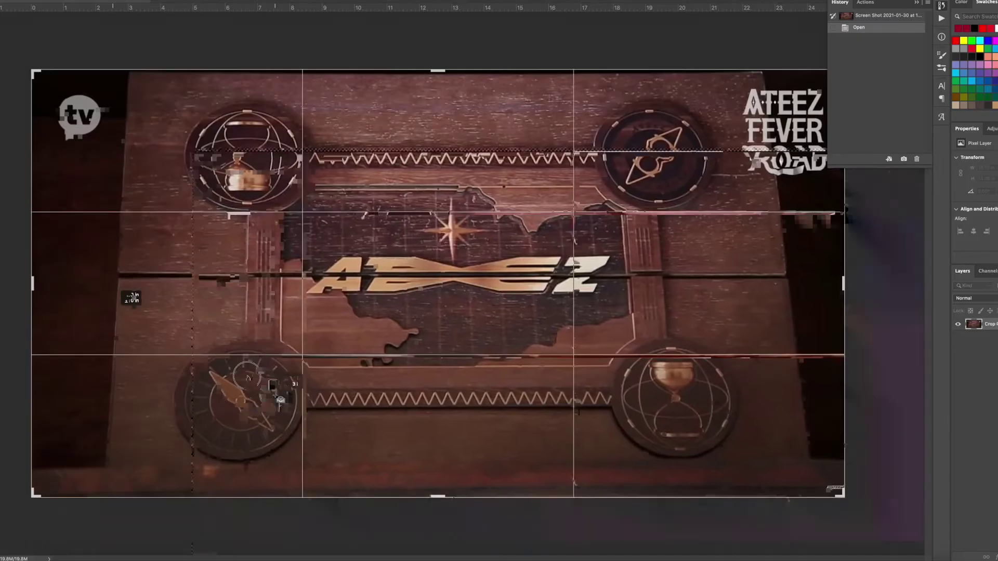
Perspective-crop the lid screenshot at its four corners and save it as a PNG.
key("Return")
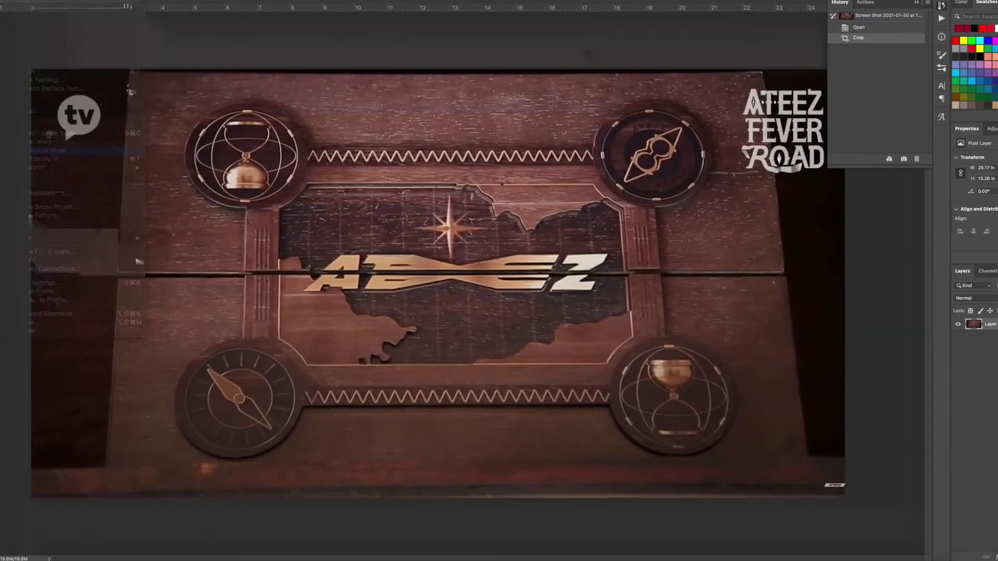
left_click(129, 71)
left_click(762, 72)
left_click(806, 459)
left_click(106, 468)
left_click_drag(129, 71, 104, 63)
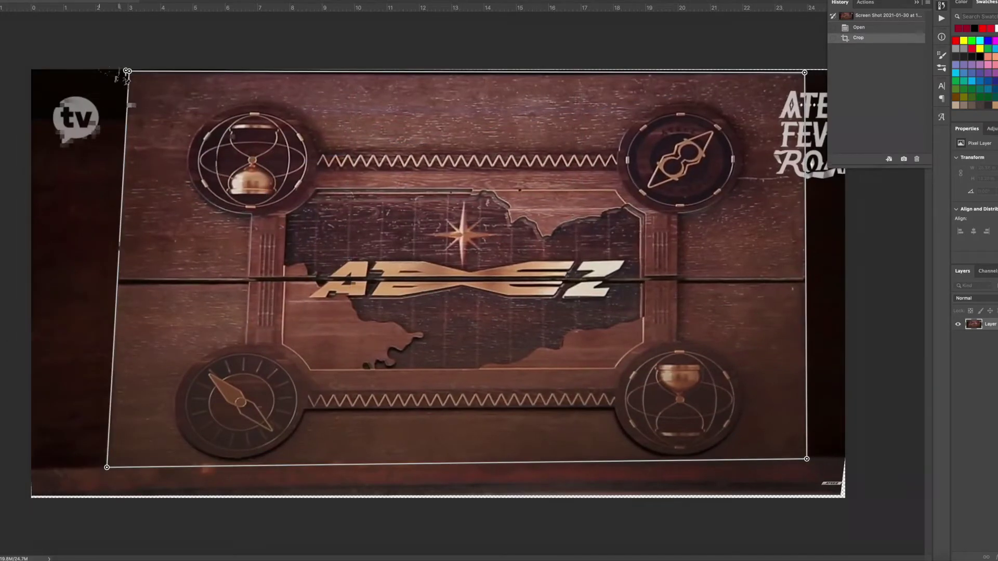
left_click_drag(762, 71, 808, 65)
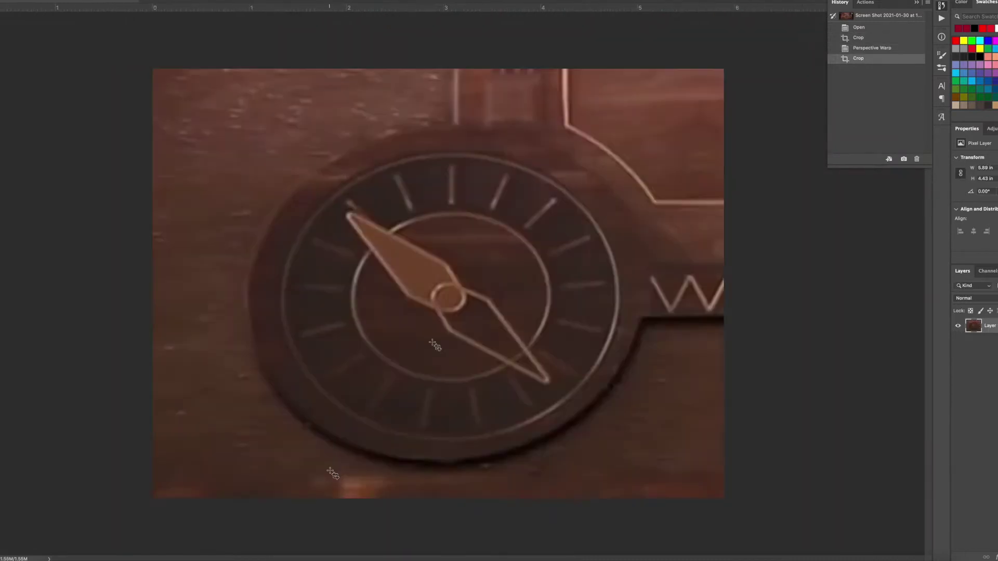
key("super+shift+s")
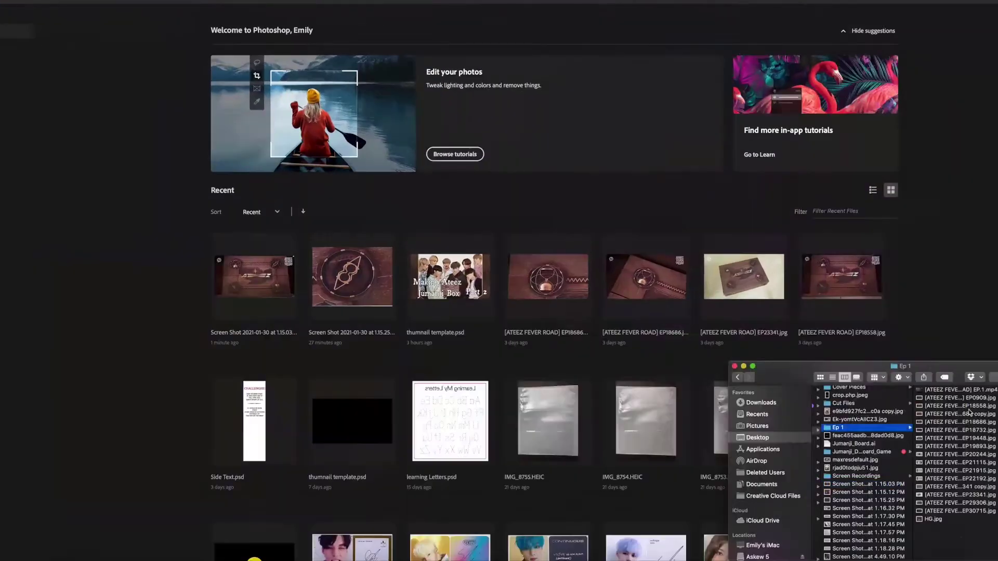
key("space")
key("Down")
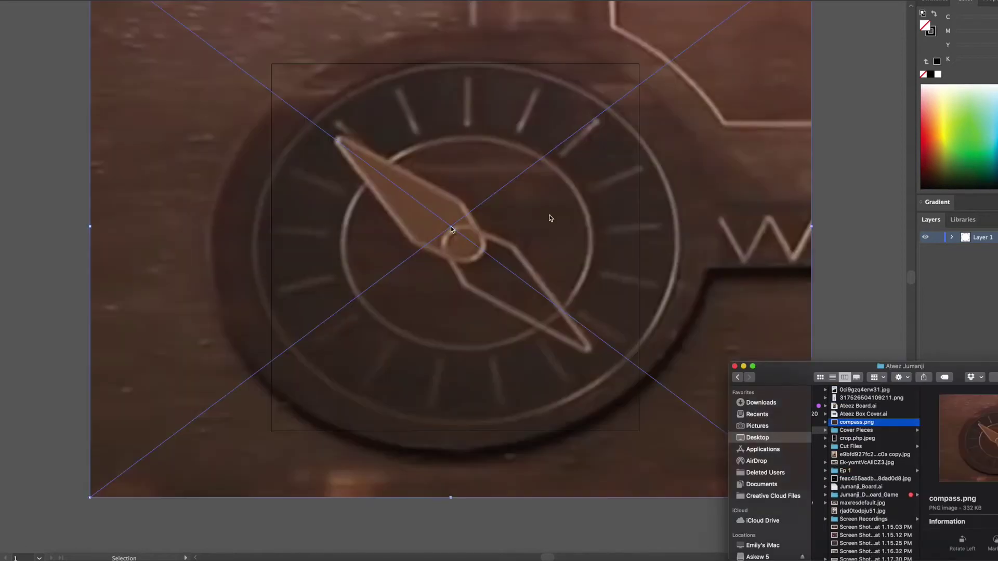
Scale the compass photo under the rings, nudge it precisely, and reset colours to black.
left_click(978, 237)
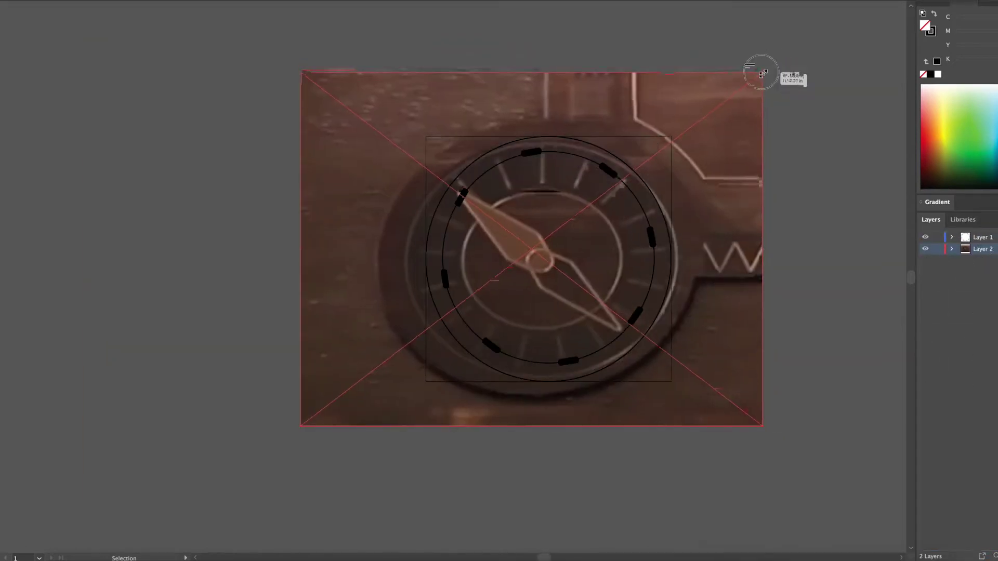
left_click_drag(301, 424, 329, 434)
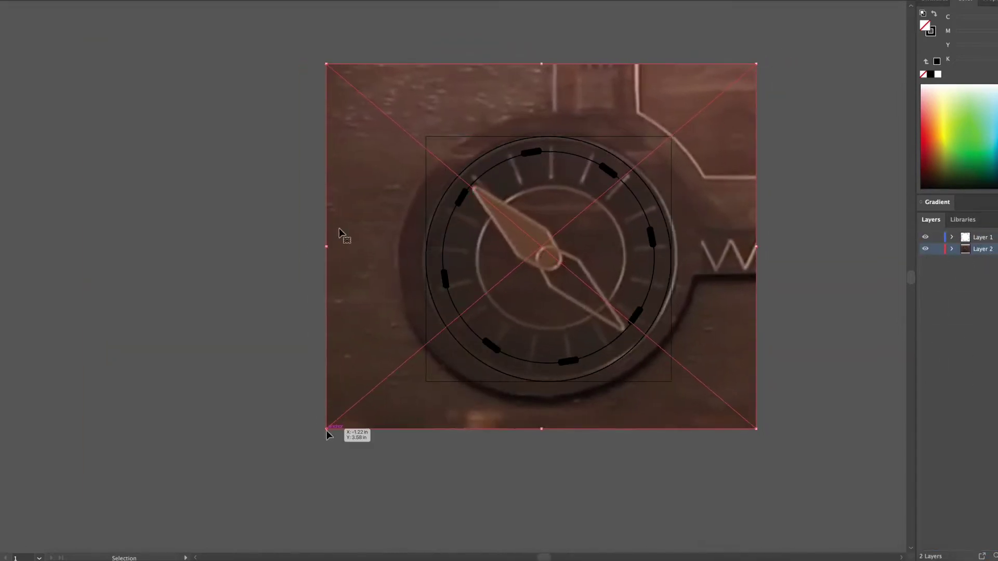
key("Return")
key("Return")
key("super+equal")
scroll(580, 293, "right", 3)
left_click(647, 433)
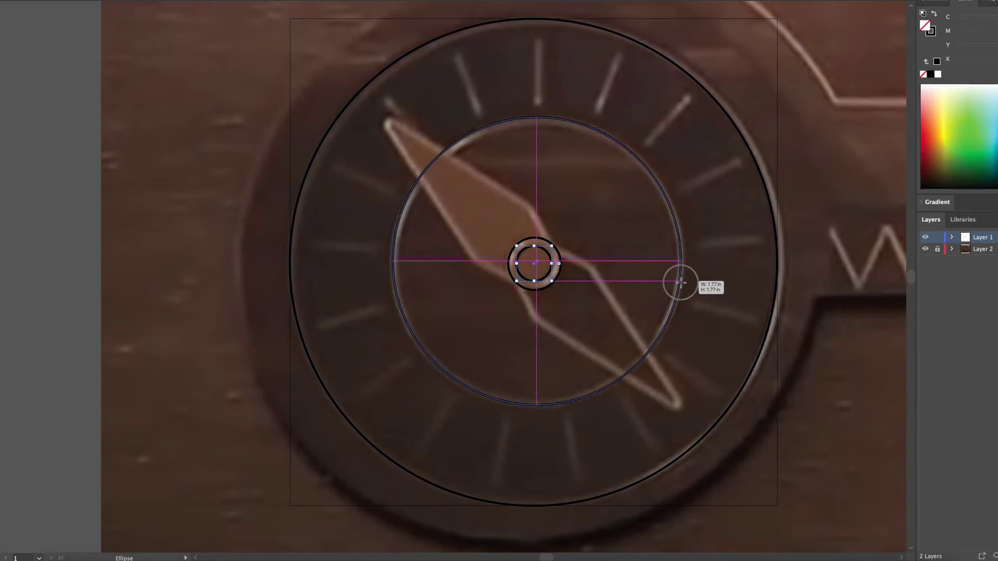
Trace the compass needle's outer edge toward its tip with the Pen tool.
key("a")
left_click(857, 369)
left_click(554, 245)
scroll(559, 228, "up", 3)
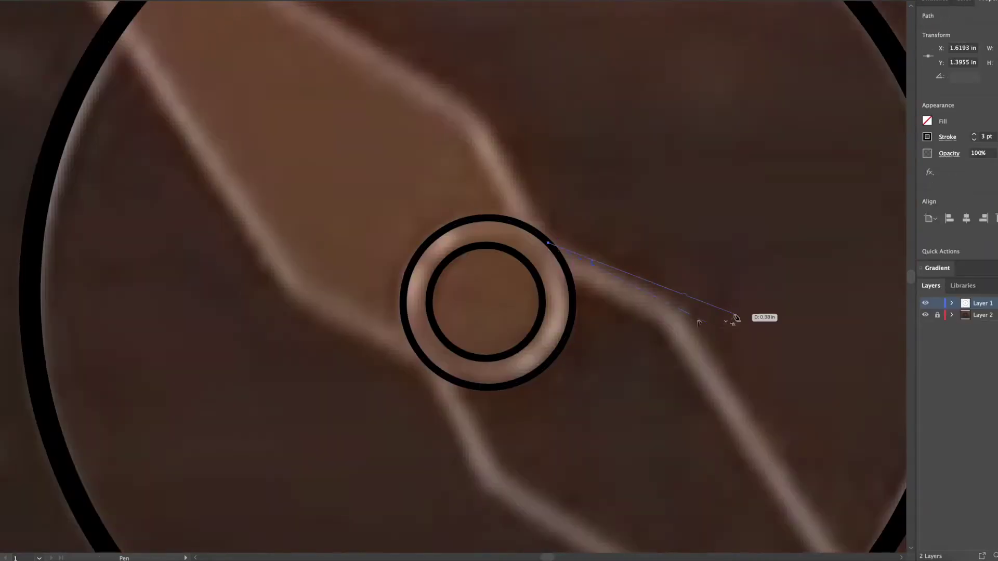
scroll(735, 319, "down", 5)
left_click(613, 123)
scroll(657, 349, "up", 2)
left_click(791, 350)
scroll(610, 346, "up", 5)
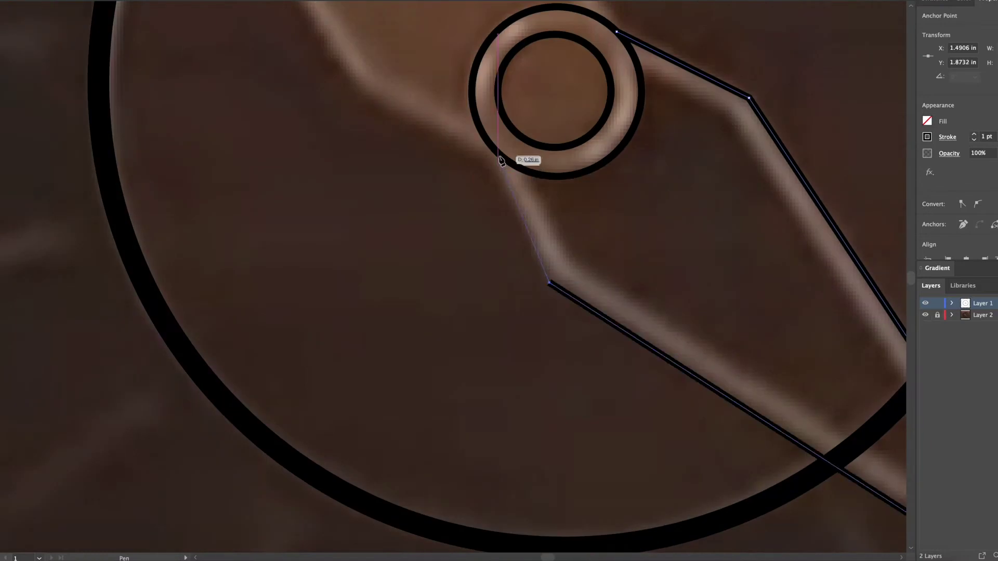
Trace the needle's inner edge from the hub ring around the rounded tip.
left_click(536, 178)
left_click(567, 260)
scroll(804, 436, "down", 3)
scroll(601, 160, "up", 10)
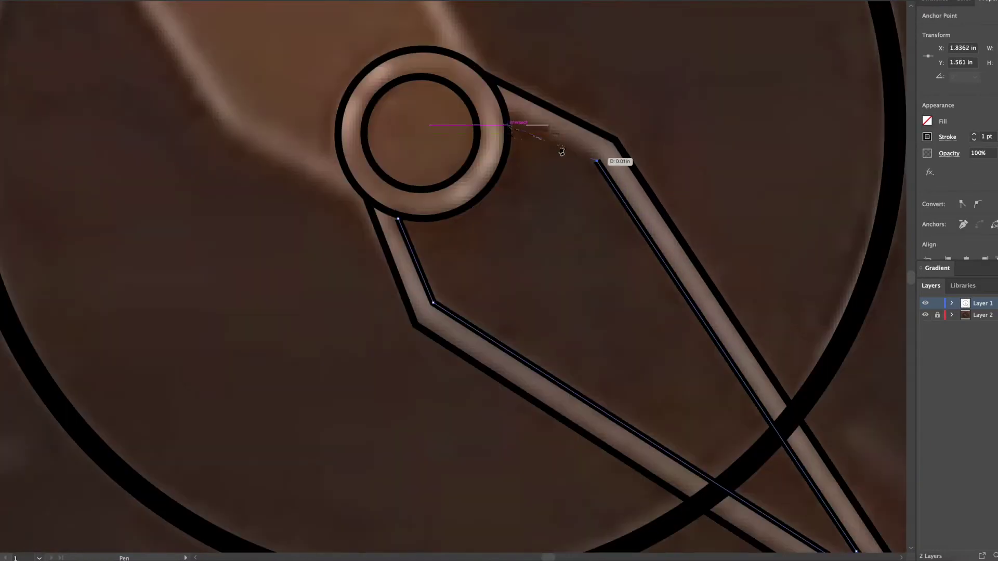
scroll(501, 345, "up", 5)
left_click(535, 182)
scroll(535, 182, "up", 3)
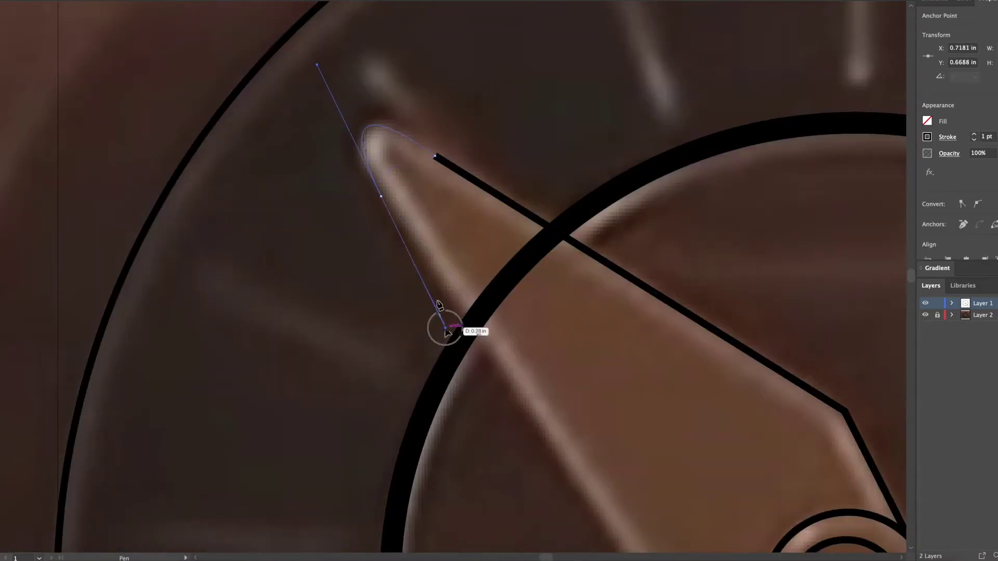
left_click_drag(447, 333, 447, 332)
scroll(691, 478, "down", 5)
left_click(791, 341)
scroll(790, 341, "up", 5)
left_click(525, 76)
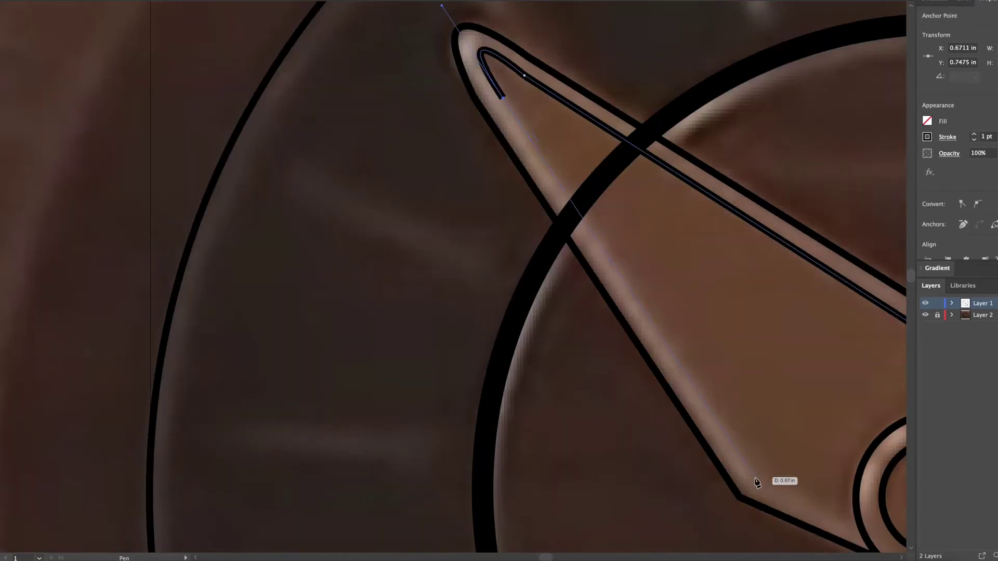
key("v")
scroll(458, 62, "down", 8)
left_click(265, 237)
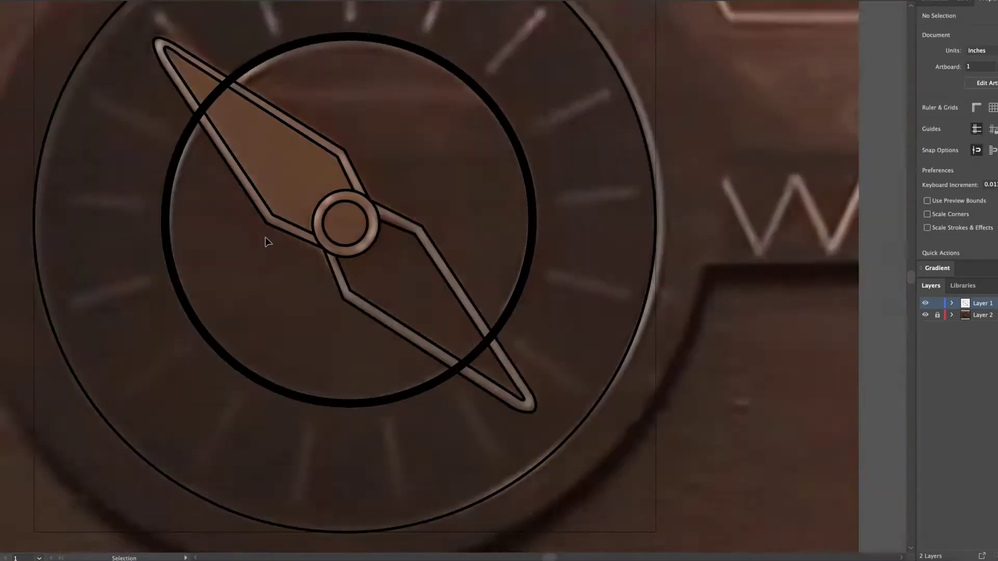
Cut the ring where the needle crosses it and move the cut endpoint onto the needle edge.
scroll(447, 260, "up", 5)
scroll(575, 269, "up", 8)
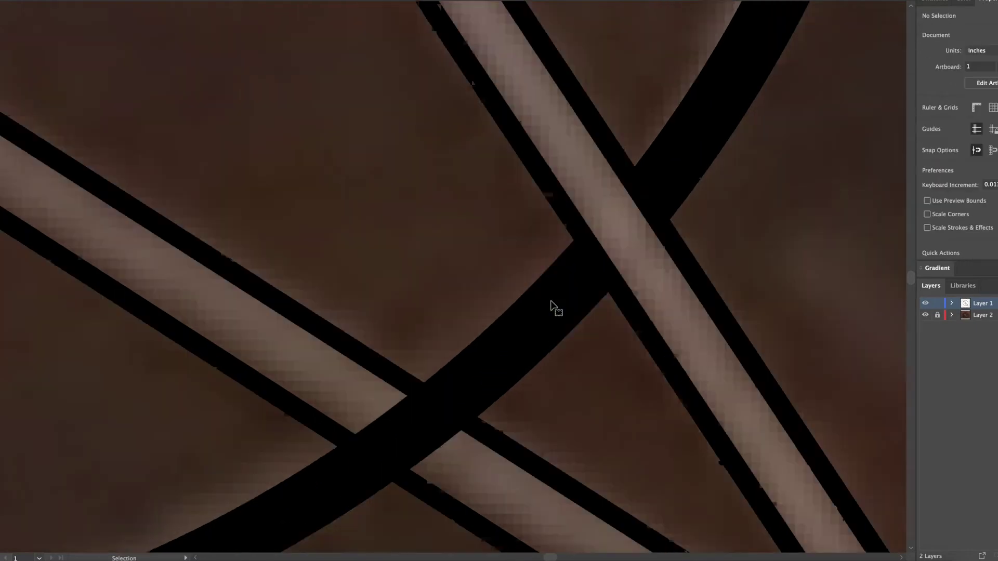
key("a")
scroll(548, 311, "down", 5)
scroll(472, 379, "up", 5)
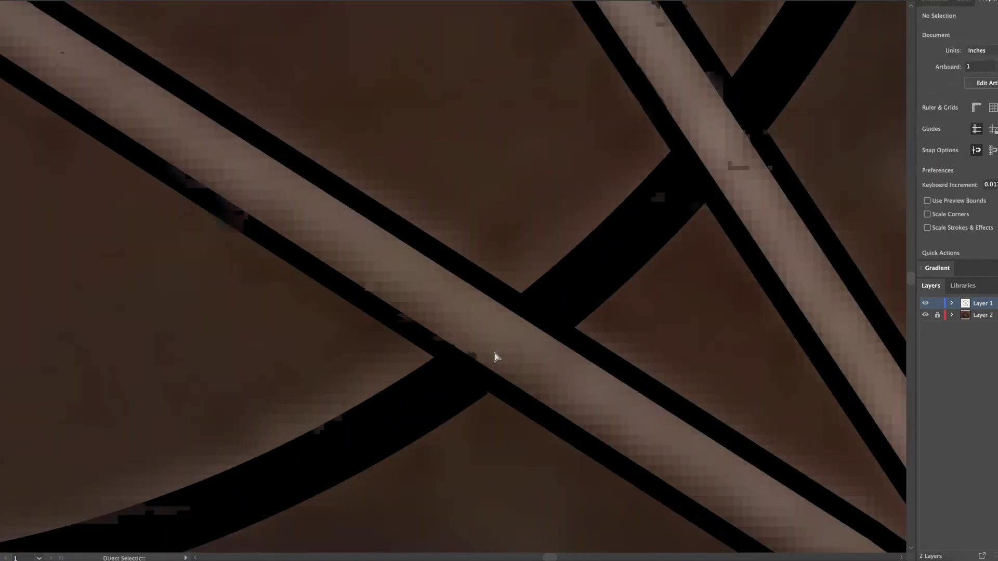
scroll(495, 356, "down", 5)
key("c")
left_click(481, 350)
scroll(443, 254, "up", 4)
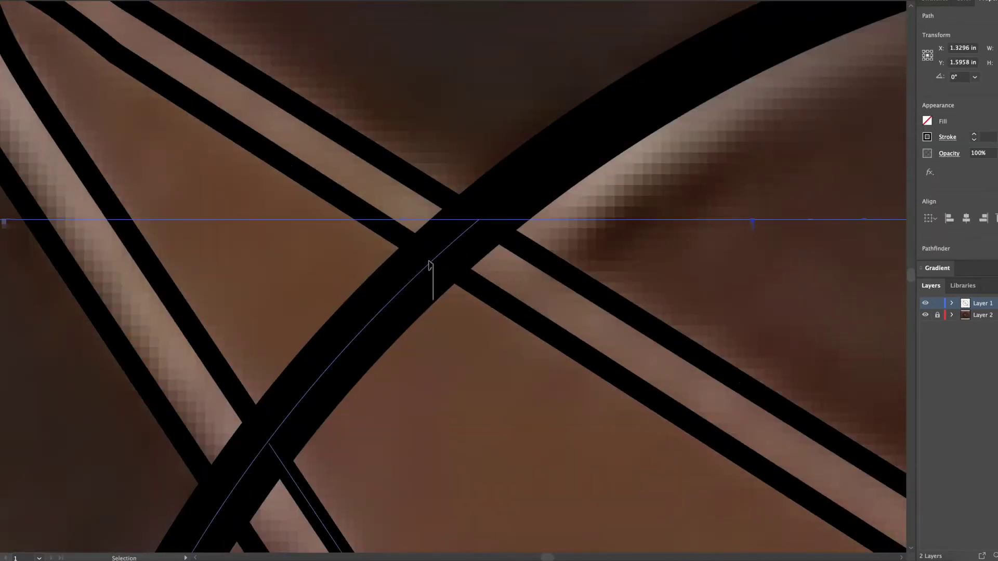
left_click(435, 258)
key("v")
scroll(392, 371, "up", 3)
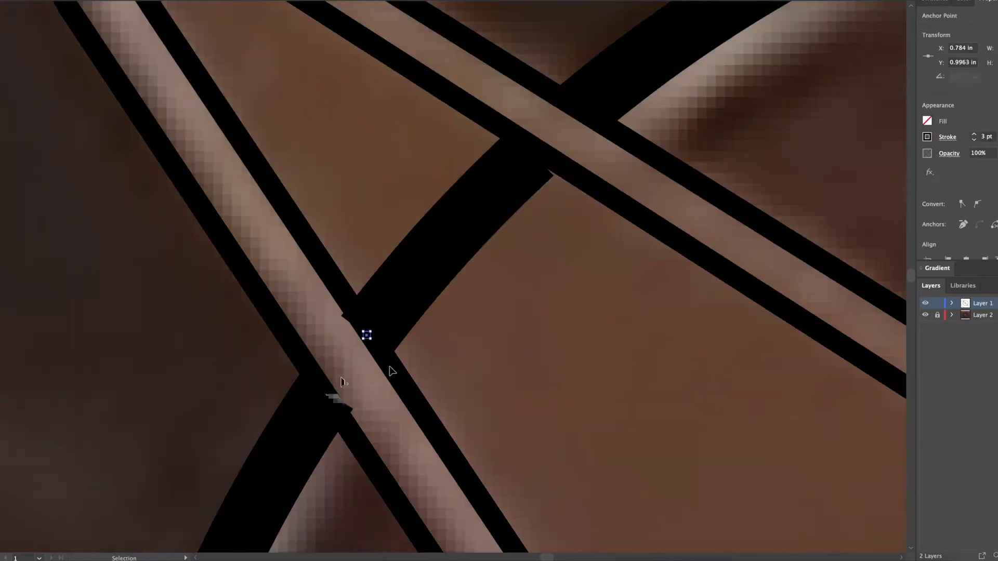
scroll(425, 270, "up", 2)
left_click_drag(370, 330, 367, 334)
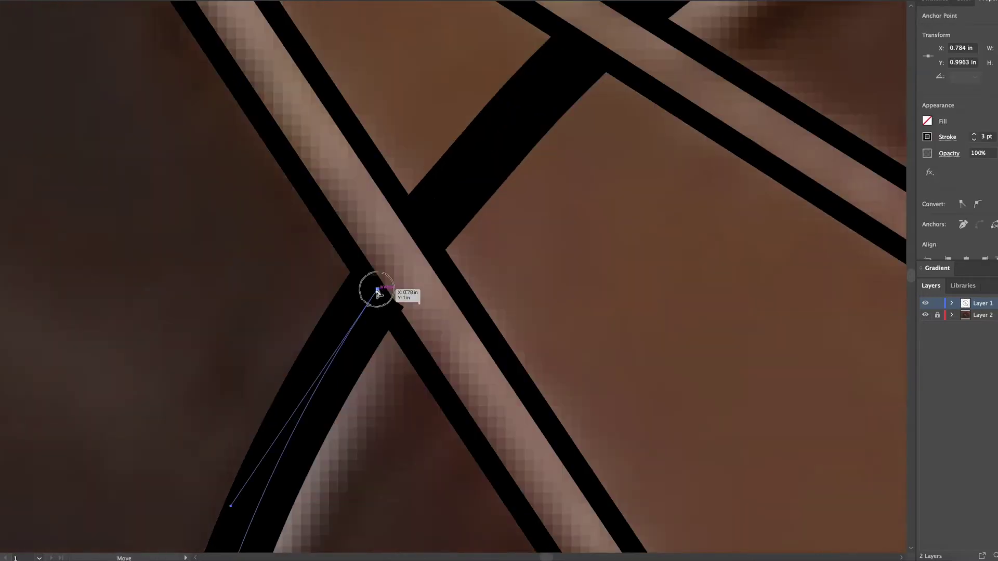
Draw straight tick lines at the top and right side of the dial.
key("ctrl+0")
key("backslash")
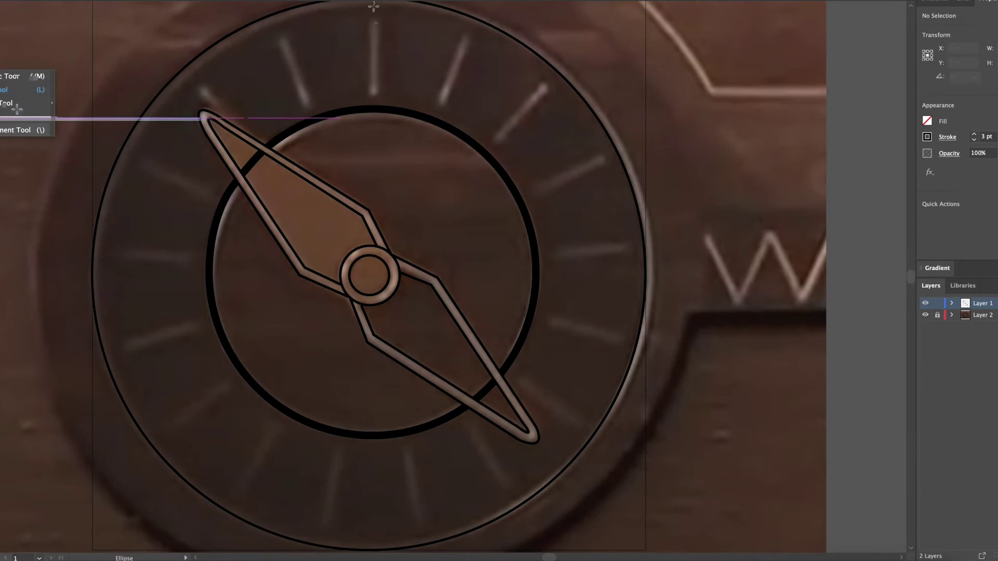
left_click_drag(374, 21, 375, 95)
left_click_drag(441, 102, 466, 35)
left_click_drag(603, 157, 538, 191)
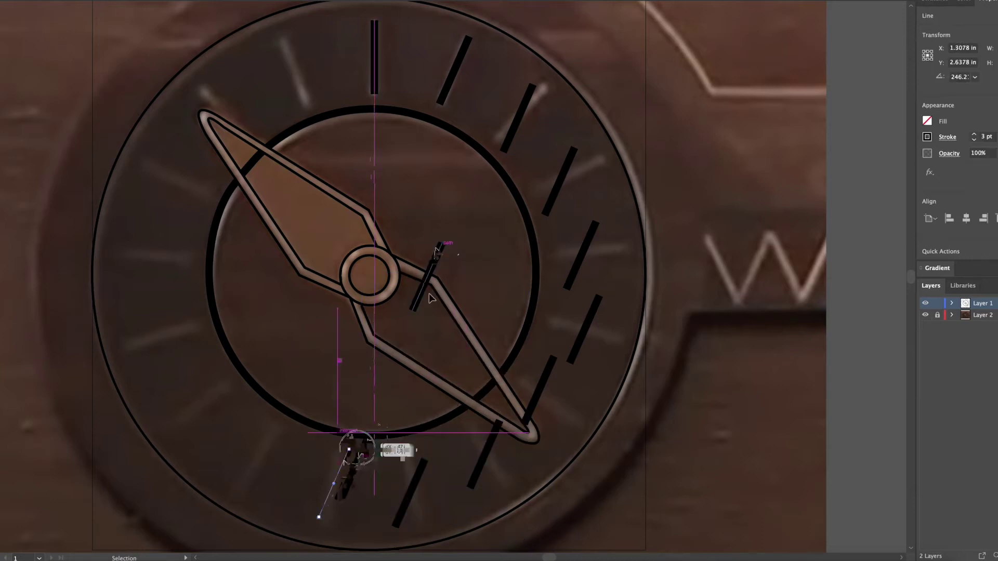
Copy and rotate the ticks around the dial centre to fill the bottom and left sides.
left_click_drag(358, 452, 359, 452)
left_click_drag(407, 261, 366, 174)
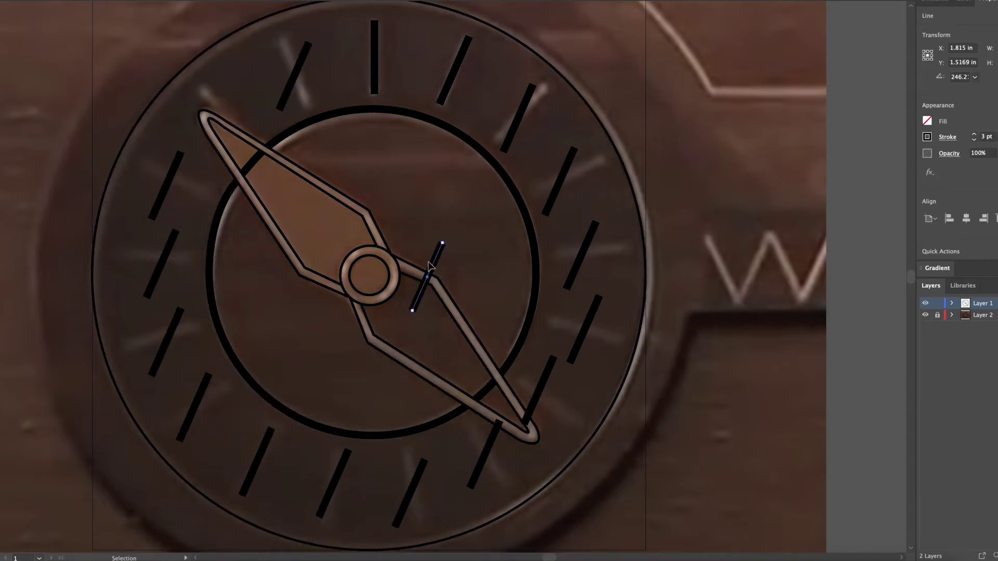
left_click_drag(540, 99, 597, 162)
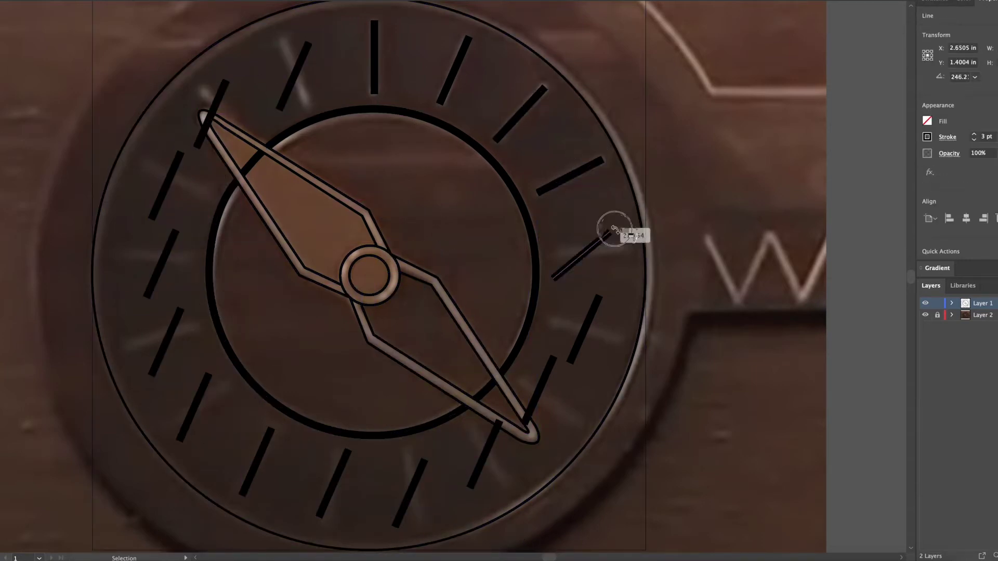
left_click_drag(606, 338, 557, 330)
key("ctrl+shift+a")
left_click_drag(561, 415, 570, 422)
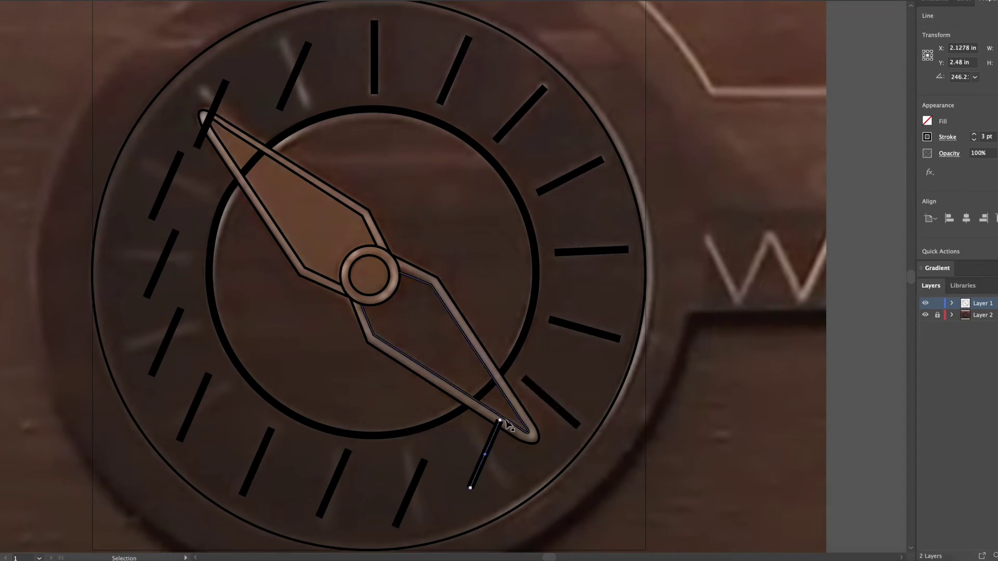
left_click_drag(318, 524, 174, 262)
left_click_drag(170, 186, 162, 192)
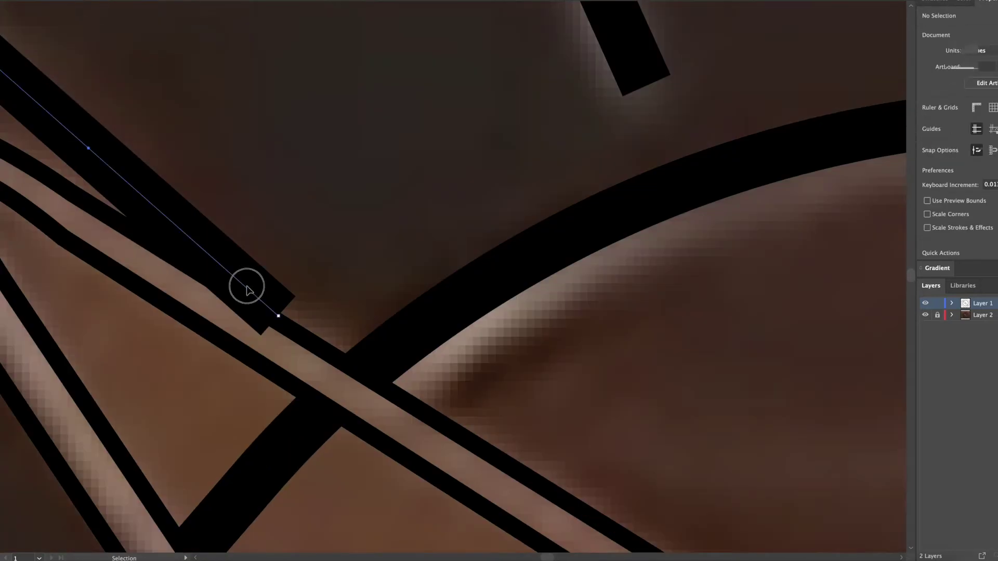
Reduce the stroke weight of the upper-right and left dial ticks.
left_click(244, 285)
key("ctrl+0")
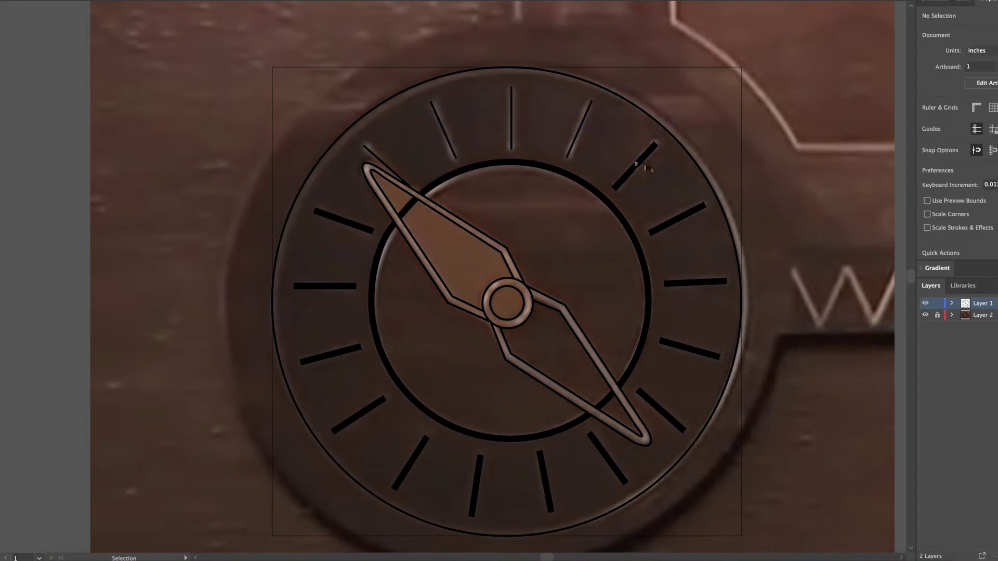
left_click_drag(733, 140, 614, 286)
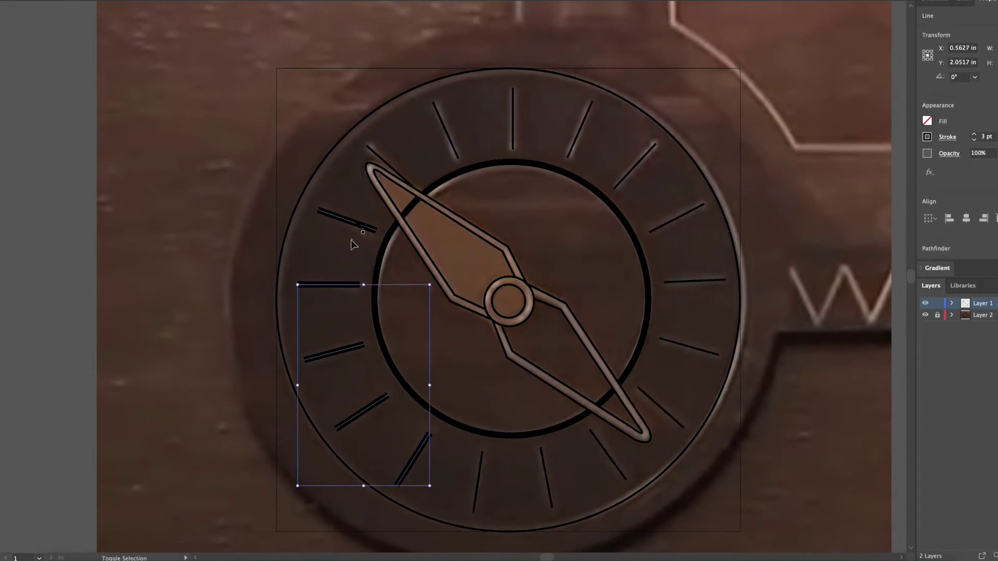
left_click(797, 183)
key("ctrl+minus")
key("ctrl+minus")
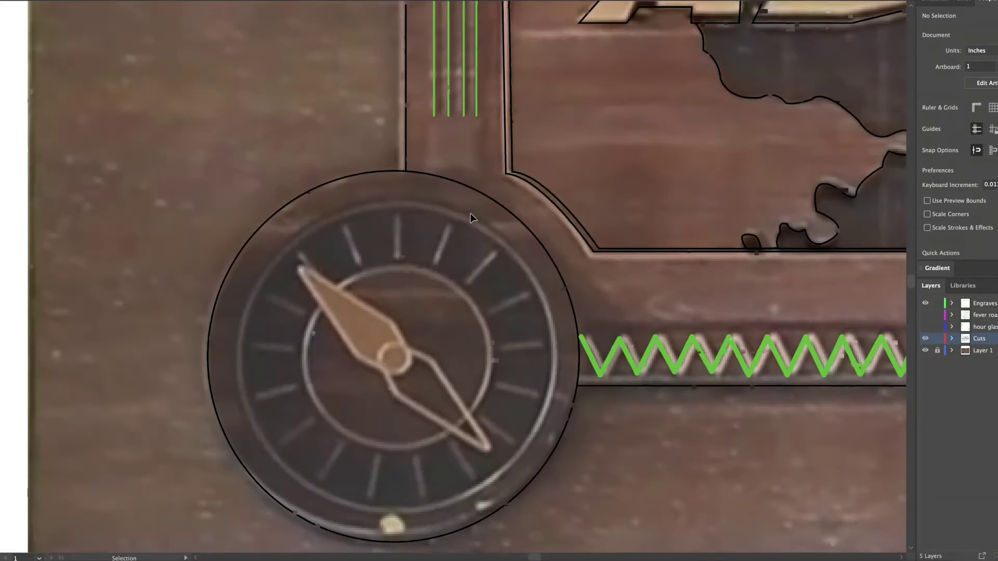
Position the compass art on the box lid layout.
left_click_drag(469, 213, 539, 372)
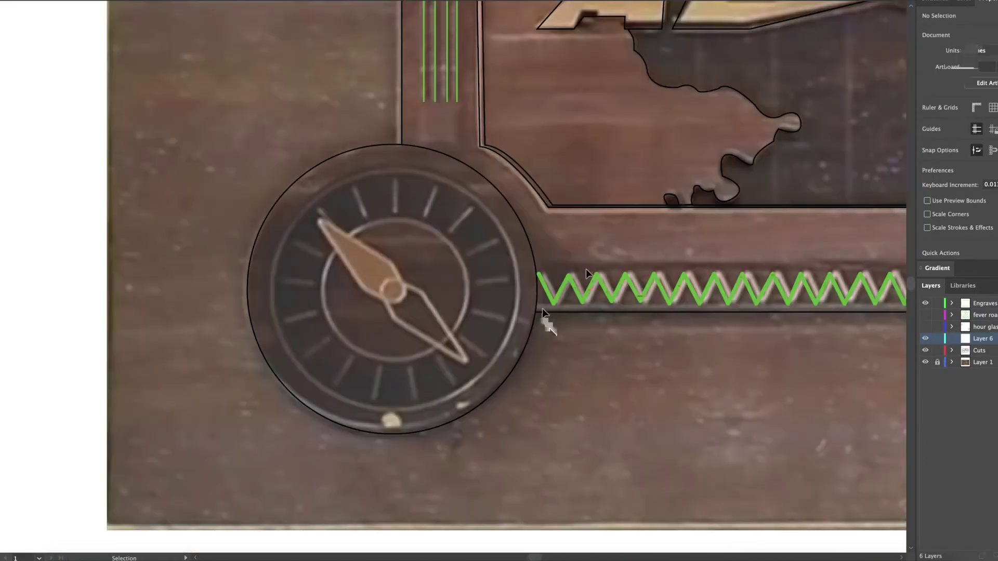
left_click_drag(539, 323, 517, 367)
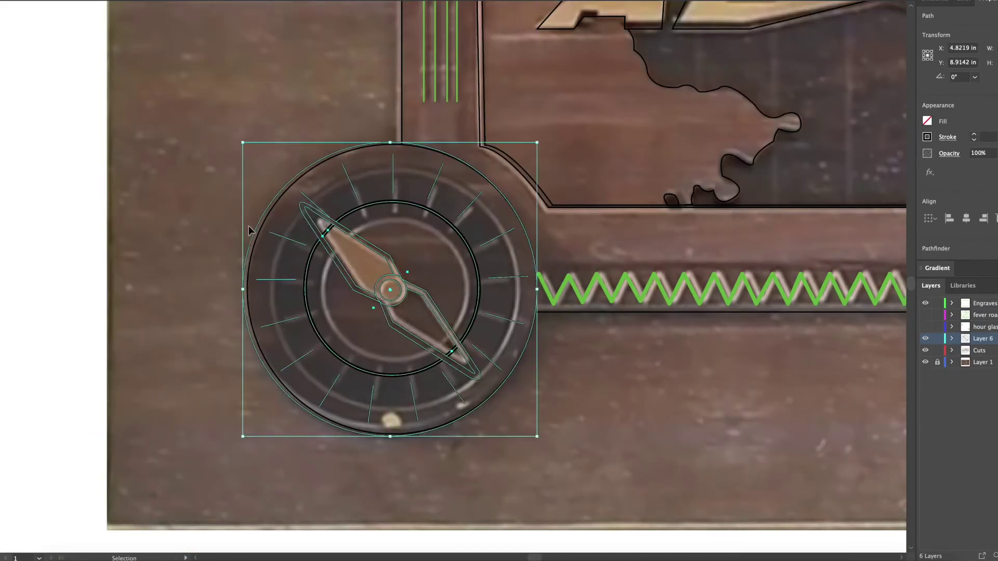
left_click(578, 388)
Give the compass group the green engrave stroke using the Eyedropper.
left_click(410, 387)
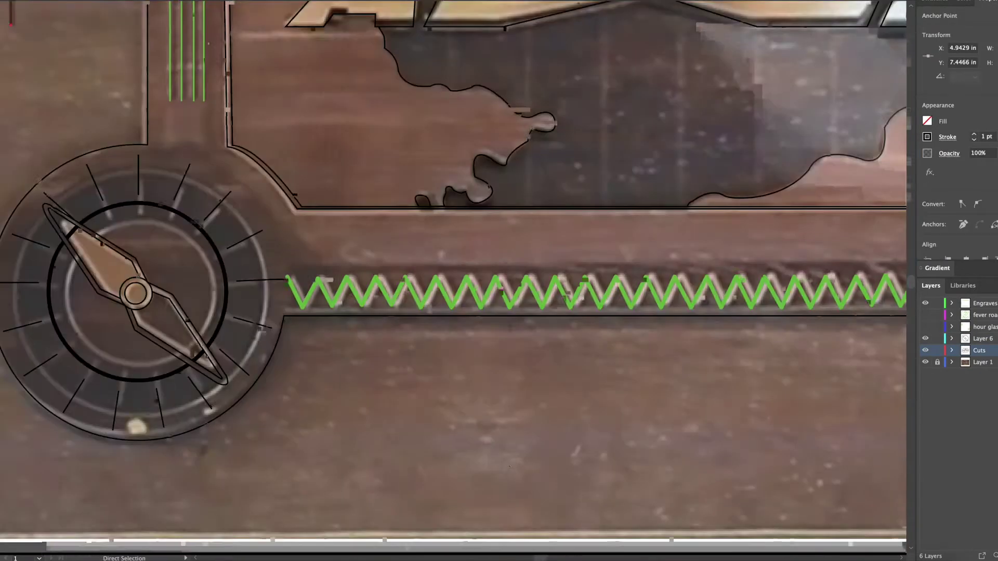
left_click(409, 275)
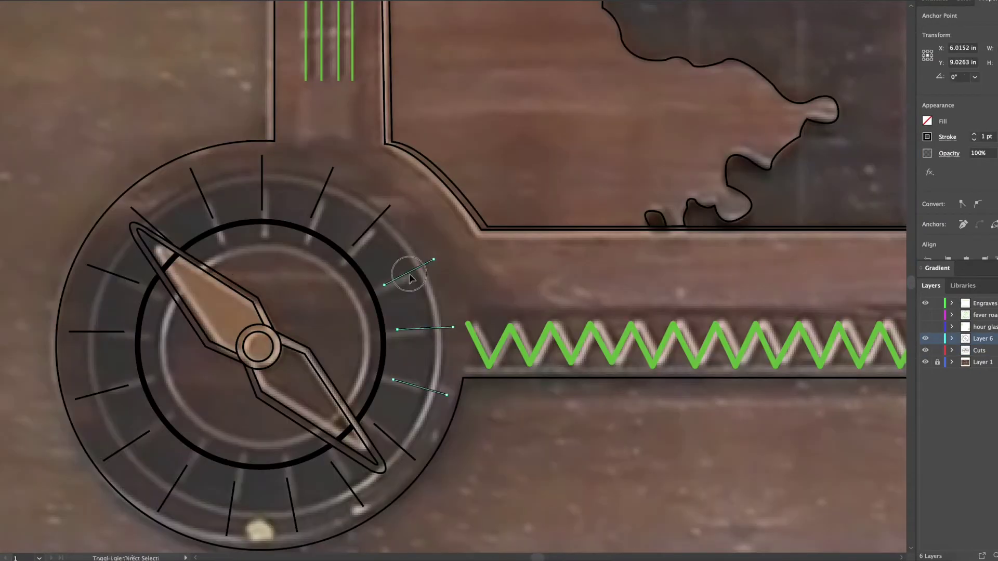
left_click(192, 214)
key("i")
left_click(288, 317)
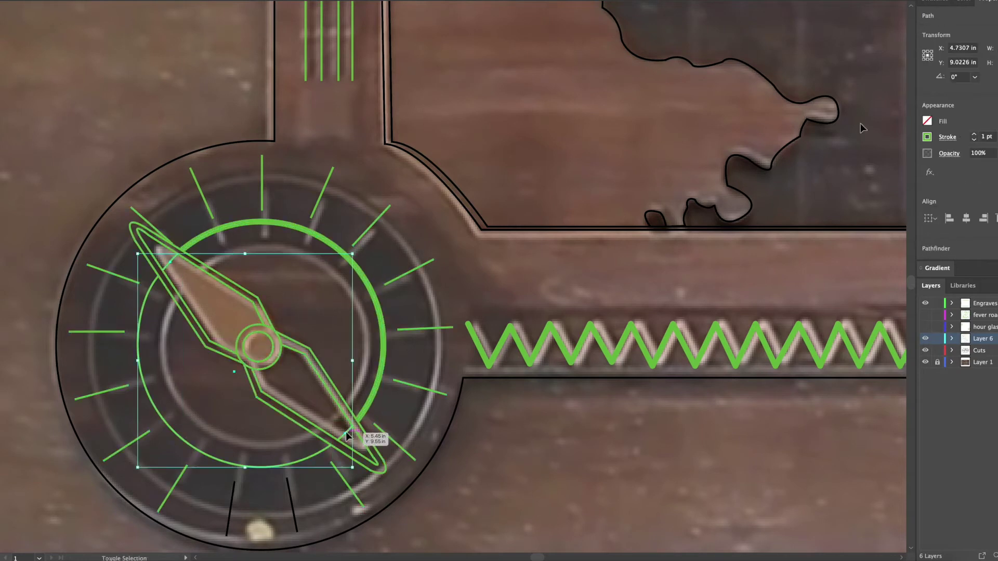